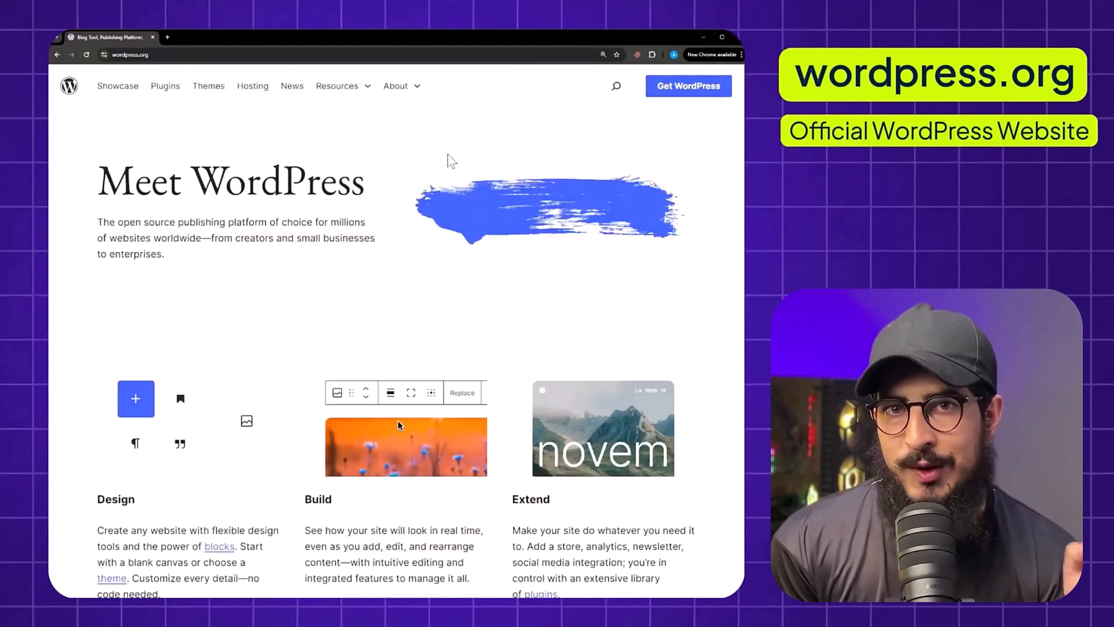
- Open the Hosting page on wordpress.org and review the recommended hosts down to Hostinger
{"action": "key", "text": "ctrl+plus"}
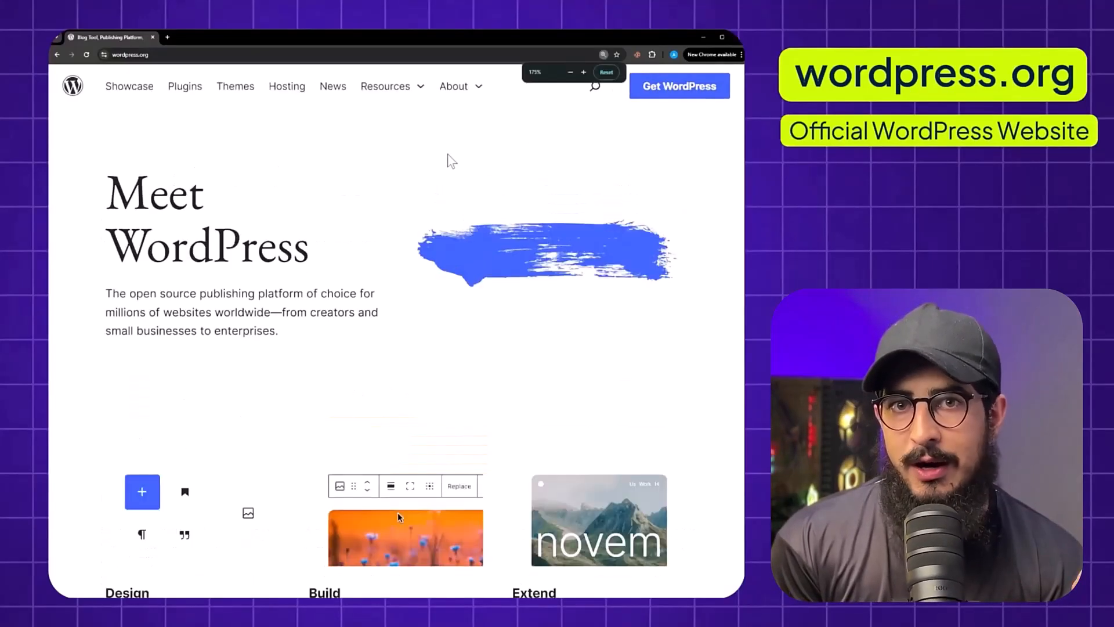
{"action": "left_click", "coordinate": [286, 88]}
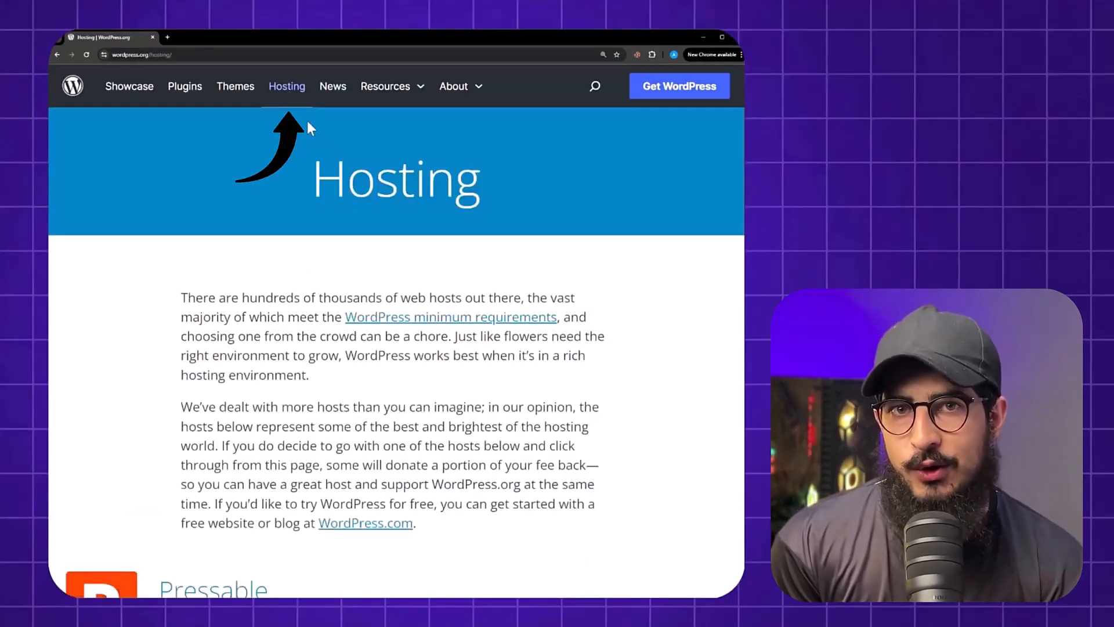
{"action": "scroll", "coordinate": [304, 276], "scroll_direction": "down", "scroll_amount": 5}
{"action": "scroll", "coordinate": [259, 317], "scroll_direction": "down", "scroll_amount": 5}
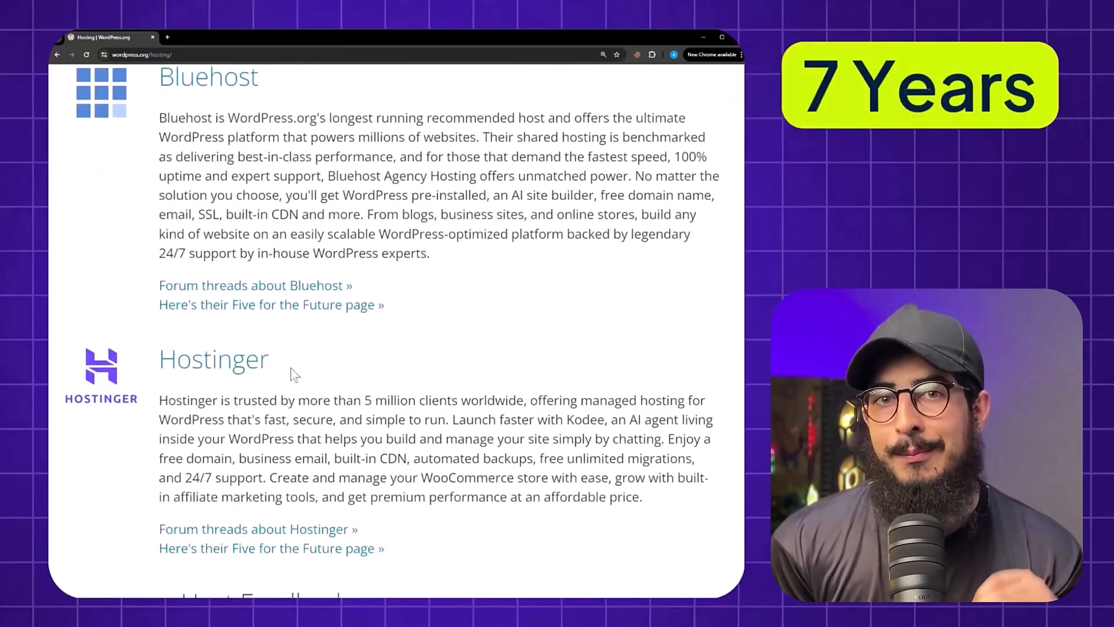
{"action": "scroll", "coordinate": [426, 273], "scroll_direction": "down", "scroll_amount": 2}
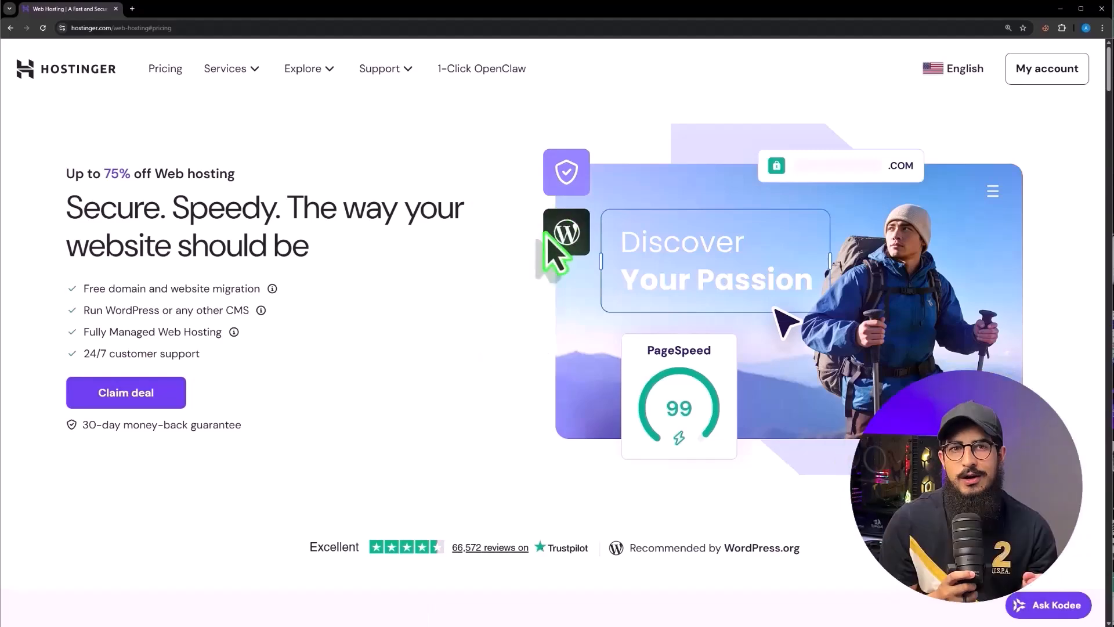
- Go from Hostinger's web hosting offer to the plans and choose the Business plan
{"action": "left_click", "coordinate": [174, 392]}
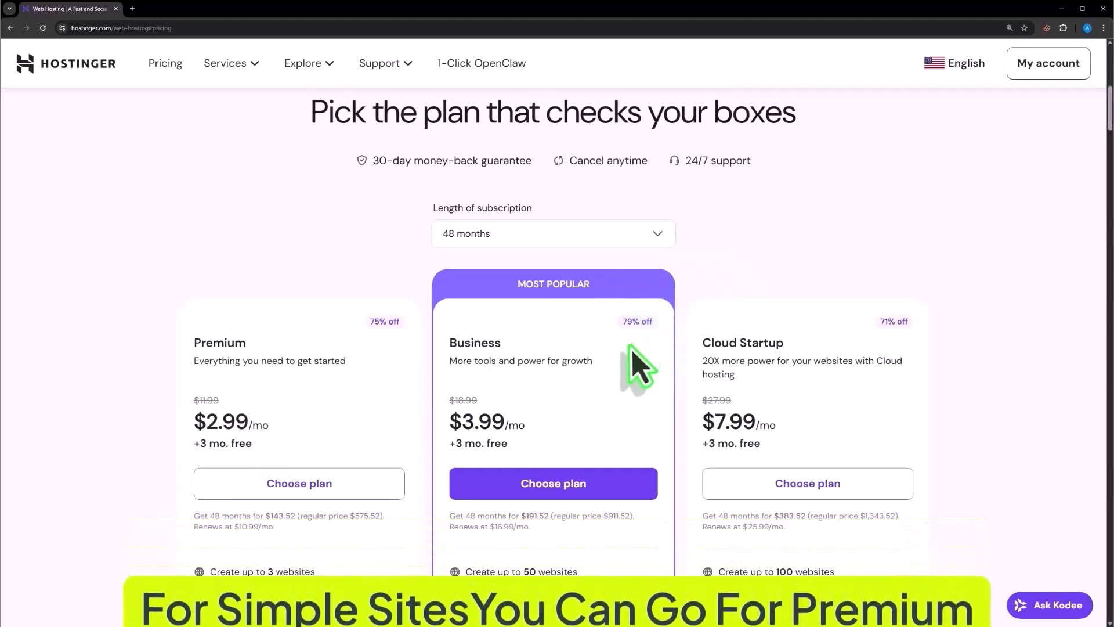
{"action": "left_click", "coordinate": [589, 483]}
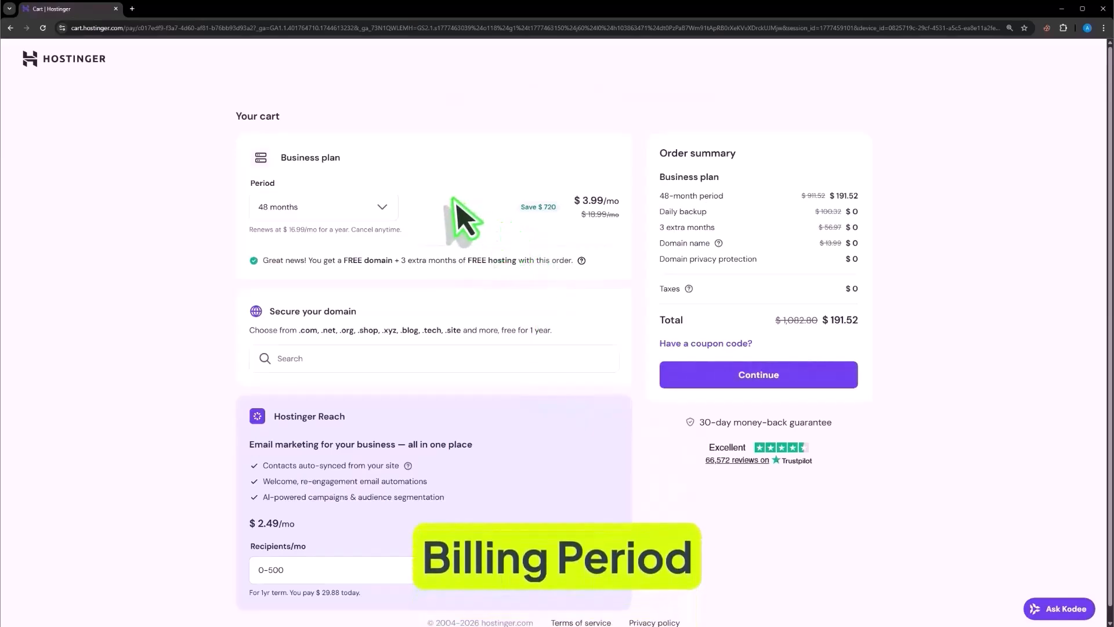
- Compare the Business plan's price for 12 and 24 months, and choose the 48-month billing period
{"action": "left_click", "coordinate": [384, 207]}
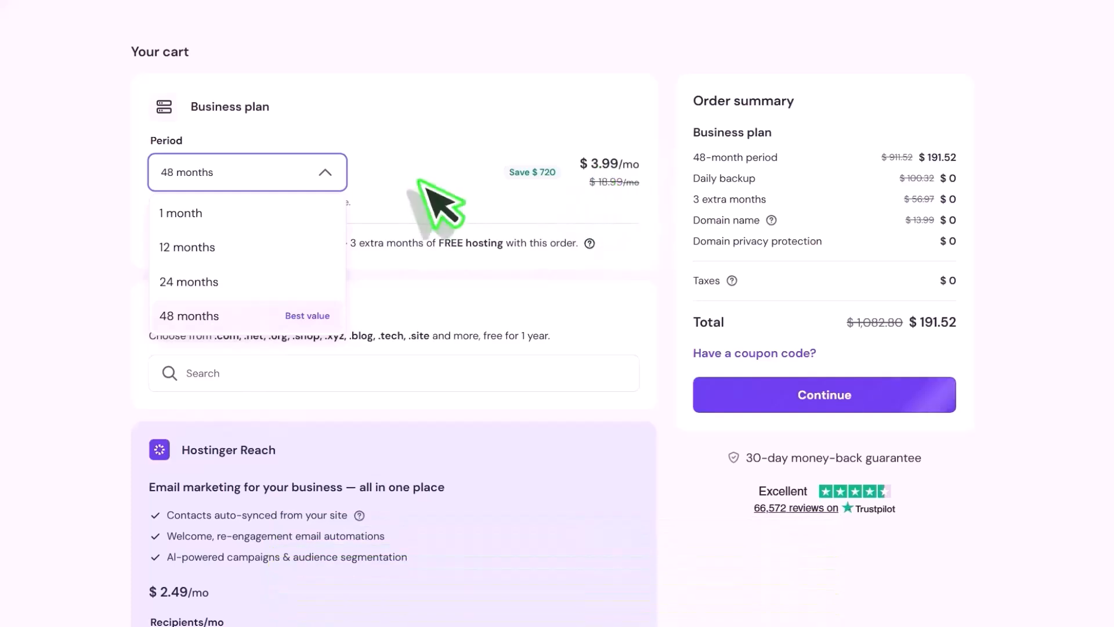
{"action": "left_click", "coordinate": [277, 248]}
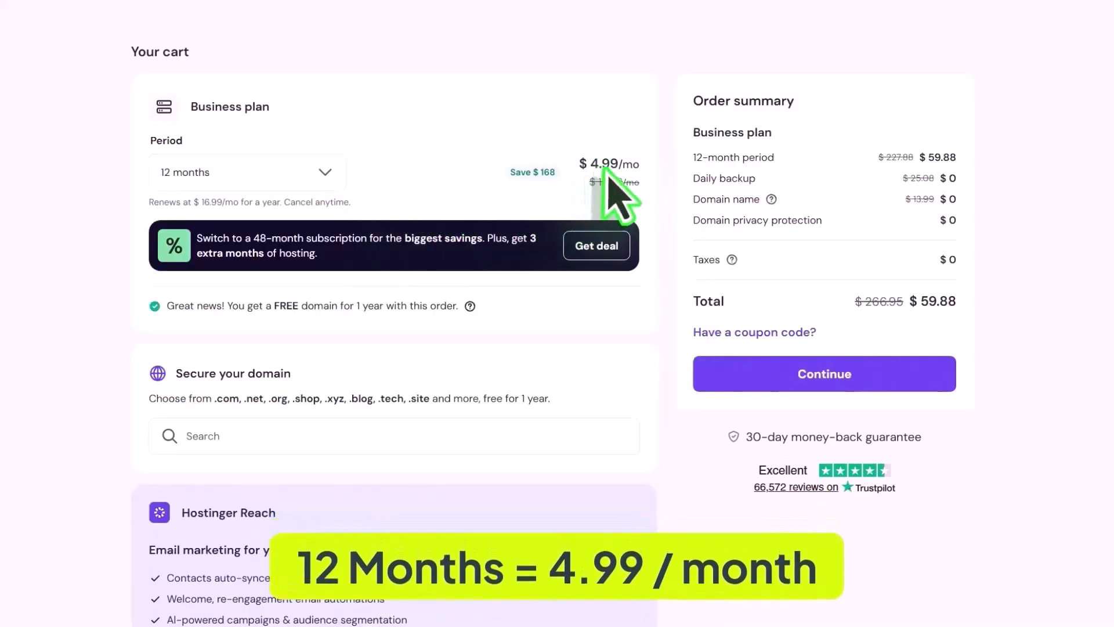
{"action": "left_click", "coordinate": [336, 177]}
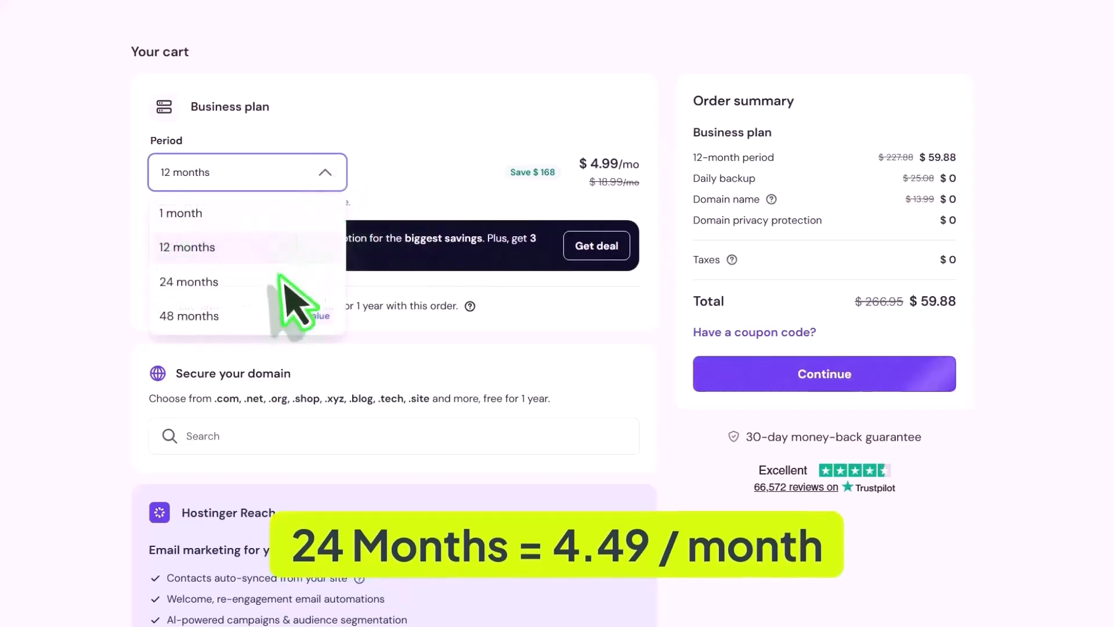
{"action": "left_click", "coordinate": [290, 281]}
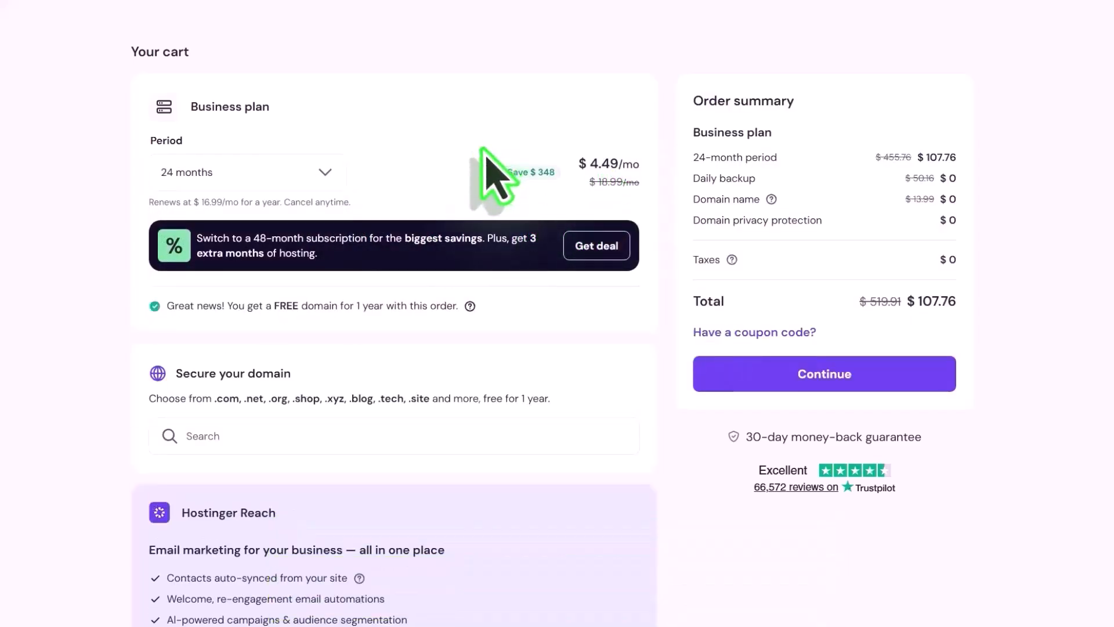
{"action": "left_click", "coordinate": [322, 172]}
{"action": "left_click", "coordinate": [192, 316]}
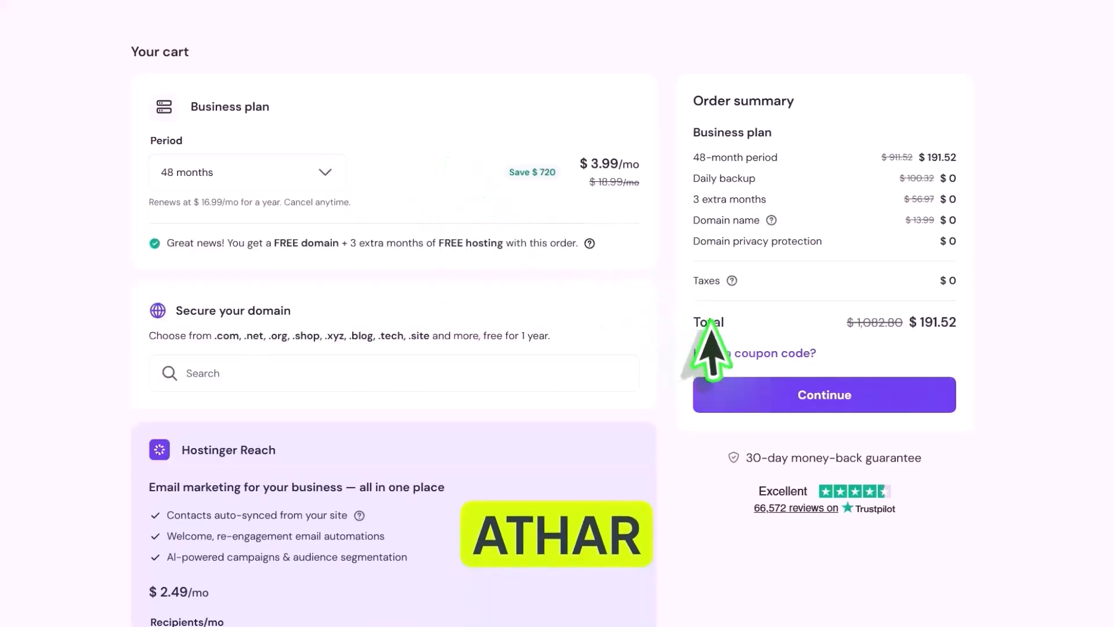
- Apply the coupon code ATHAR to the order
{"action": "left_click", "coordinate": [748, 353]}
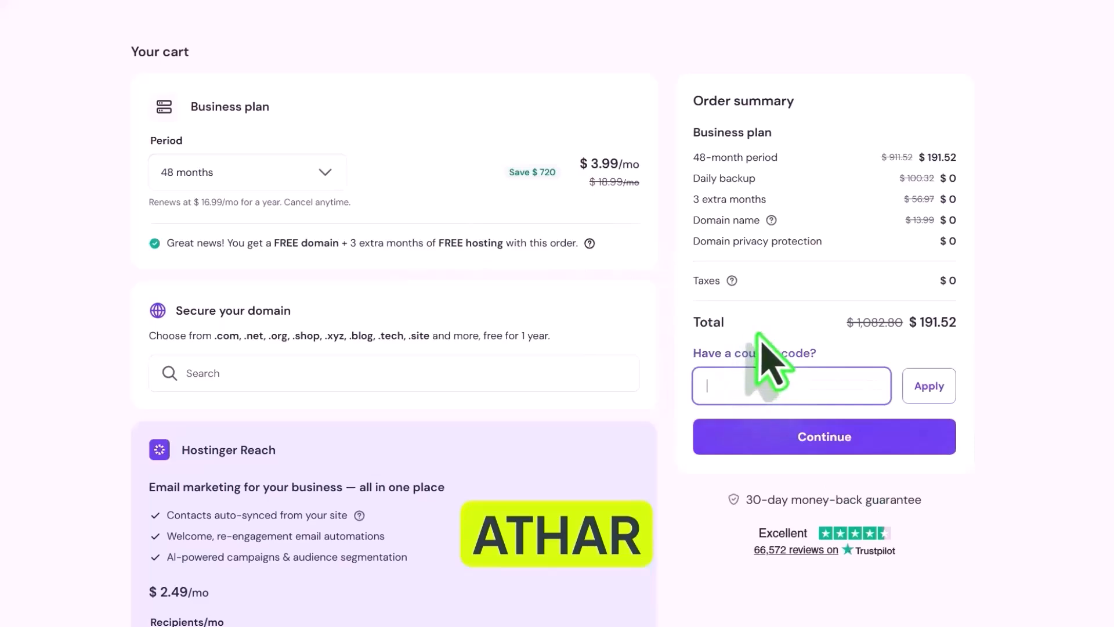
{"action": "type", "text": "ATHAR"}
{"action": "left_click", "coordinate": [925, 387]}
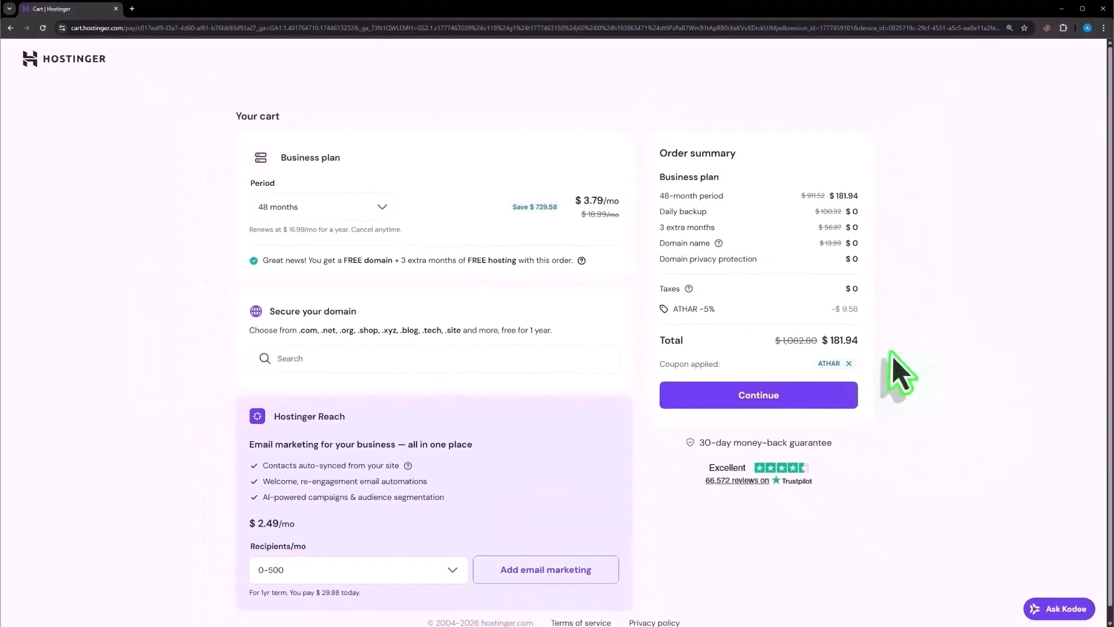
- Proceed to checkout, register with an e-mail address and account password, and submit the completed billing address
{"action": "left_click", "coordinate": [804, 401]}
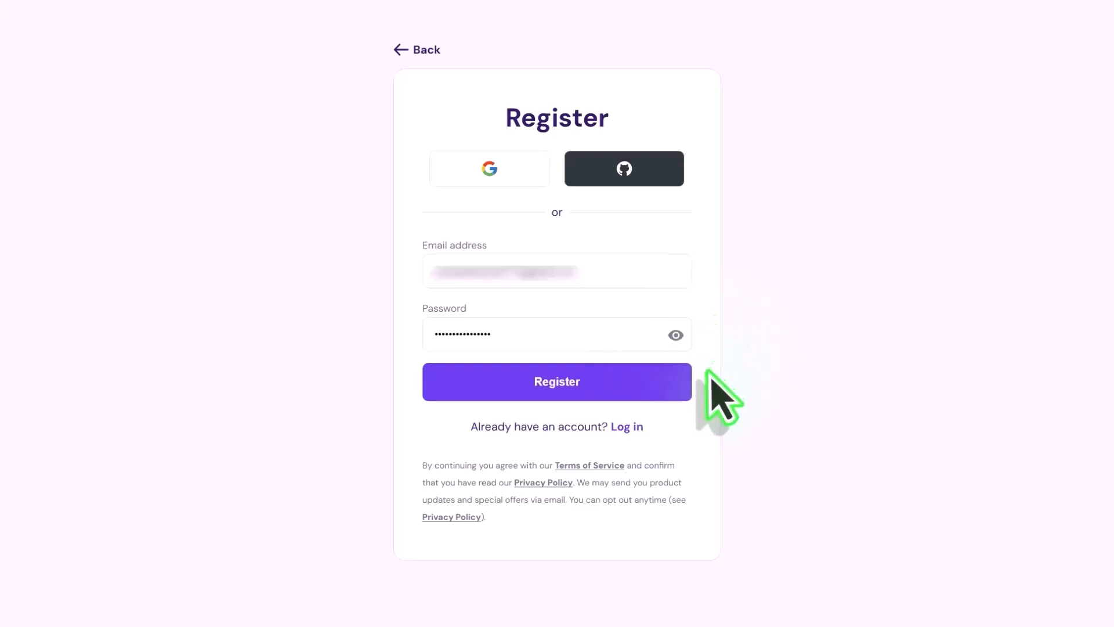
{"action": "left_click", "coordinate": [619, 385]}
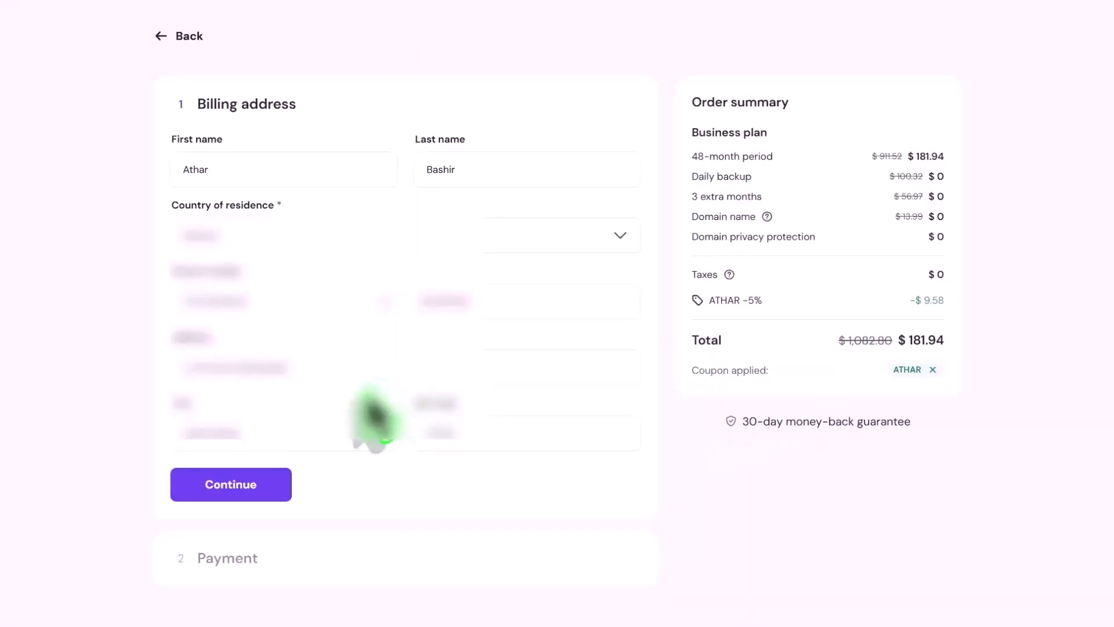
{"action": "left_click", "coordinate": [273, 490]}
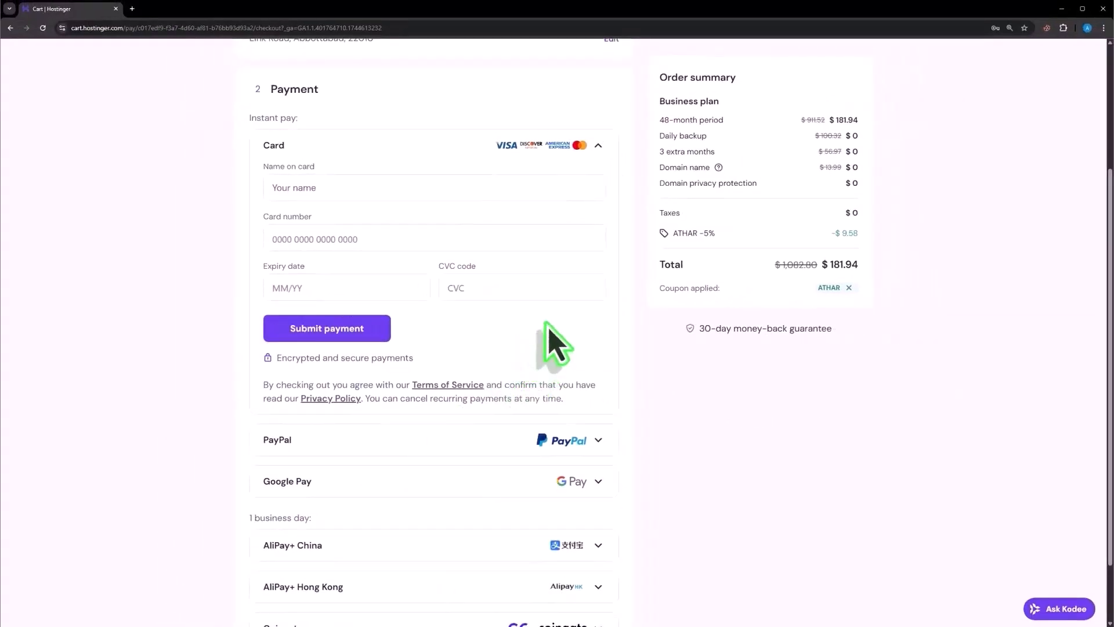
- Pay by card, filling in the cardholder name, card number, expiry date and CVC code, and start the service setup
{"action": "scroll", "coordinate": [547, 326], "scroll_direction": "down", "scroll_amount": 2}
{"action": "scroll", "coordinate": [547, 329], "scroll_direction": "up", "scroll_amount": 2}
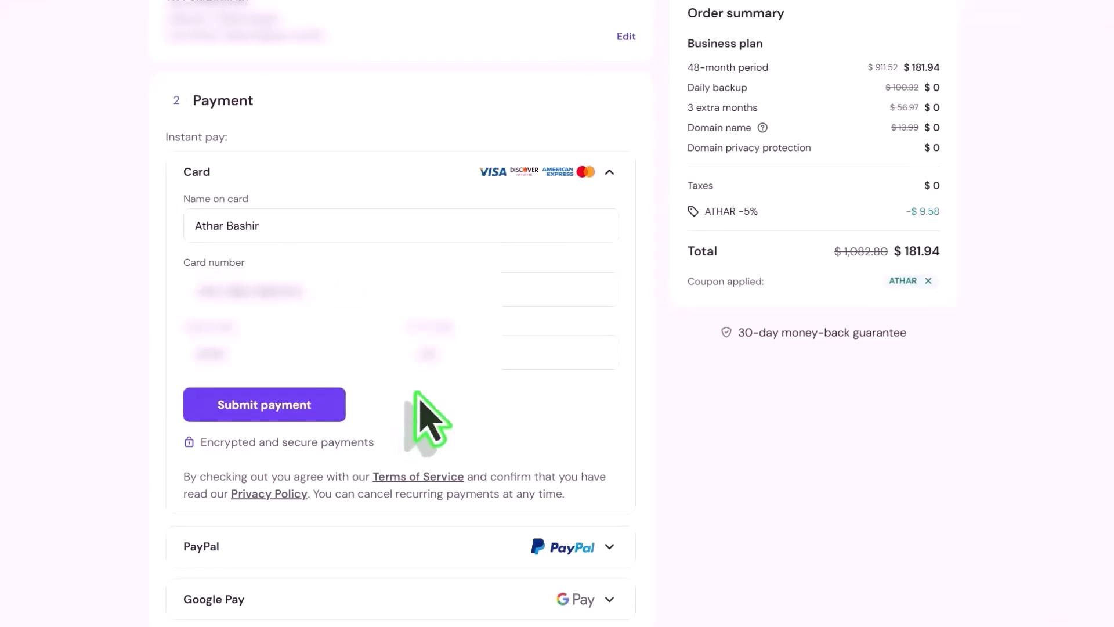
{"action": "left_click", "coordinate": [316, 410]}
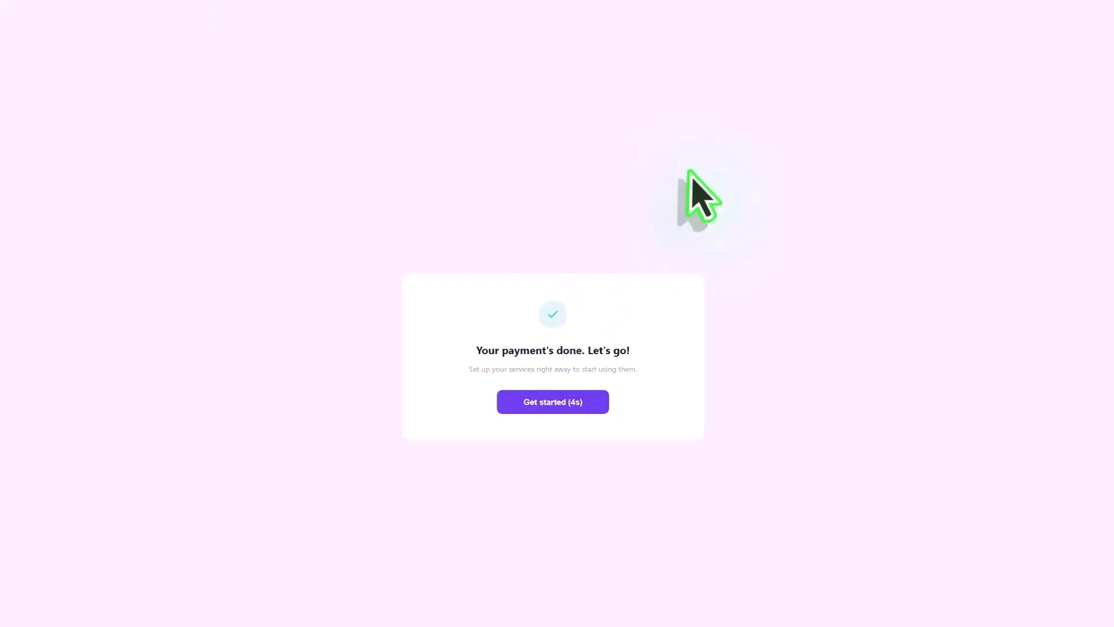
{"action": "left_click", "coordinate": [557, 401]}
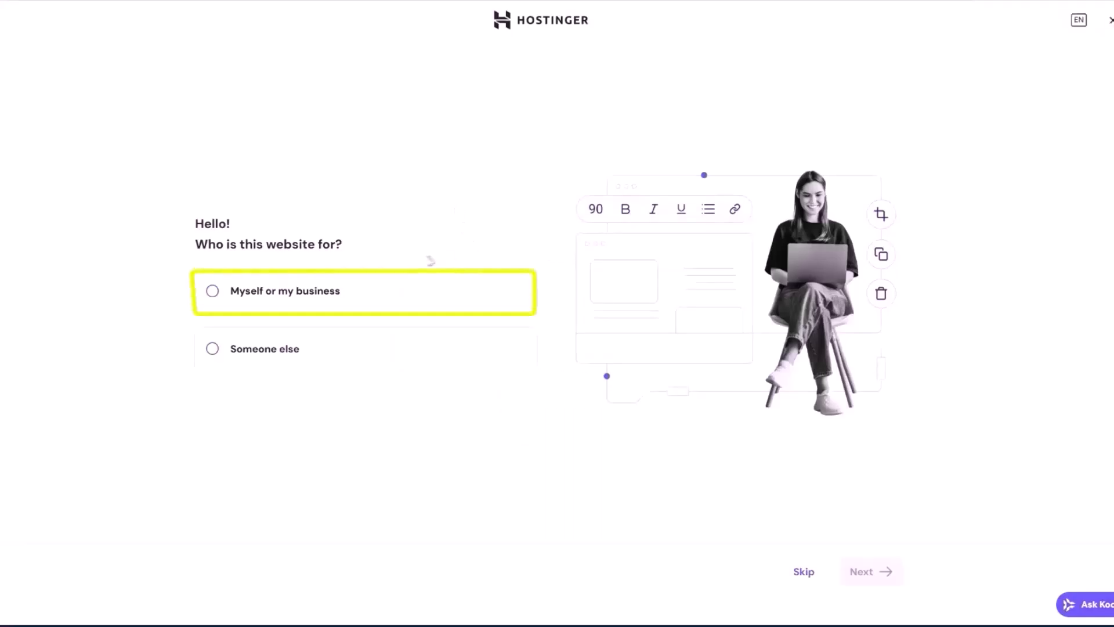
- Answer the setup questions with "Myself or my business", "Create a website" and WordPress as the building method
{"action": "left_click", "coordinate": [361, 292]}
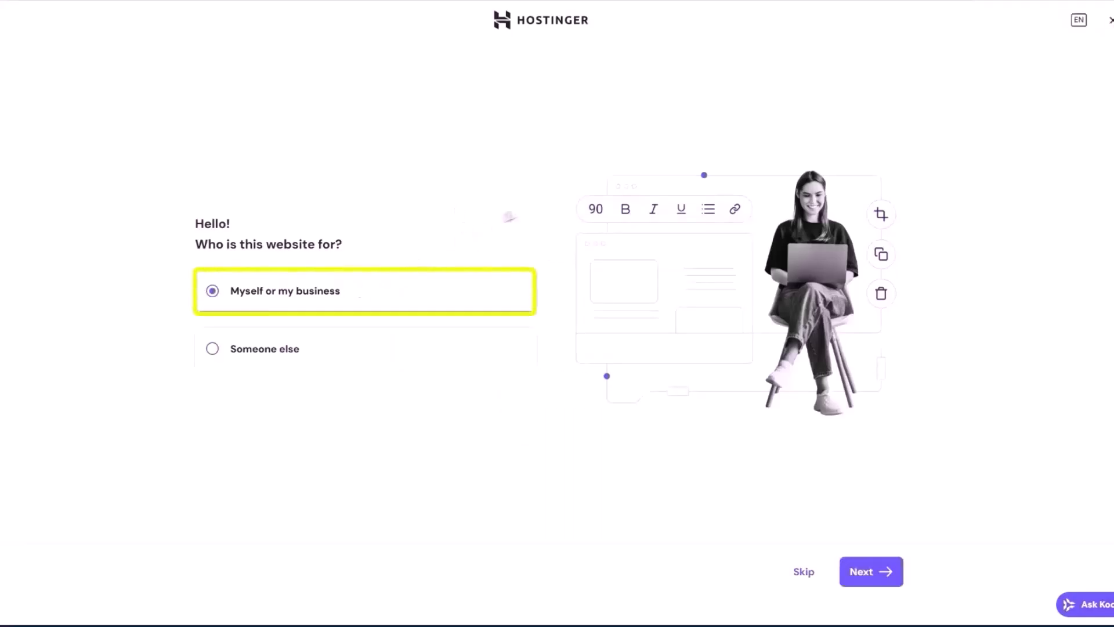
{"action": "left_click", "coordinate": [850, 569]}
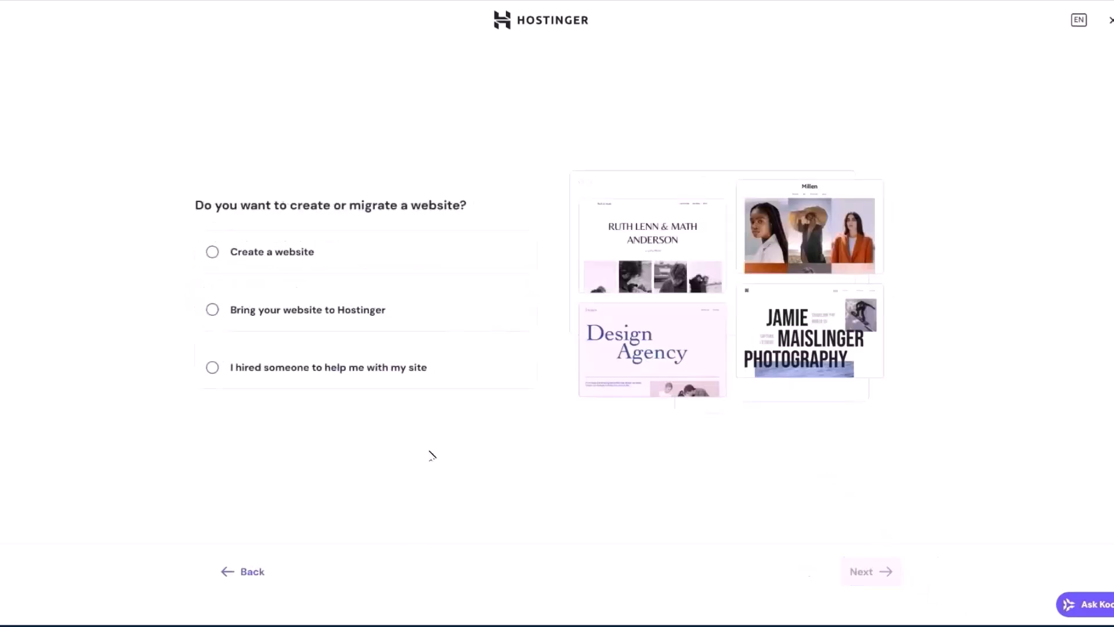
{"action": "left_click", "coordinate": [415, 267]}
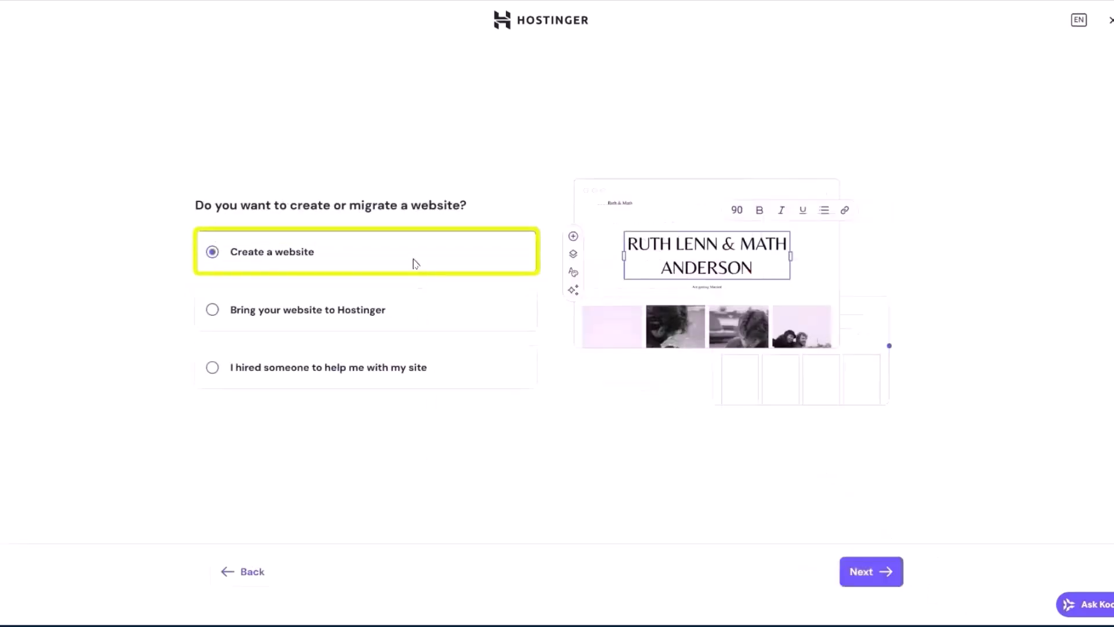
{"action": "left_click", "coordinate": [870, 572]}
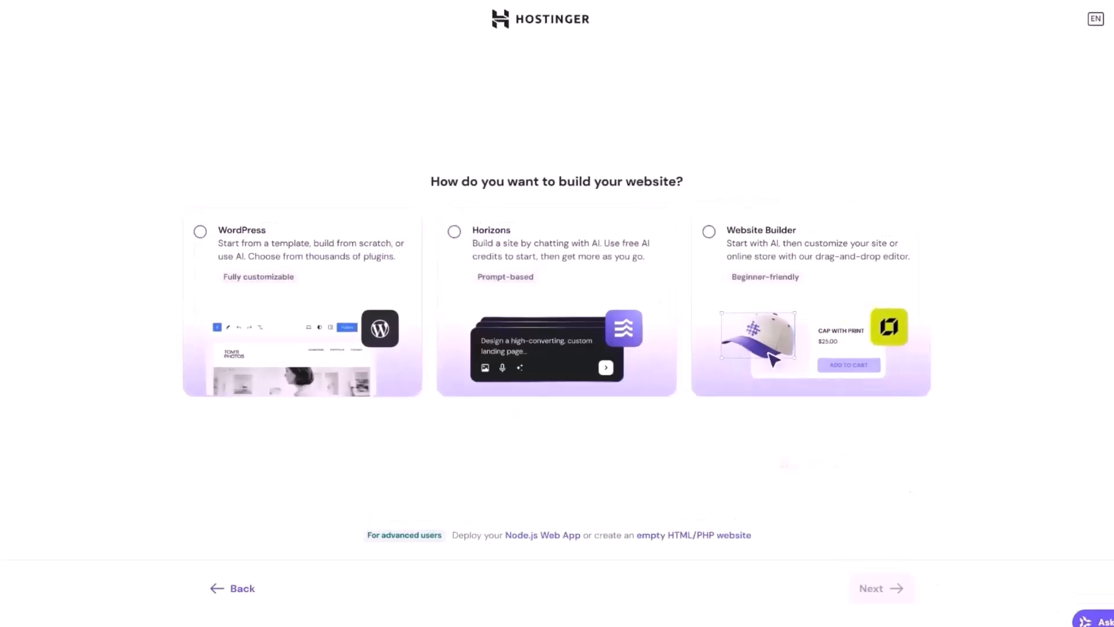
{"action": "left_click", "coordinate": [216, 282]}
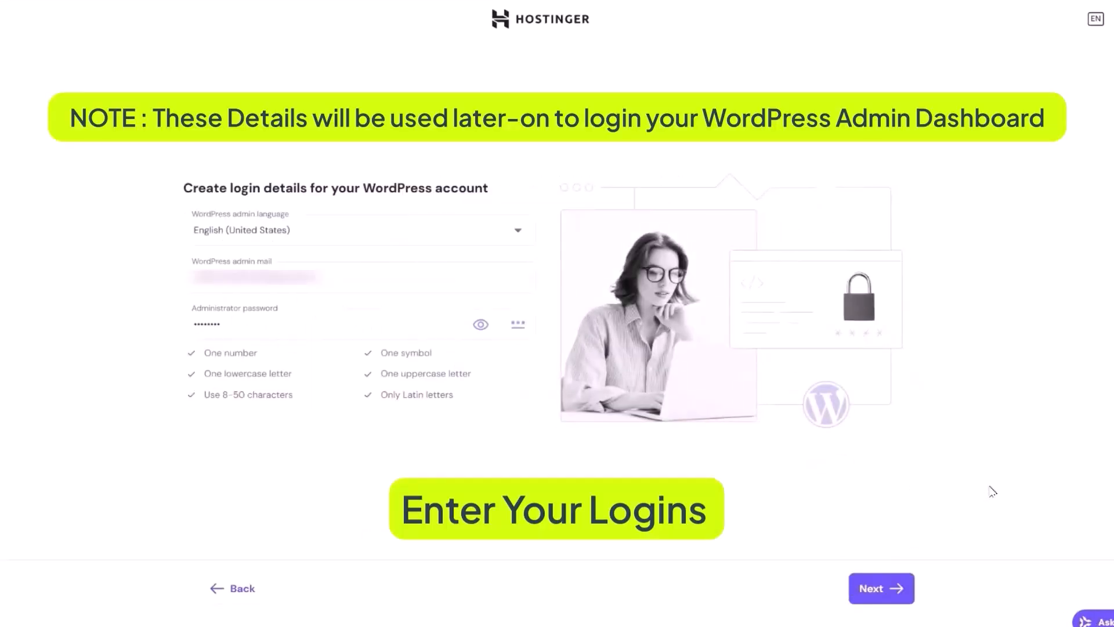
- Submit the WordPress admin e-mail and administrator password, and choose to create a blank site
{"action": "left_click", "coordinate": [854, 591]}
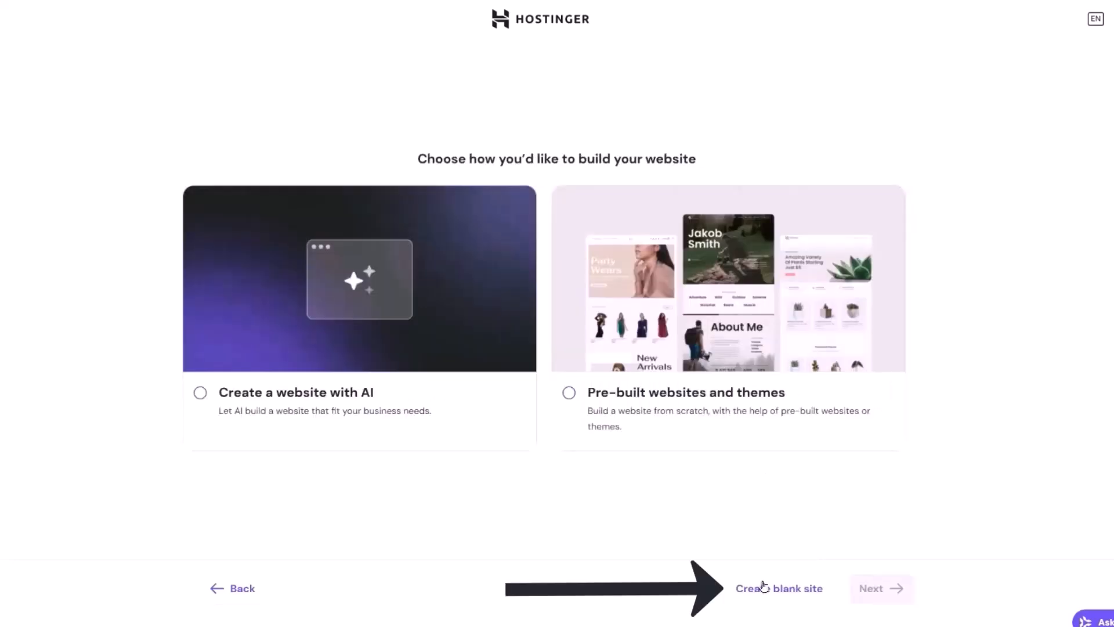
{"action": "left_click", "coordinate": [764, 587]}
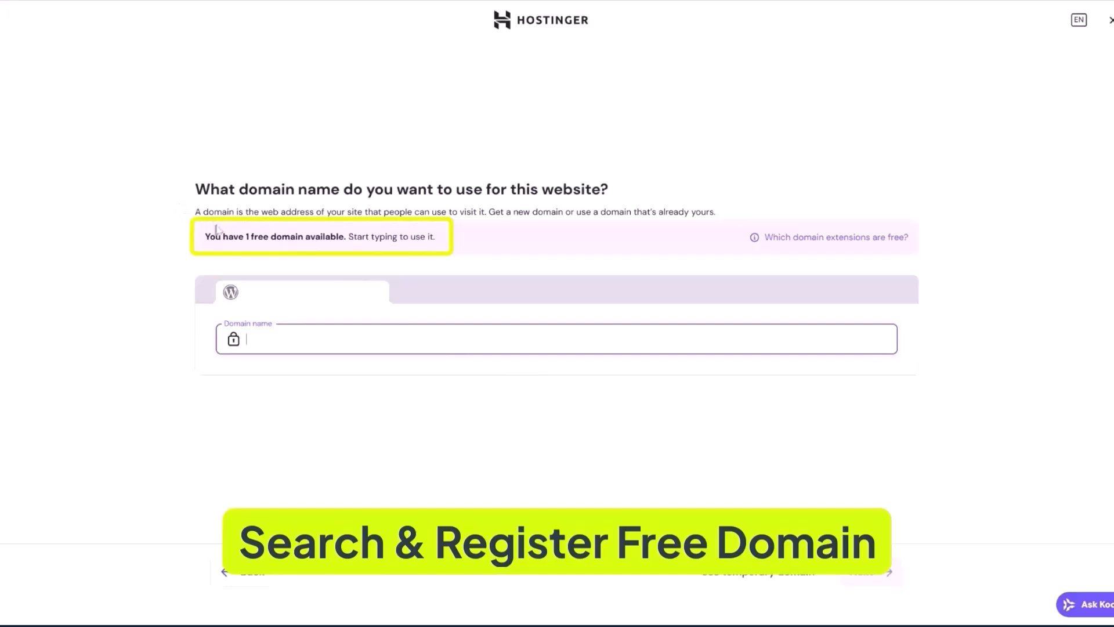
- Claim the free domain anymotionpro.com for the website and finish its registration with the owner's contact details
{"action": "left_click", "coordinate": [201, 244]}
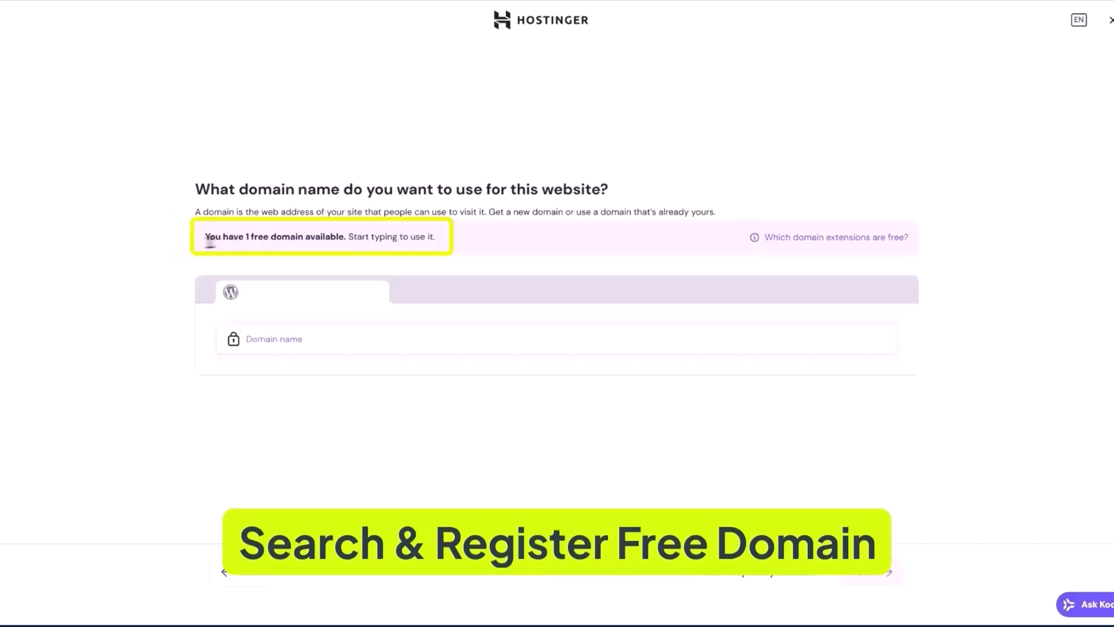
{"action": "left_click", "coordinate": [310, 342]}
{"action": "type", "text": "anymotionpro.com"}
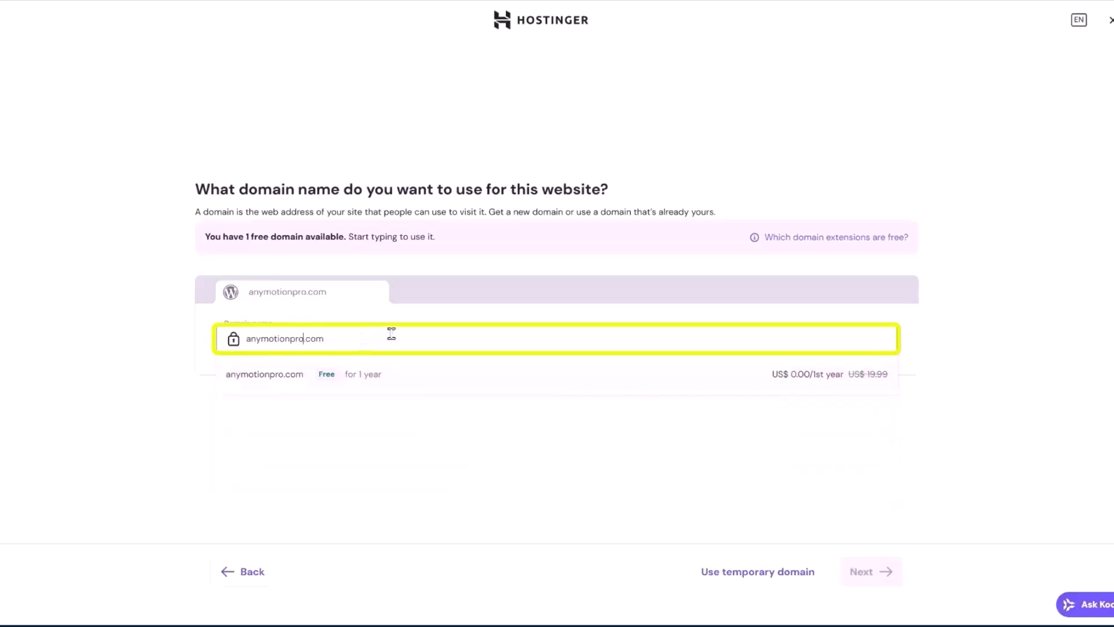
{"action": "left_click", "coordinate": [289, 378]}
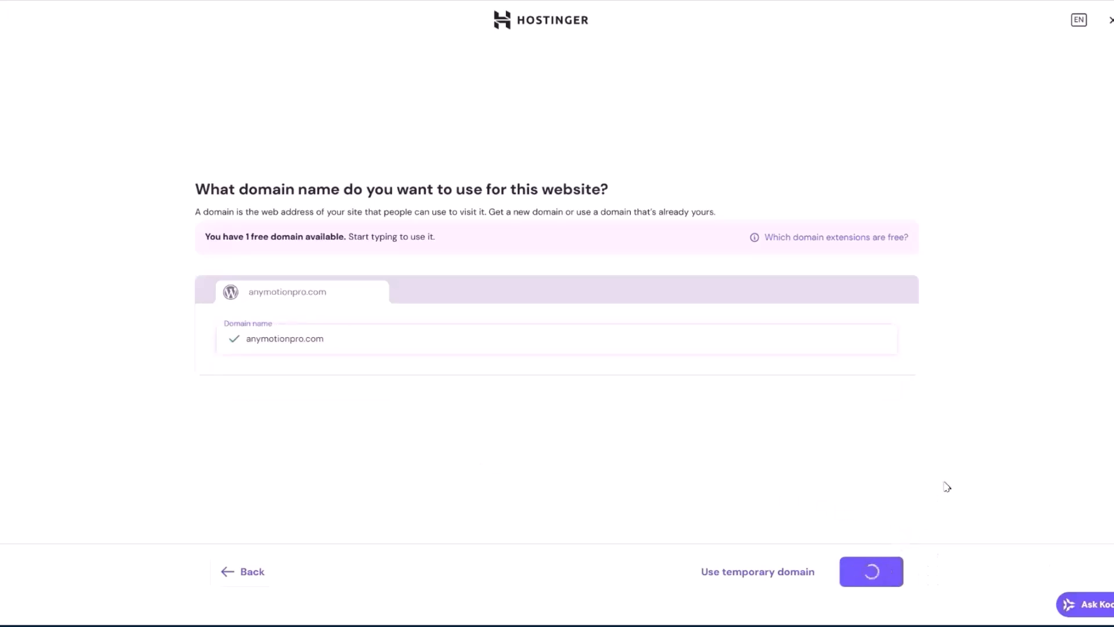
{"action": "scroll", "coordinate": [831, 297], "scroll_direction": "down", "scroll_amount": 2}
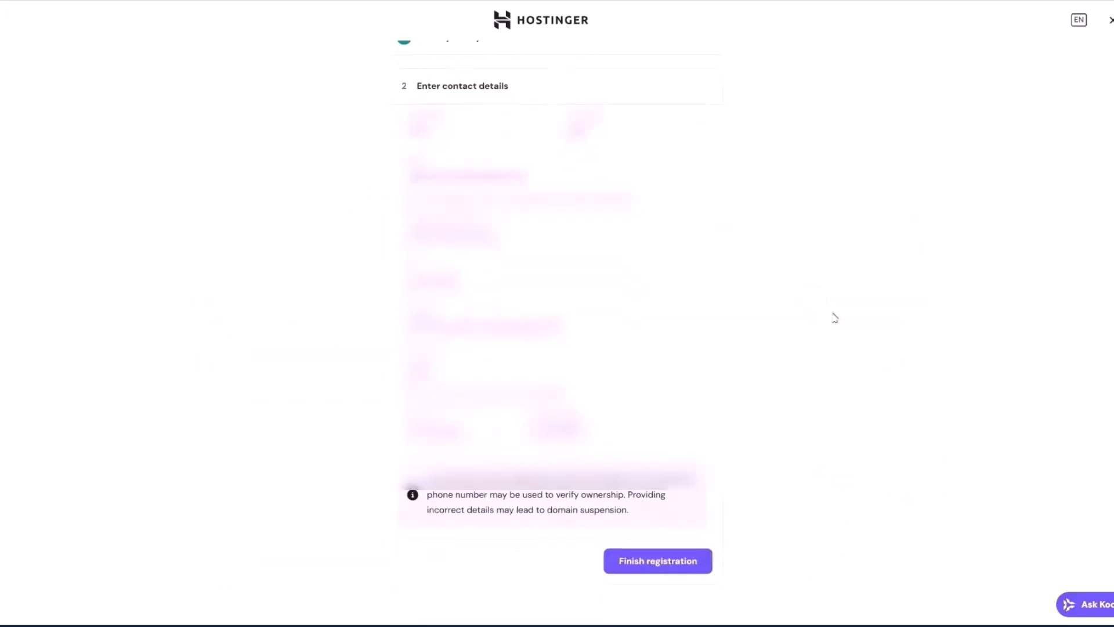
{"action": "left_click", "coordinate": [682, 560]}
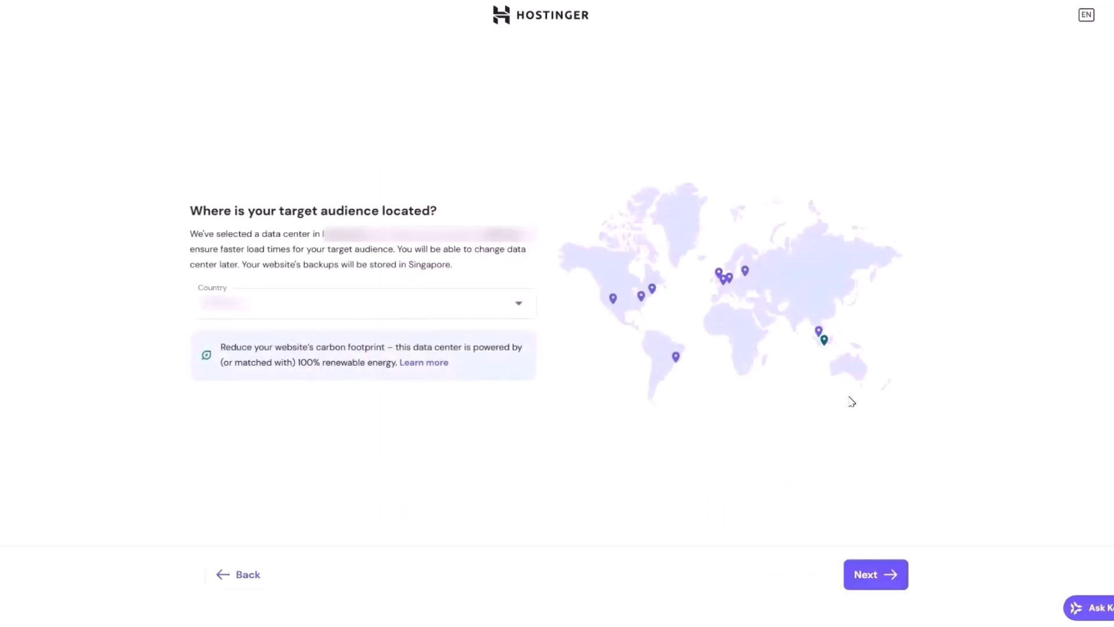
- Choose the data center country for the website's target audience
{"action": "left_click", "coordinate": [459, 312]}
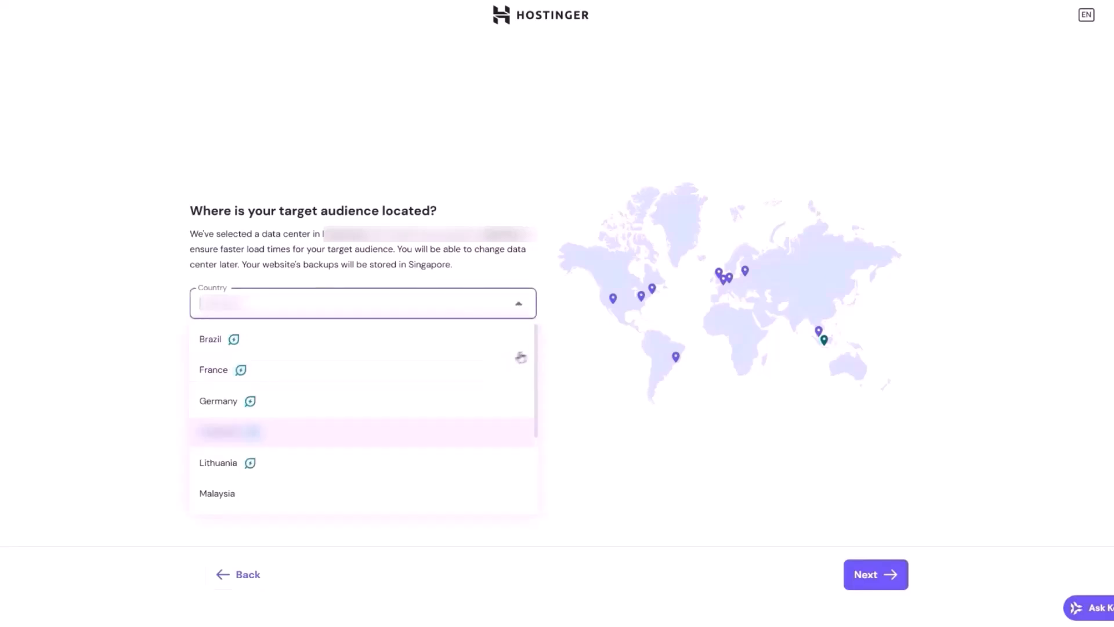
{"action": "left_click", "coordinate": [500, 363]}
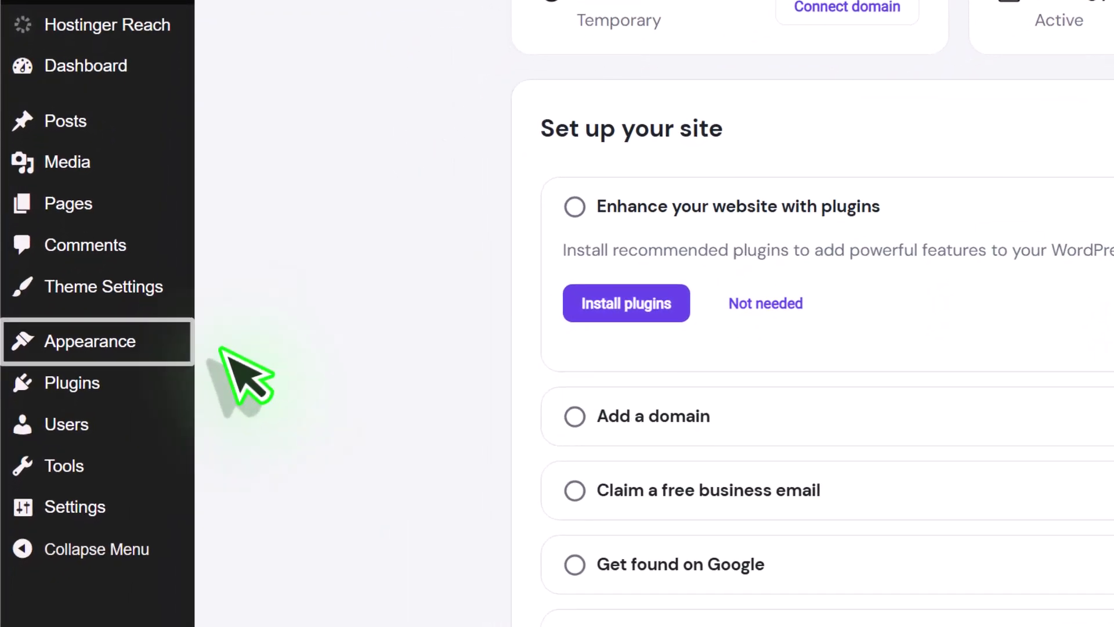
- Search the theme library for "astra", then install and activate the Astra theme
{"action": "mouse_move", "coordinate": [100, 441]}
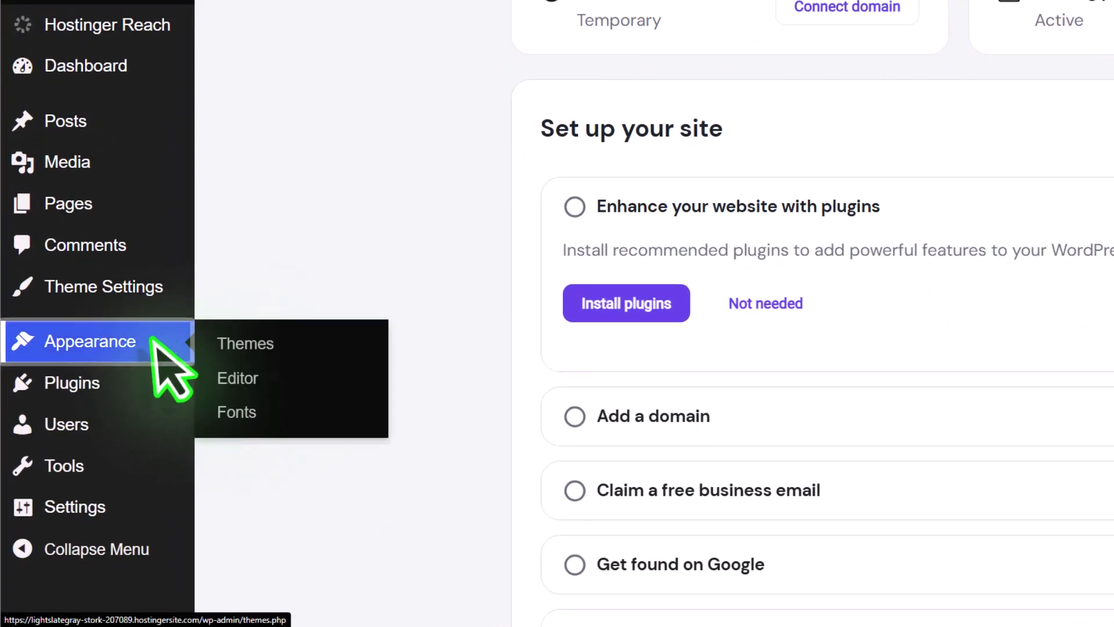
{"action": "left_click", "coordinate": [261, 346]}
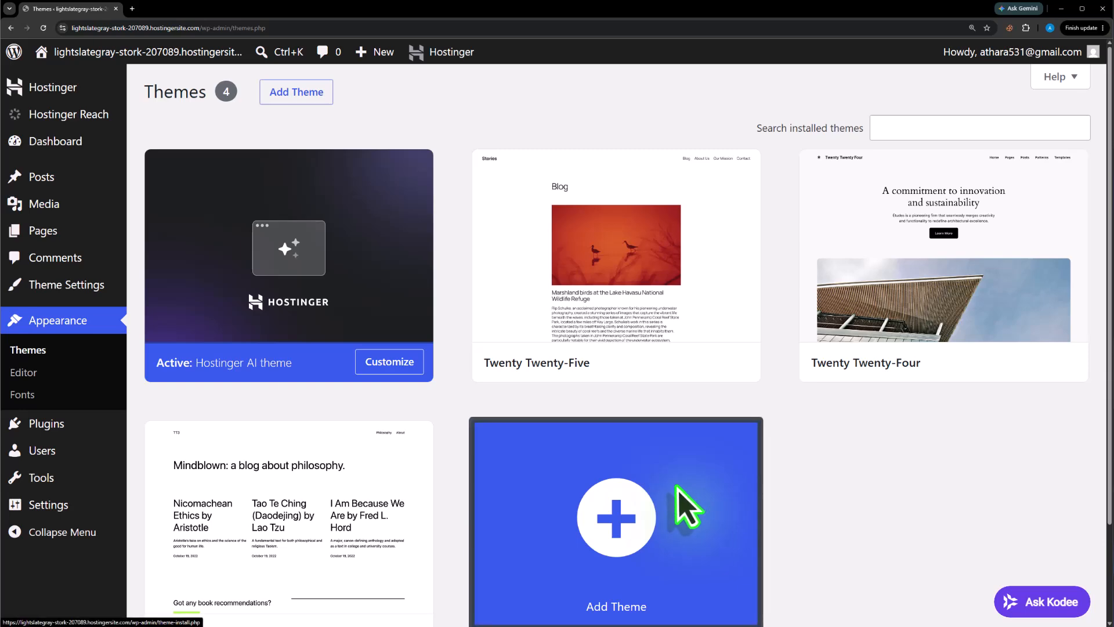
{"action": "left_click", "coordinate": [684, 506]}
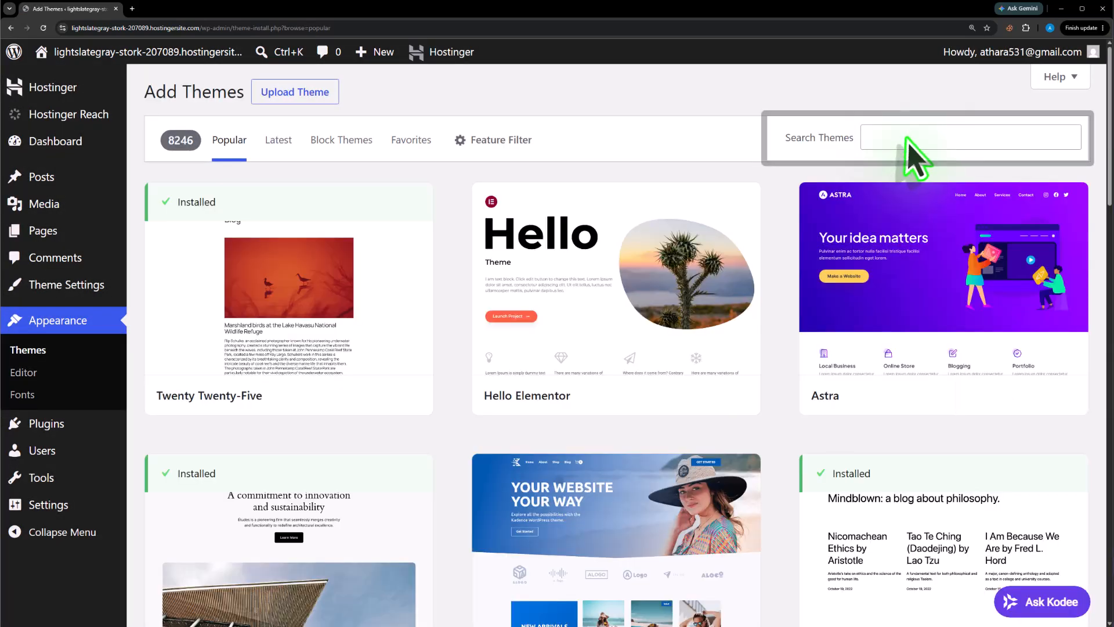
{"action": "left_click", "coordinate": [909, 142]}
{"action": "type", "text": "astra"}
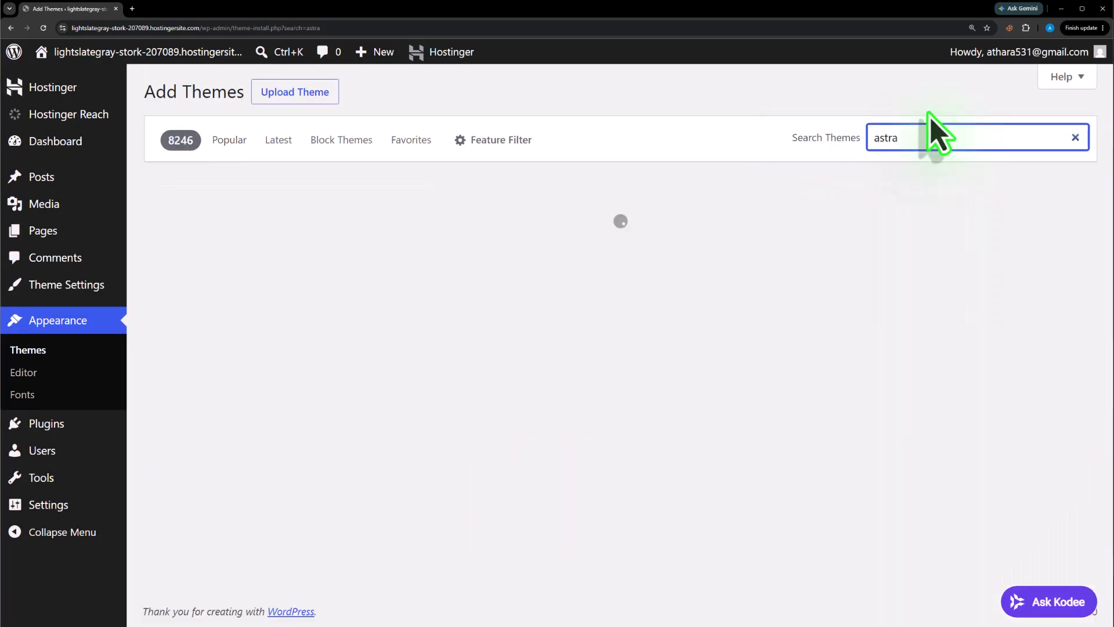
{"action": "mouse_move", "coordinate": [368, 418]}
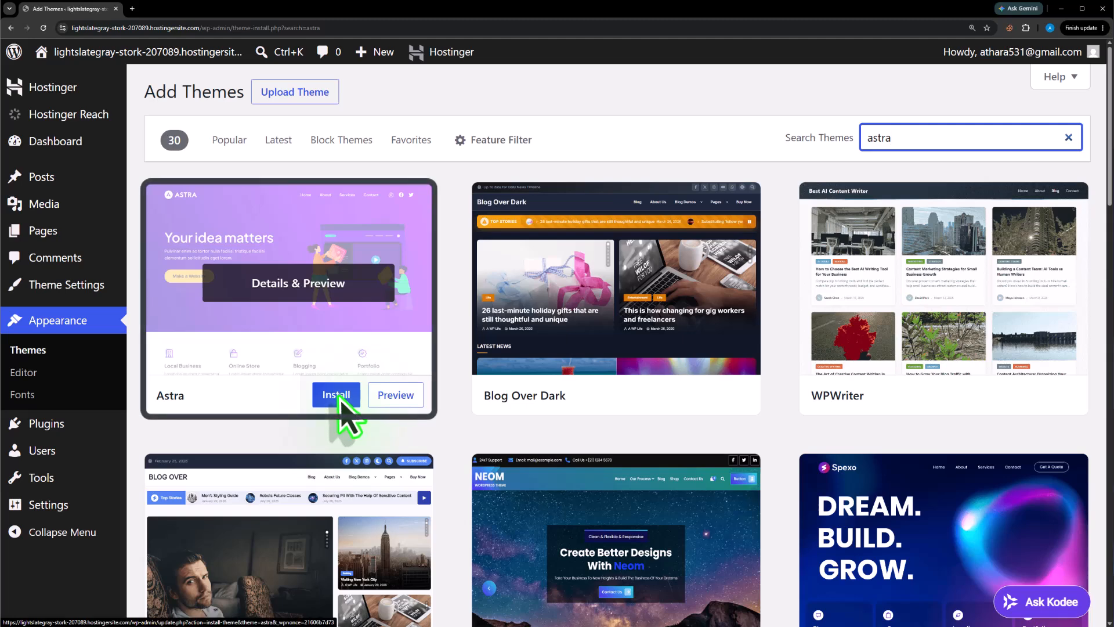
{"action": "left_click", "coordinate": [343, 397]}
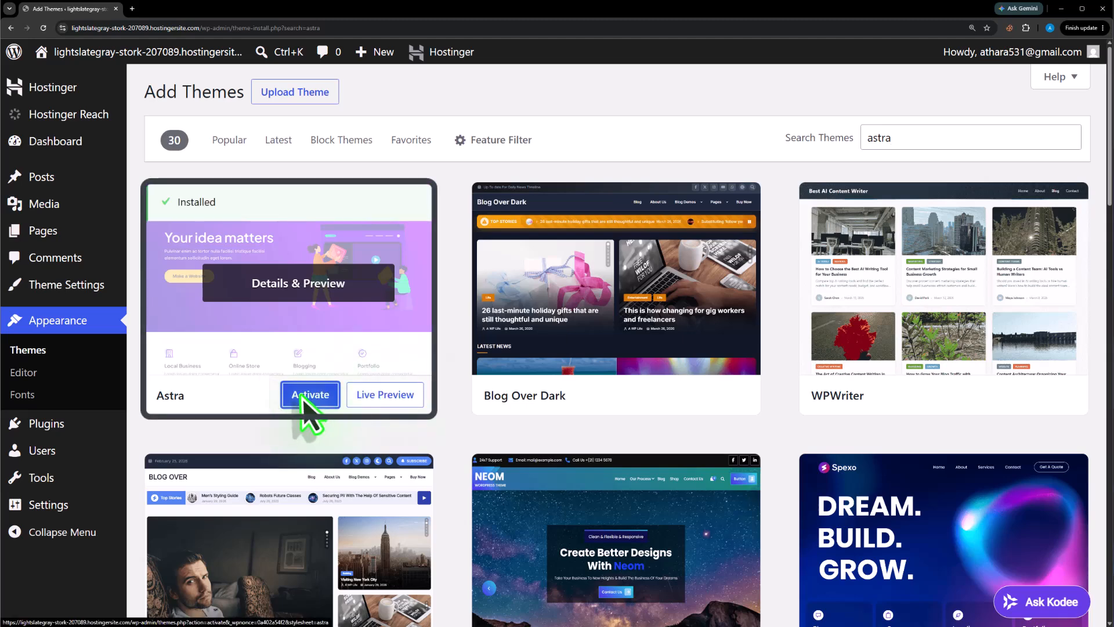
{"action": "left_click", "coordinate": [311, 402]}
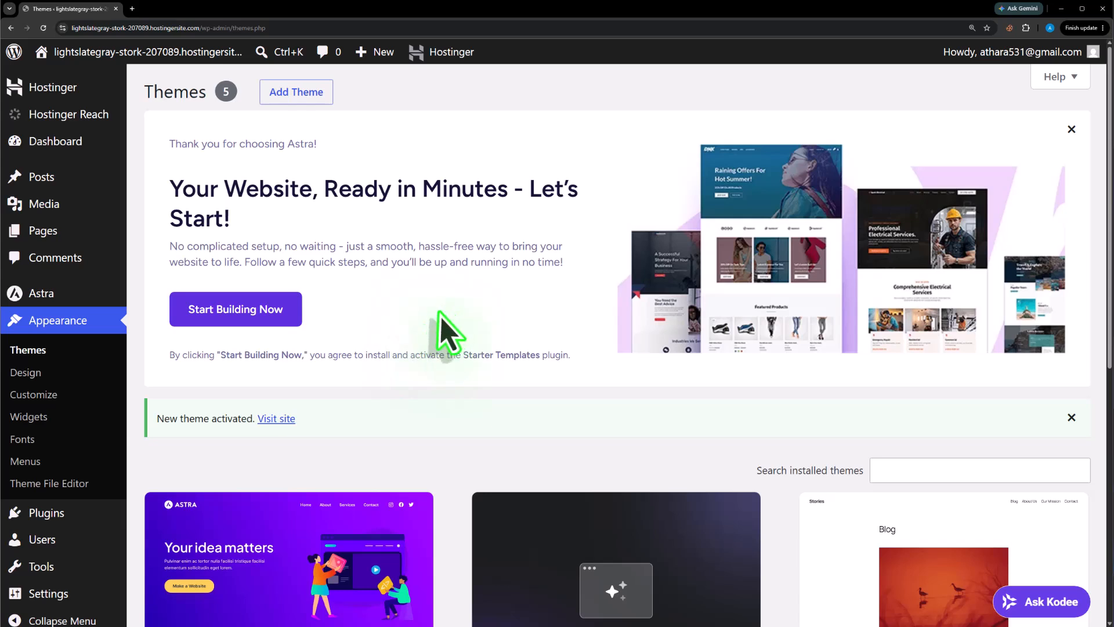
- Start Astra's guided setup, skip the personal details and feature selection, and choose to build with Classic Starter Templates
{"action": "left_click", "coordinate": [262, 312]}
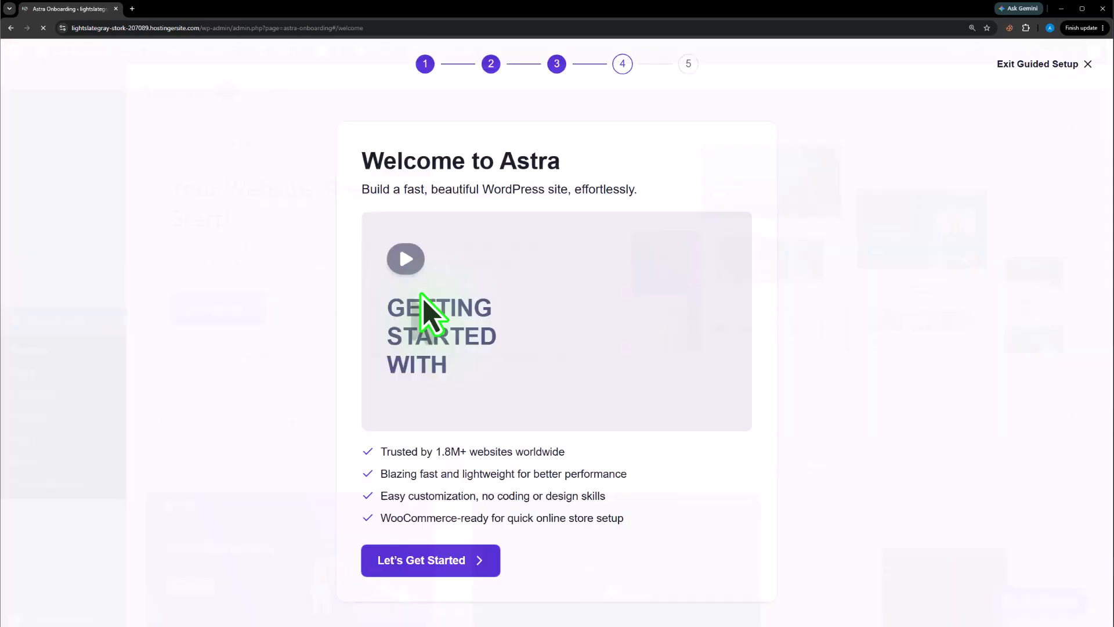
{"action": "left_click", "coordinate": [460, 561]}
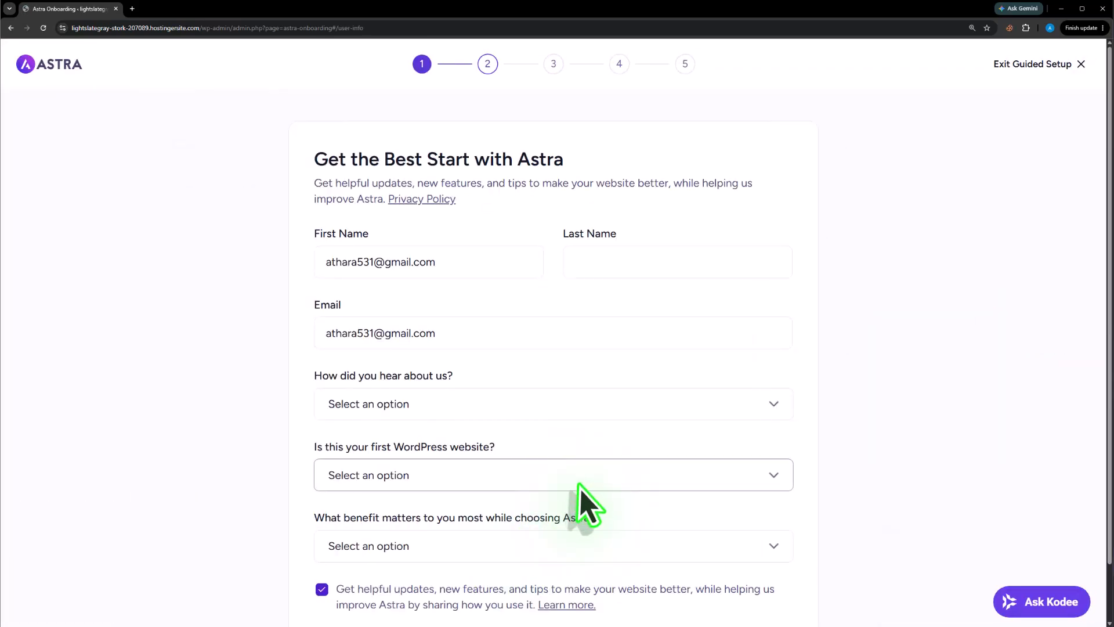
{"action": "scroll", "coordinate": [577, 499], "scroll_direction": "down", "scroll_amount": 1}
{"action": "left_click", "coordinate": [673, 584]}
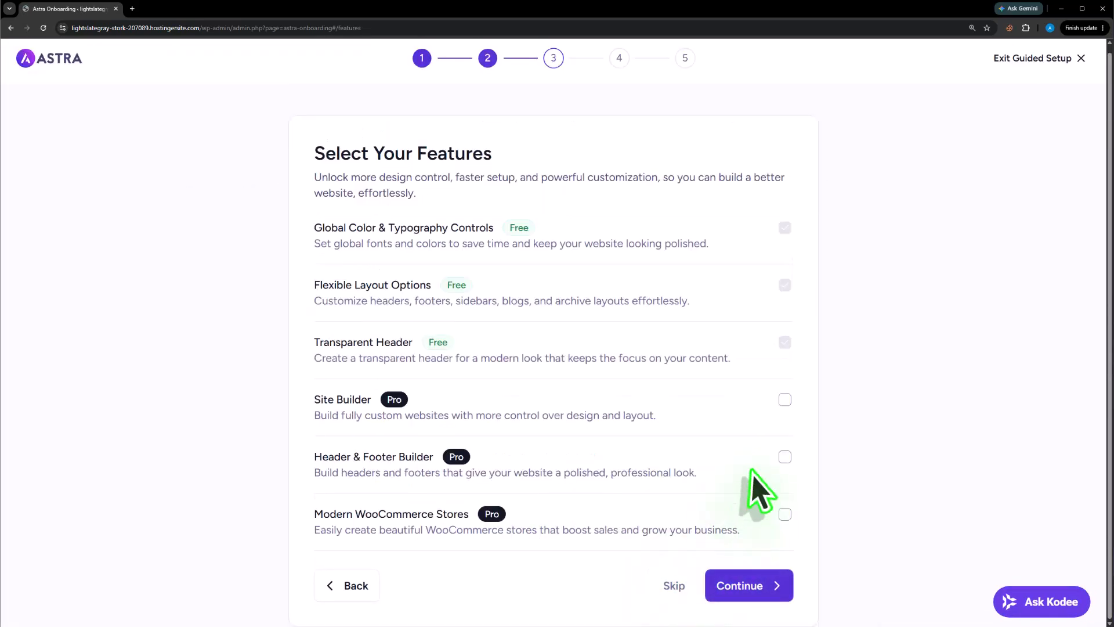
{"action": "left_click", "coordinate": [674, 585]}
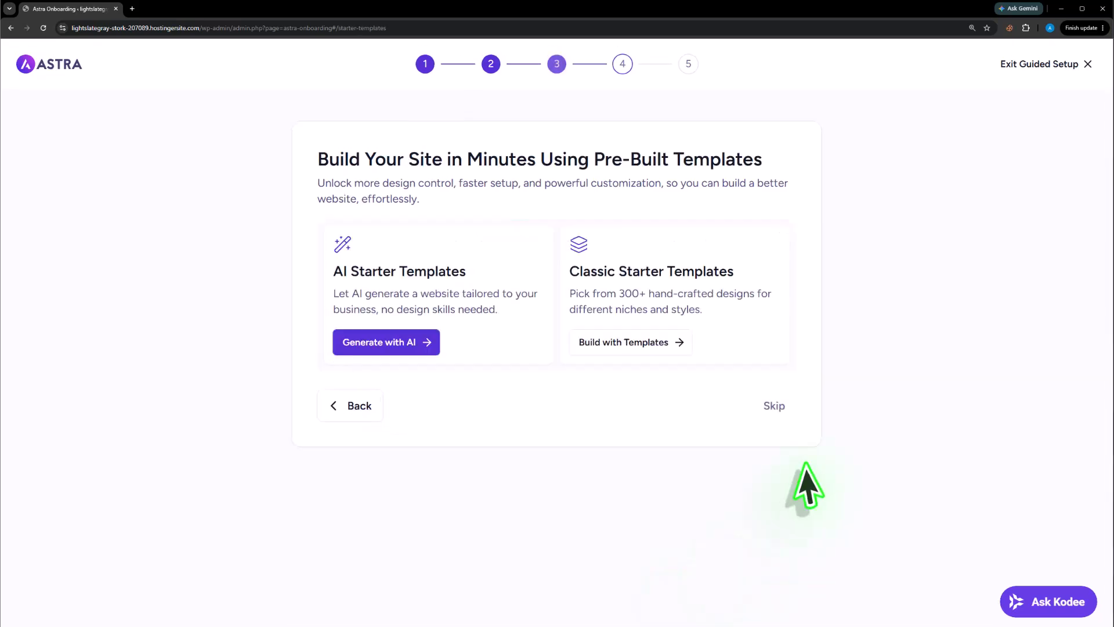
{"action": "left_click", "coordinate": [663, 347]}
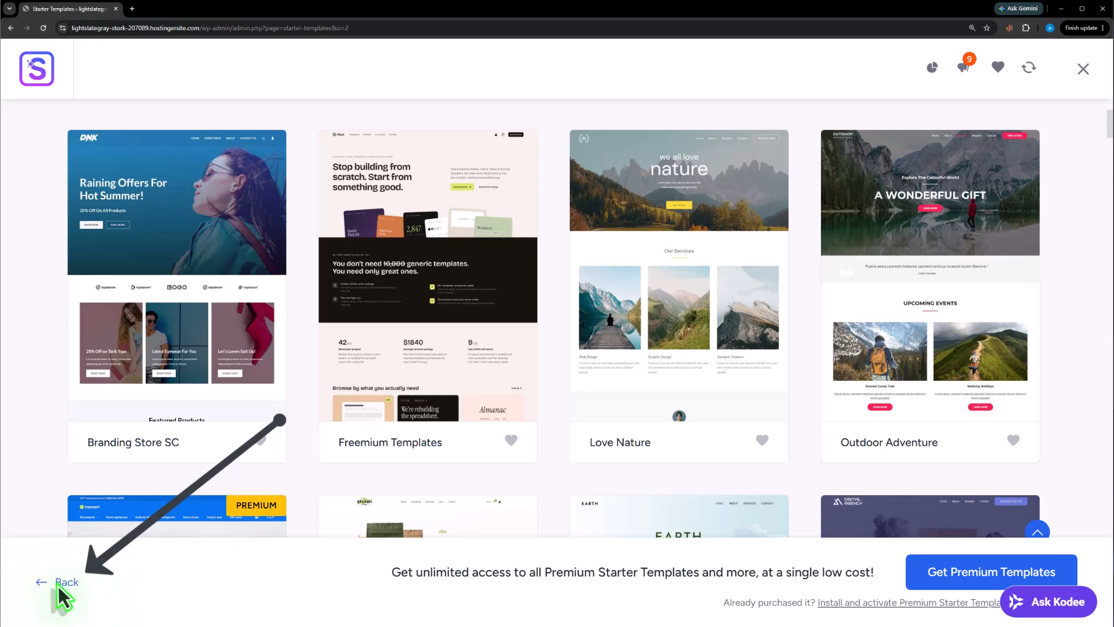
- Switch the page builder for the starter templates to Elementor and select the Web Designer Portfolio template
{"action": "left_click", "coordinate": [61, 584]}
{"action": "left_click", "coordinate": [653, 398]}
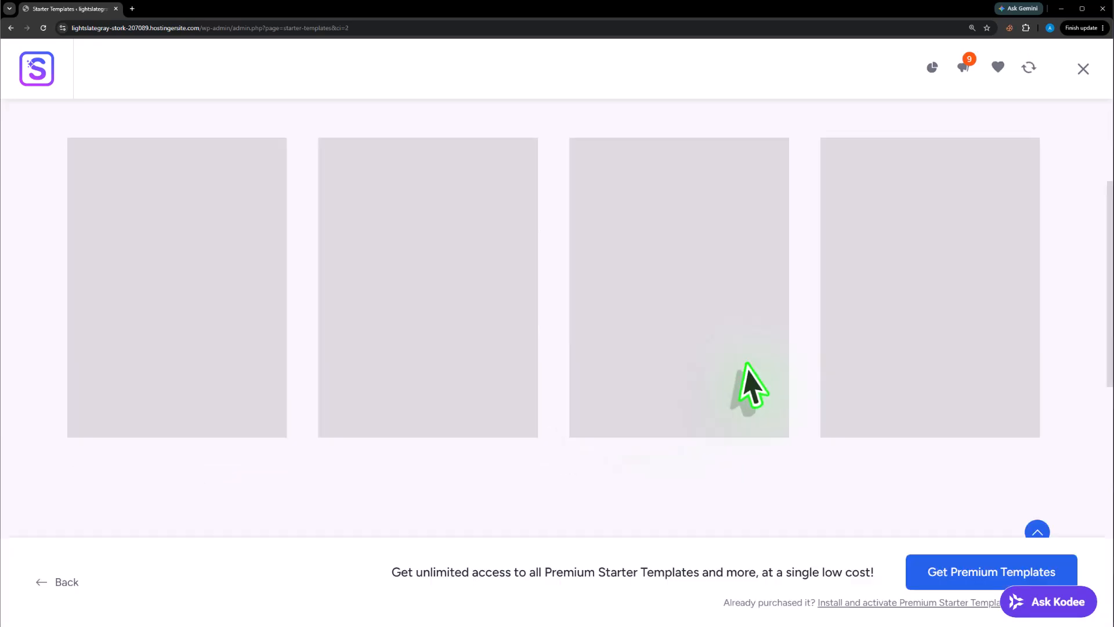
{"action": "scroll", "coordinate": [1084, 265], "scroll_direction": "up", "scroll_amount": 3}
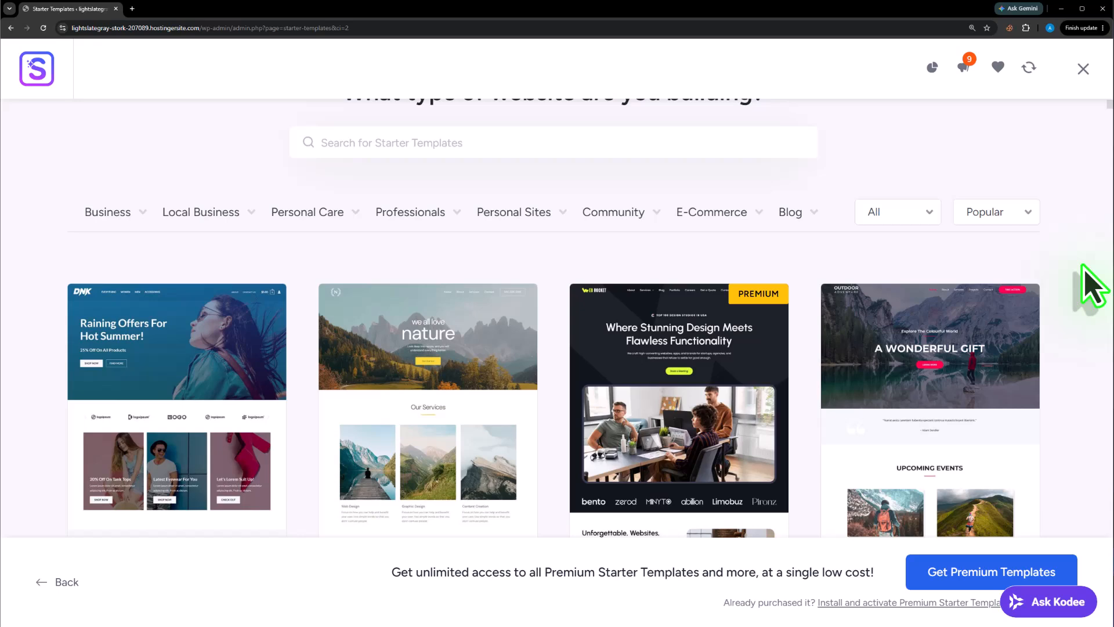
{"action": "scroll", "coordinate": [1083, 266], "scroll_direction": "down", "scroll_amount": 3}
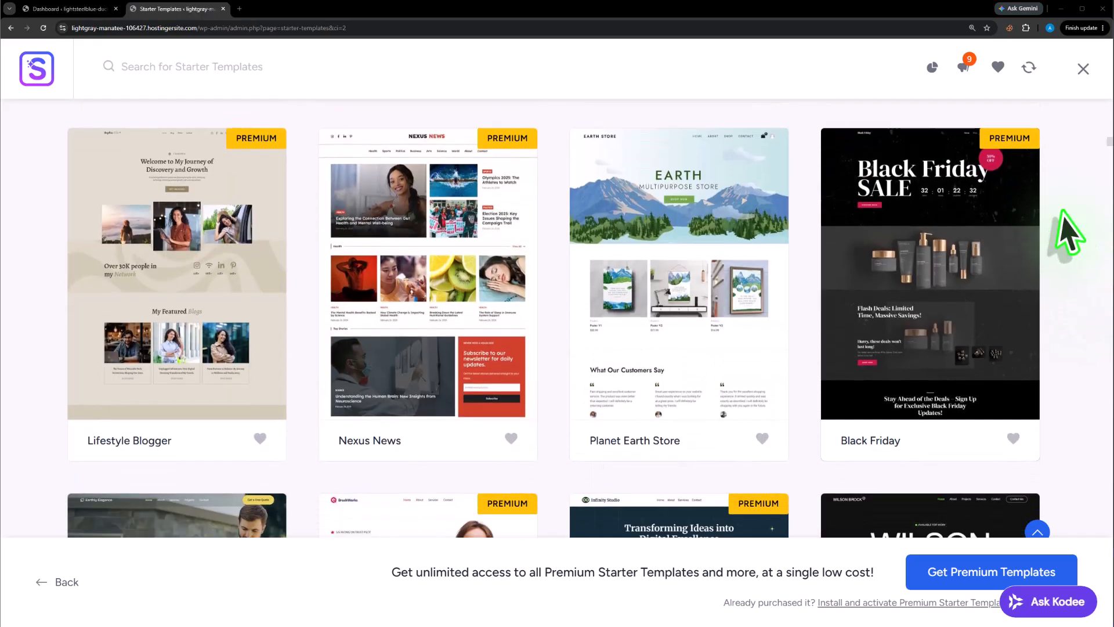
{"action": "scroll", "coordinate": [1070, 236], "scroll_direction": "down", "scroll_amount": 5}
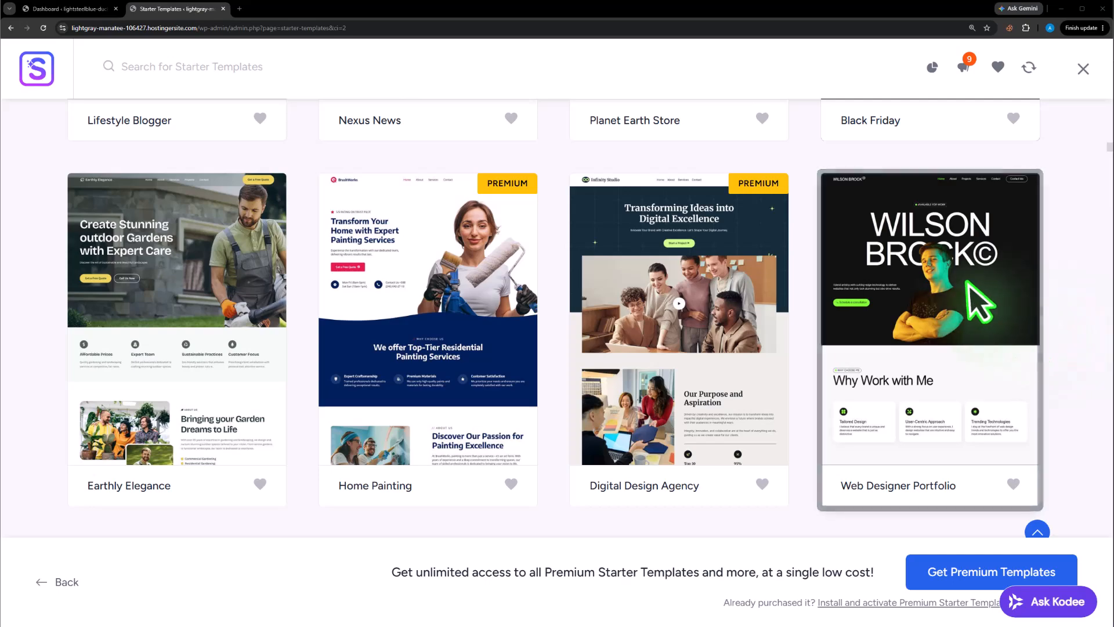
{"action": "left_click", "coordinate": [1007, 366]}
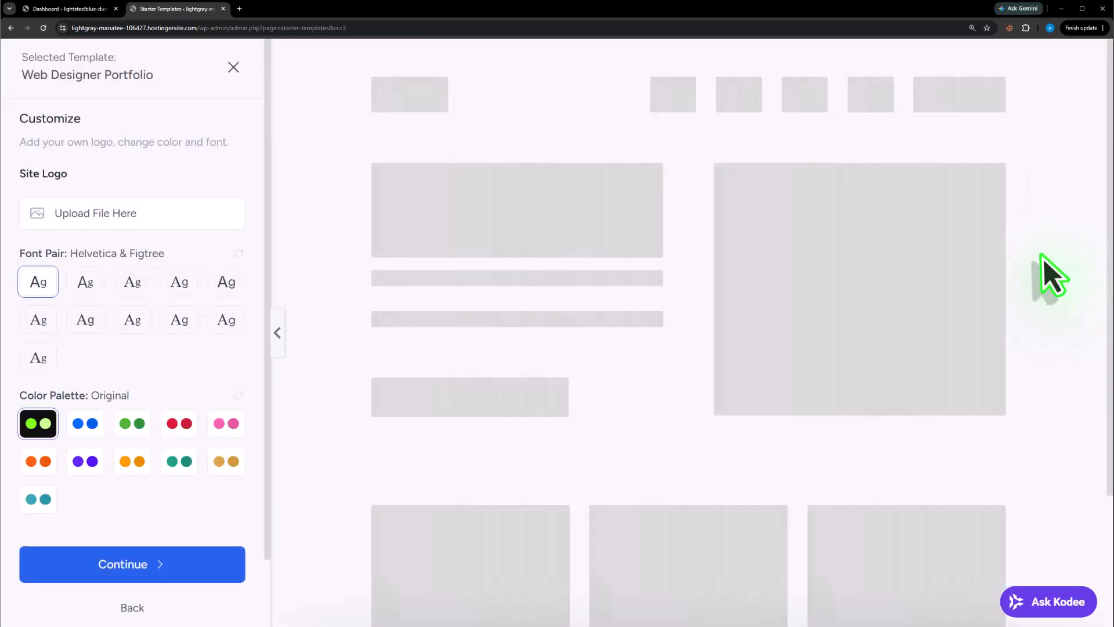
- Review the template preview, accept its original fonts, colors and preselected features, and build the website from it
{"action": "scroll", "coordinate": [966, 273], "scroll_direction": "down", "scroll_amount": 10}
{"action": "scroll", "coordinate": [960, 276], "scroll_direction": "down", "scroll_amount": 15}
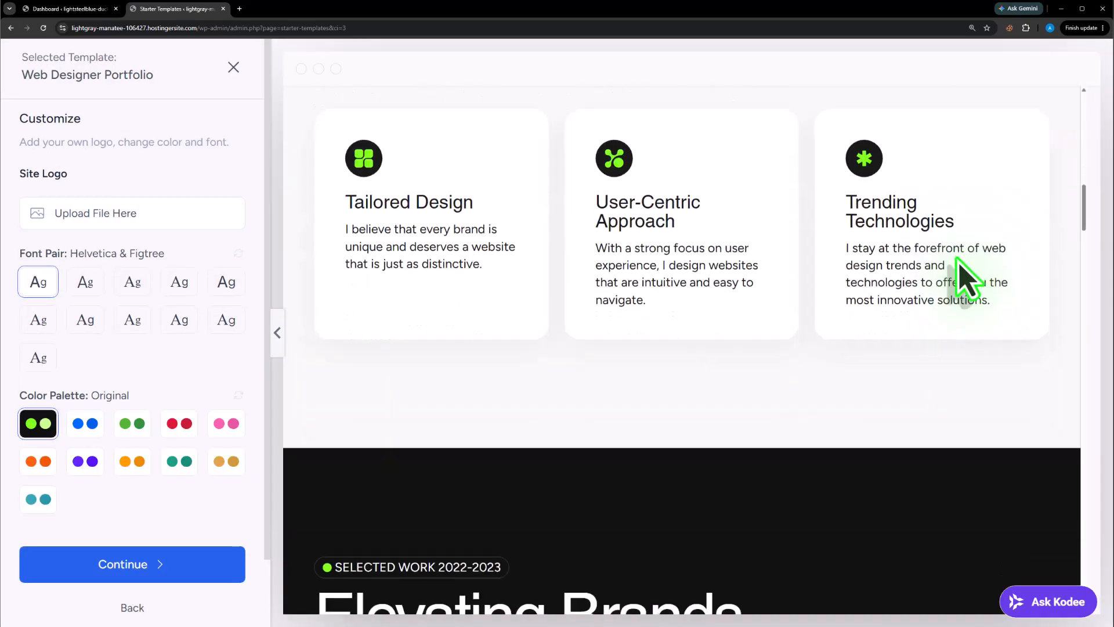
{"action": "scroll", "coordinate": [945, 278], "scroll_direction": "up", "scroll_amount": 15}
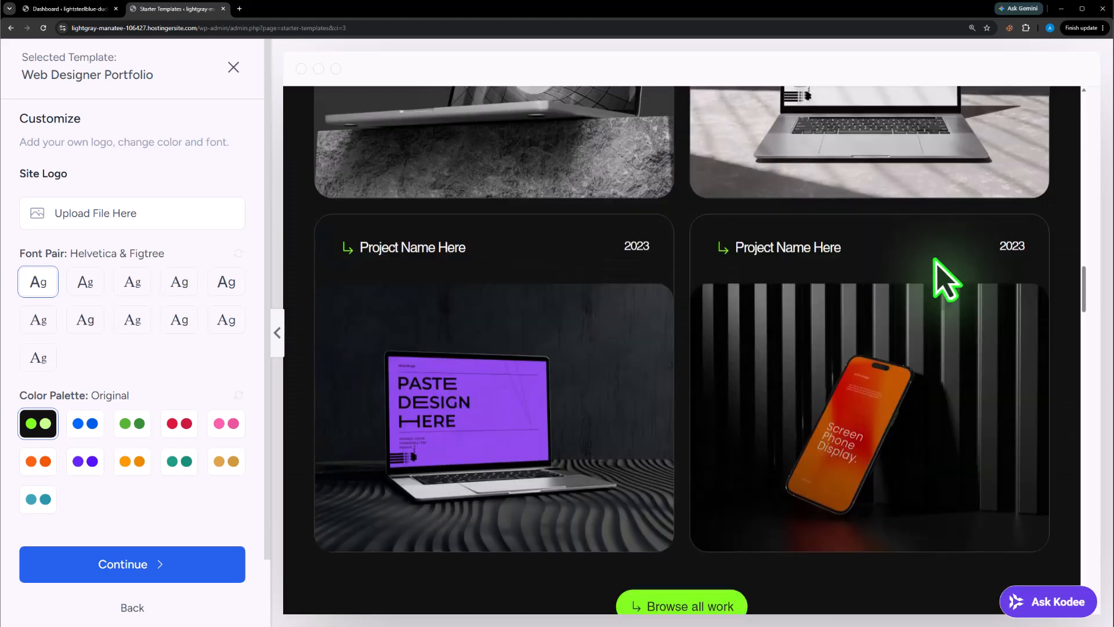
{"action": "scroll", "coordinate": [847, 288], "scroll_direction": "up", "scroll_amount": 5}
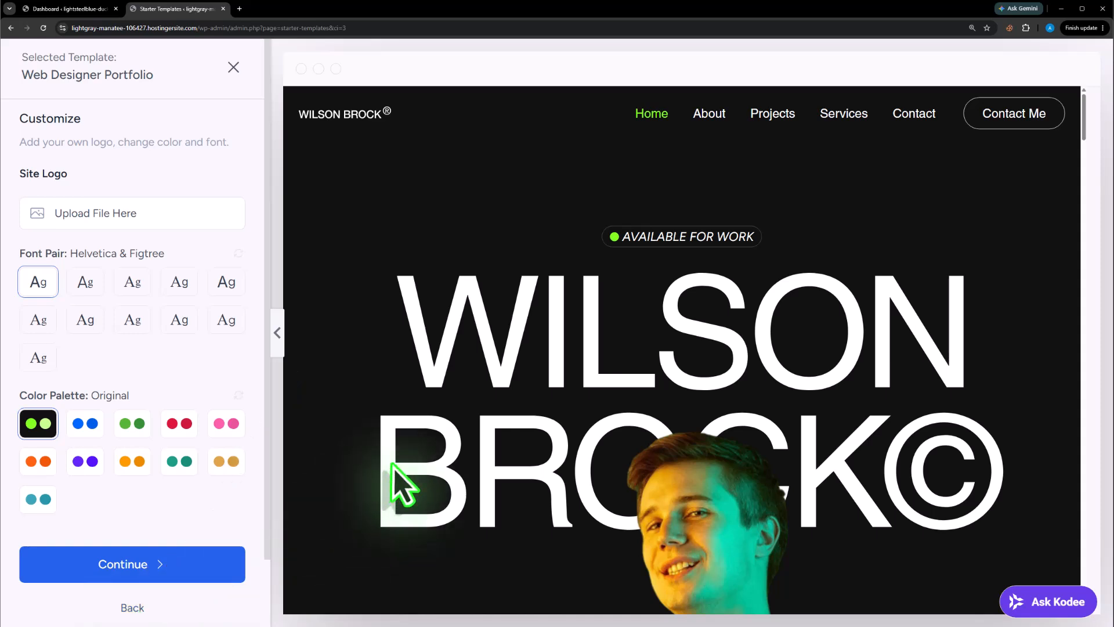
{"action": "left_click", "coordinate": [192, 565]}
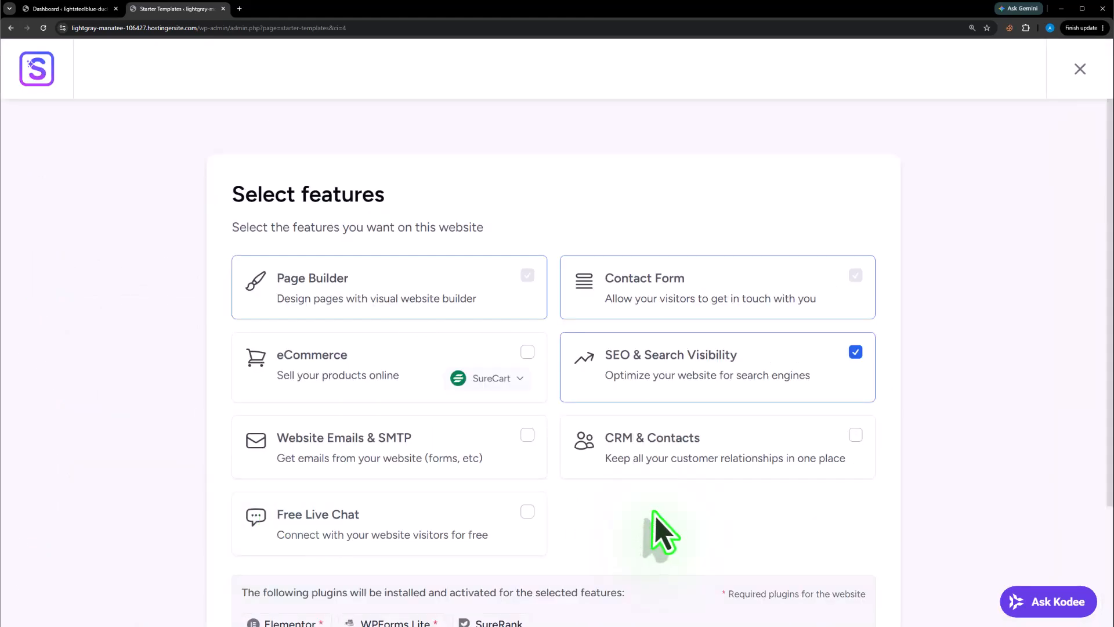
{"action": "scroll", "coordinate": [661, 530], "scroll_direction": "down", "scroll_amount": 3}
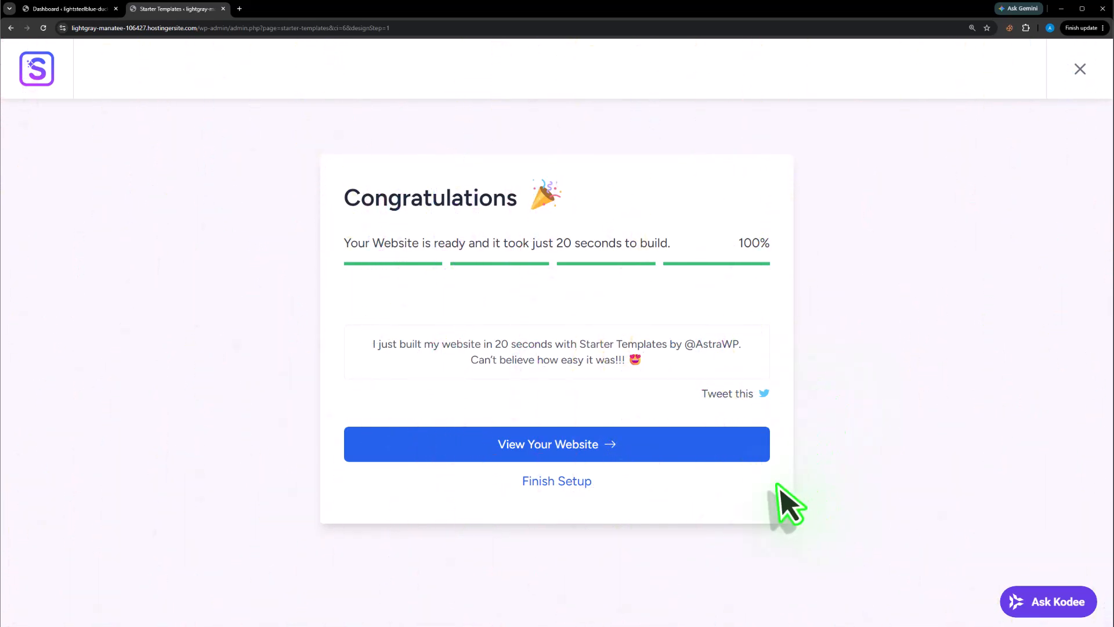
- View the built website and examine its homepage from the hero section through projects, services and testimonials to the contact section
{"action": "left_click", "coordinate": [628, 448]}
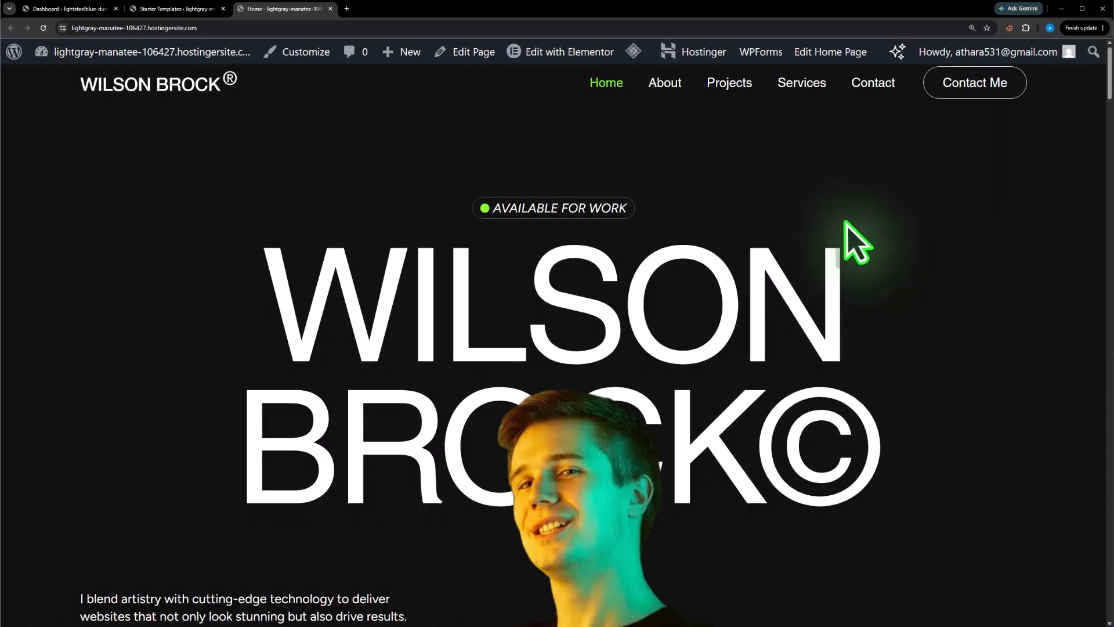
{"action": "scroll", "coordinate": [850, 235], "scroll_direction": "down", "scroll_amount": 6}
{"action": "scroll", "coordinate": [842, 225], "scroll_direction": "down", "scroll_amount": 15}
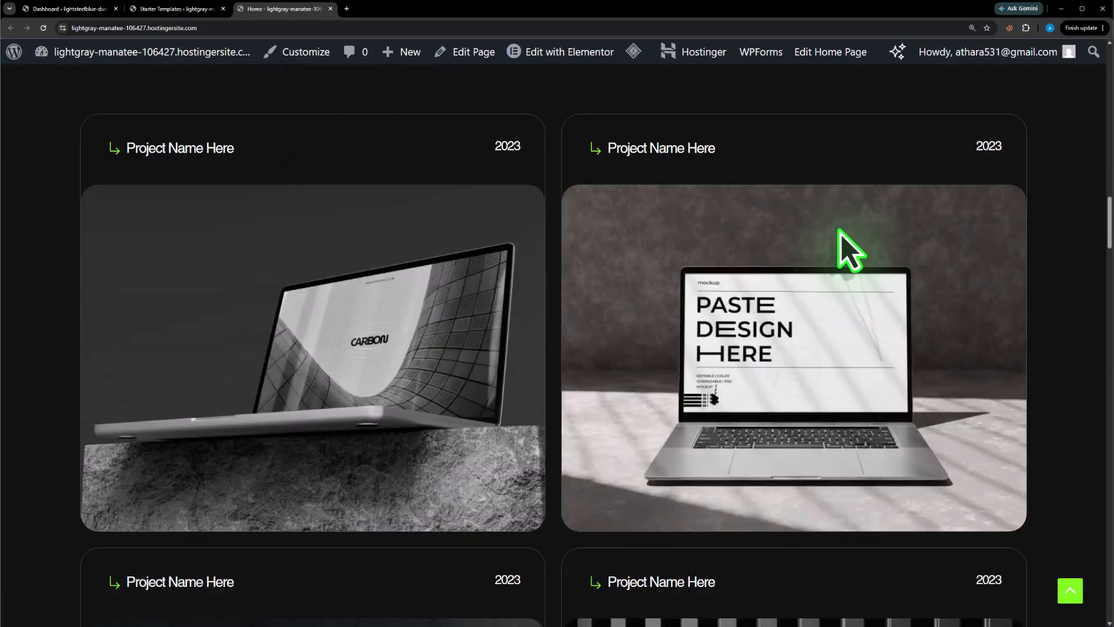
{"action": "scroll", "coordinate": [836, 244], "scroll_direction": "down", "scroll_amount": 15}
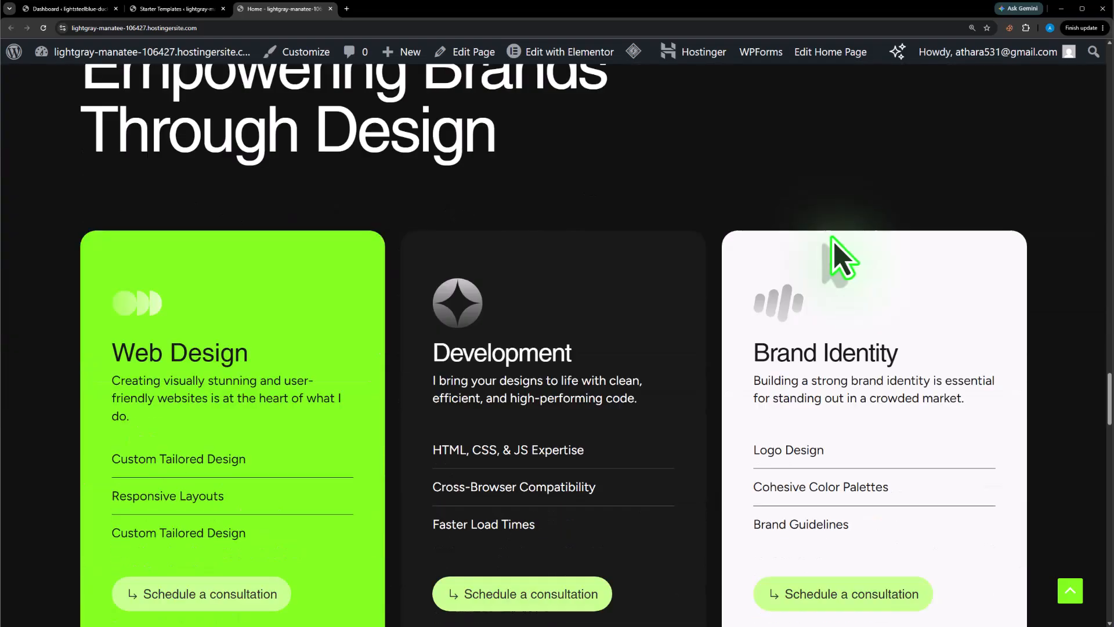
{"action": "scroll", "coordinate": [841, 259], "scroll_direction": "down", "scroll_amount": 15}
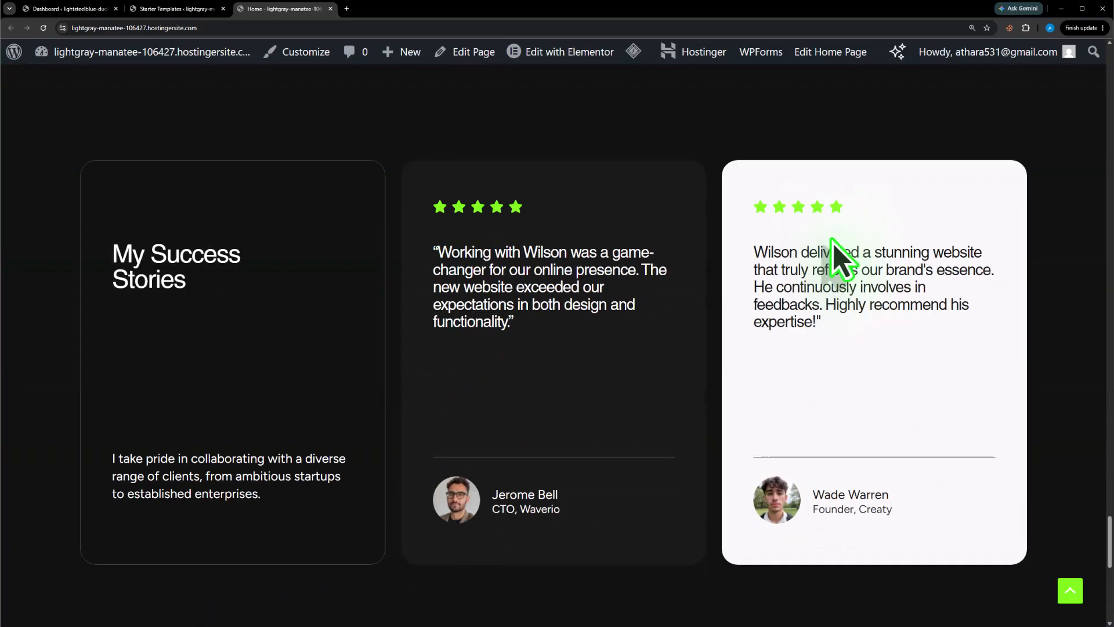
{"action": "scroll", "coordinate": [841, 256], "scroll_direction": "down", "scroll_amount": 3}
{"action": "scroll", "coordinate": [848, 261], "scroll_direction": "up", "scroll_amount": 1}
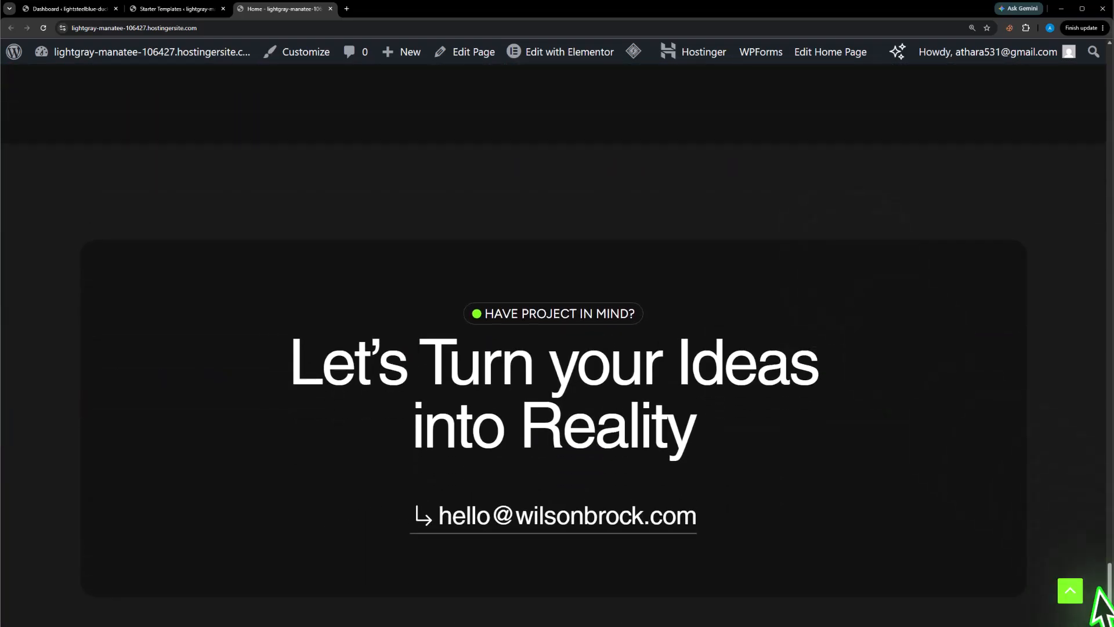
{"action": "left_click", "coordinate": [1070, 590]}
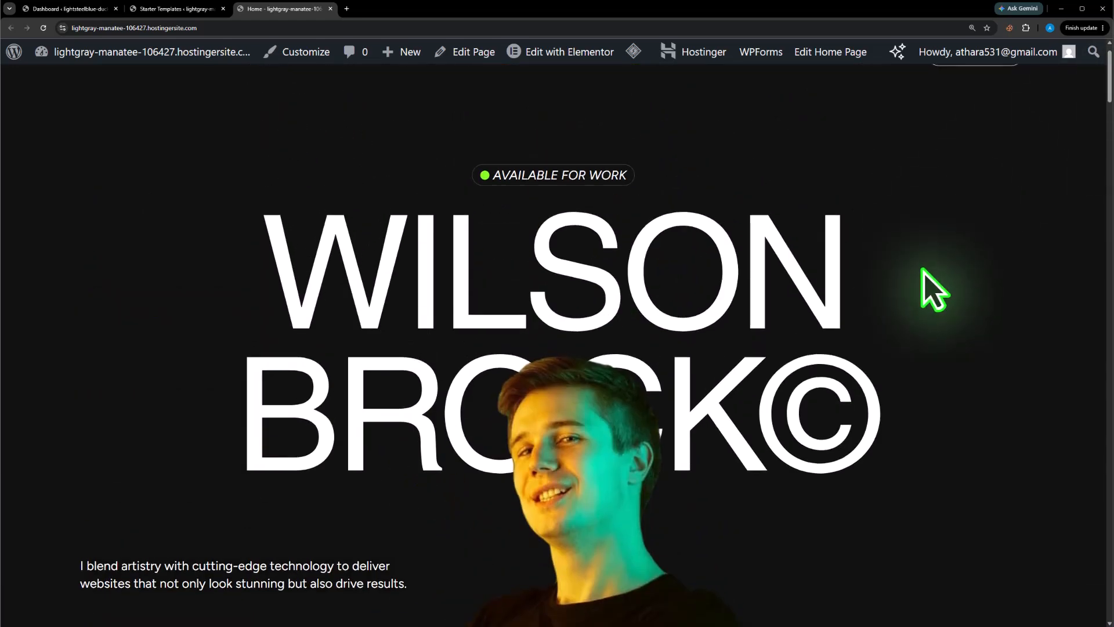
{"action": "key", "text": "ctrl+minus"}
{"action": "key", "text": "ctrl+minus"}
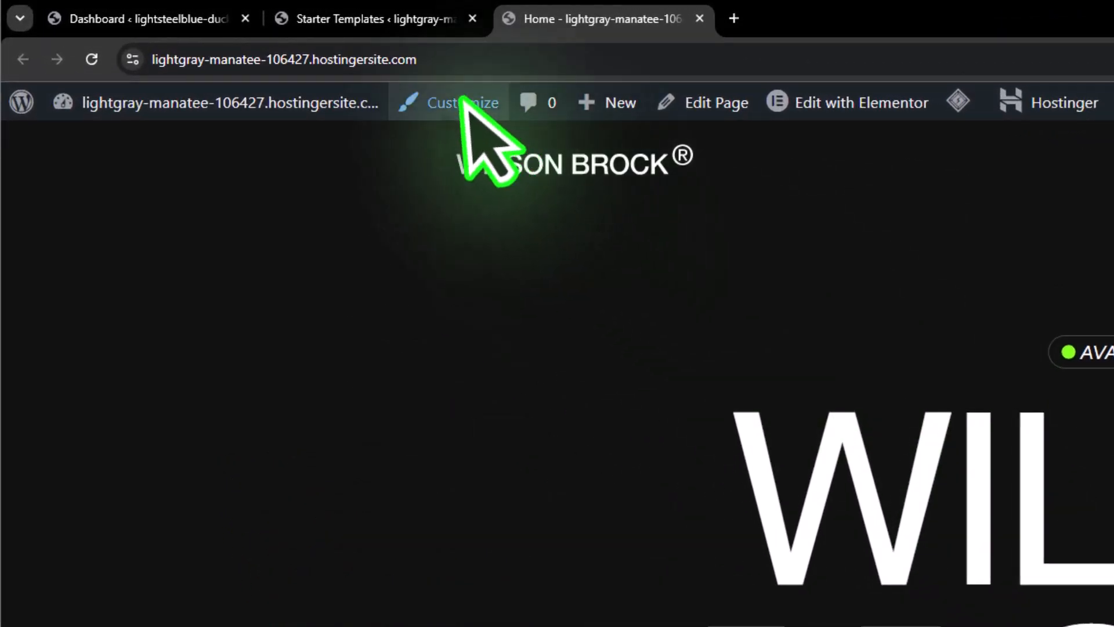
- Replace the header logo with the white AB logo image from the Downloads folder, skip cropping, and set the logo width to 60 px
{"action": "left_click", "coordinate": [449, 102]}
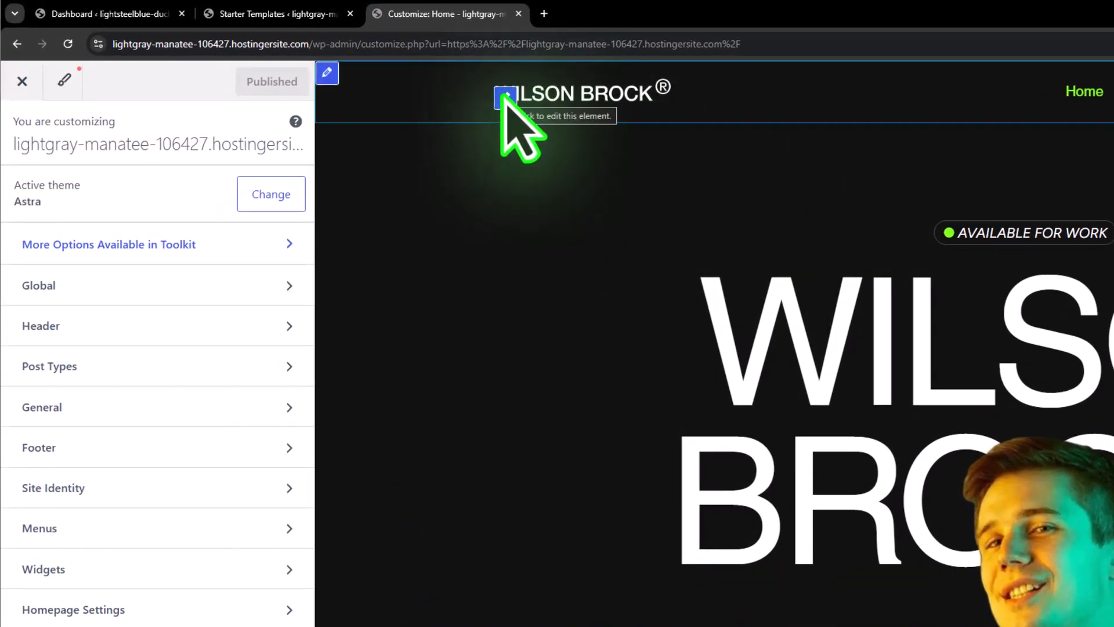
{"action": "left_click", "coordinate": [503, 97]}
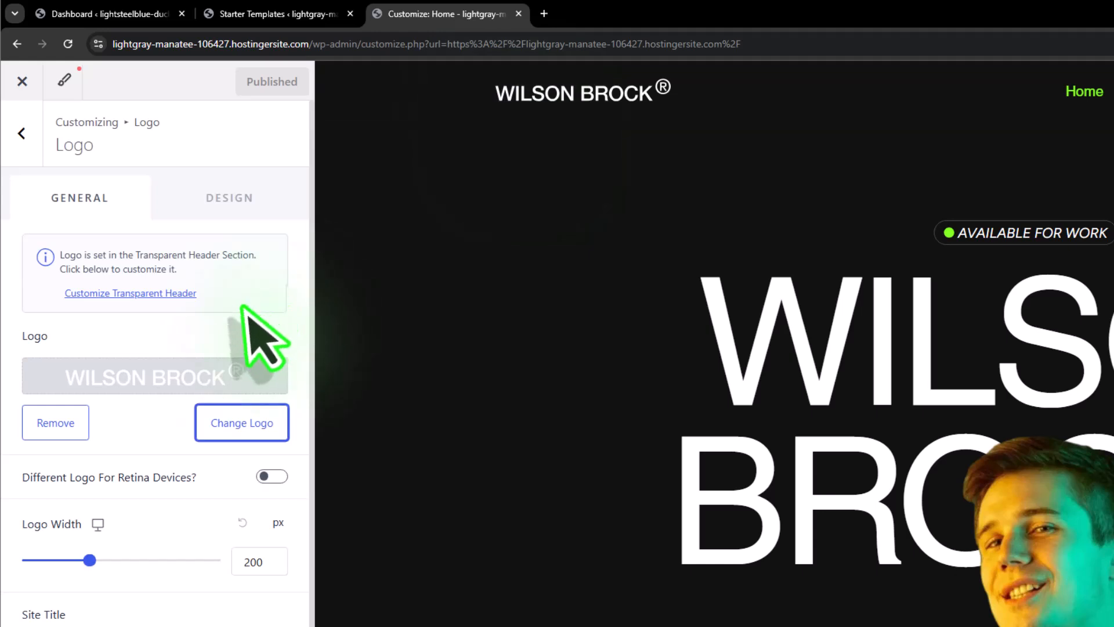
{"action": "left_click", "coordinate": [241, 427]}
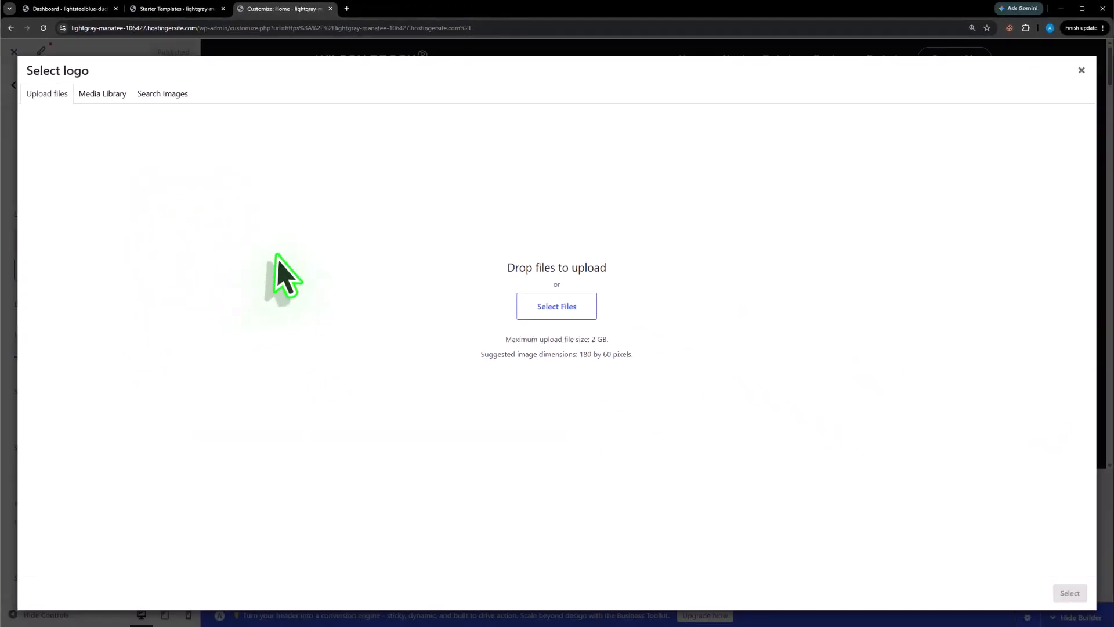
{"action": "left_click", "coordinate": [574, 307]}
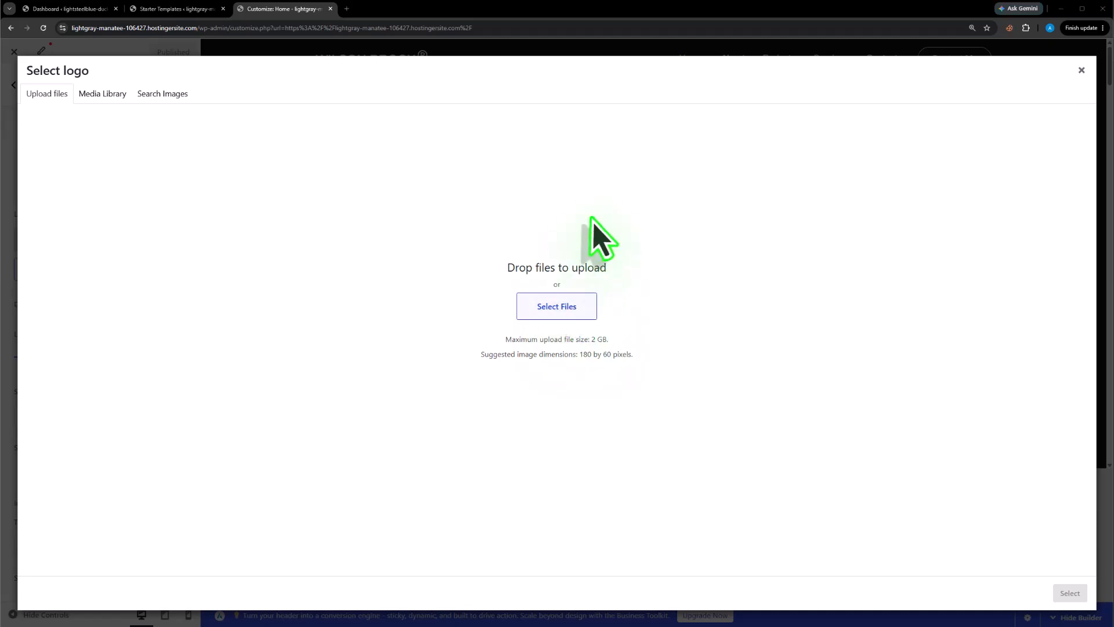
{"action": "left_click", "coordinate": [113, 291]}
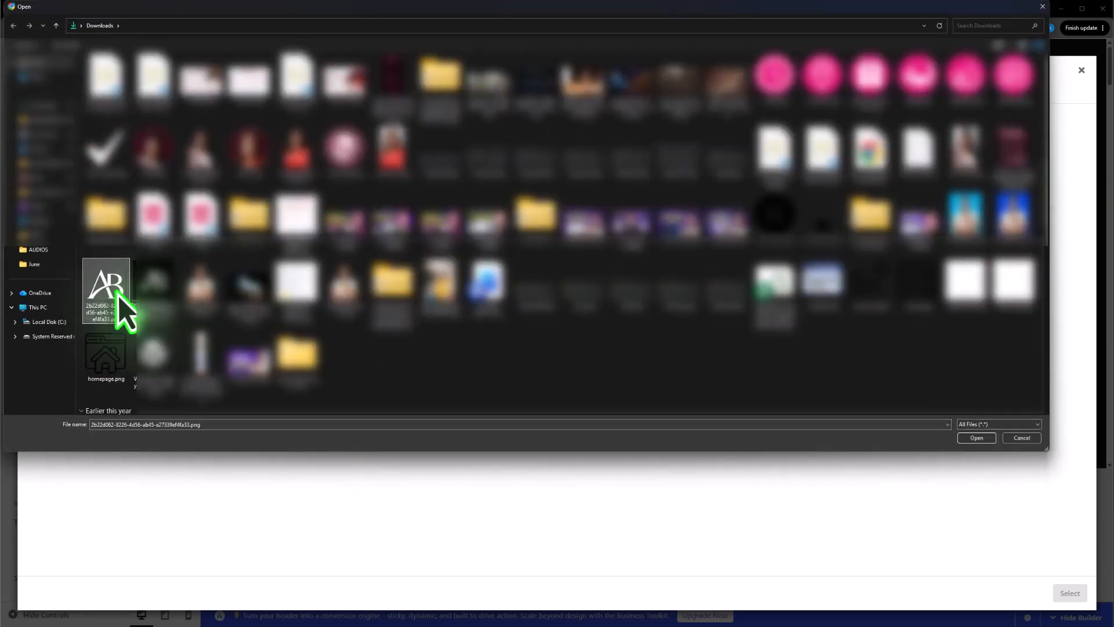
{"action": "left_click", "coordinate": [976, 438]}
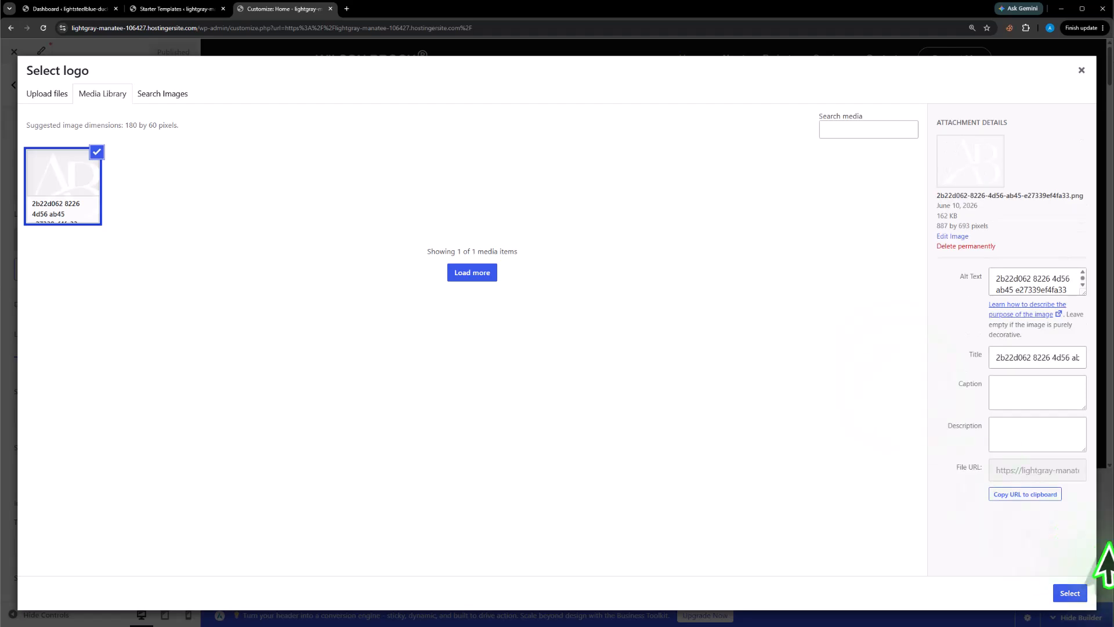
{"action": "left_click", "coordinate": [1069, 592]}
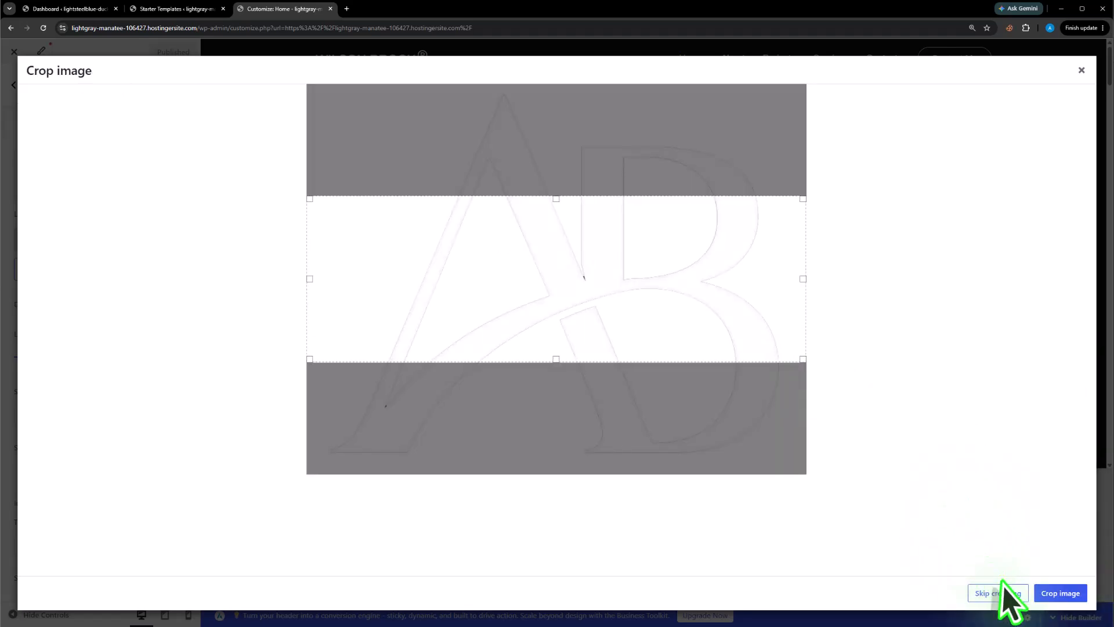
{"action": "left_click", "coordinate": [1010, 598]}
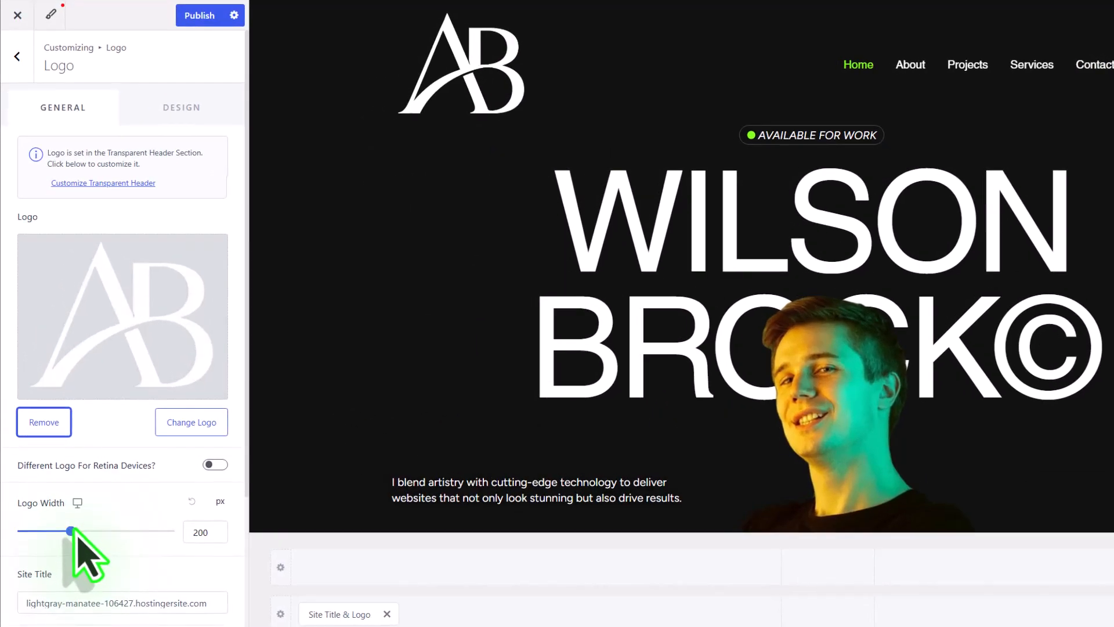
{"action": "left_click", "coordinate": [70, 530]}
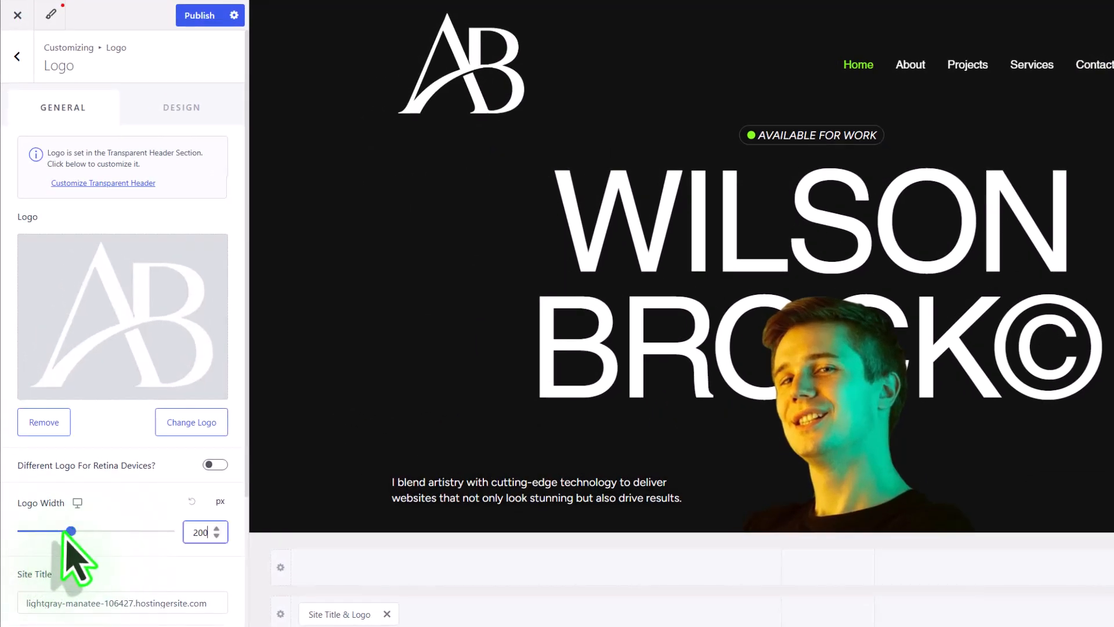
{"action": "left_click_drag", "start_coordinate": [71, 530], "coordinate": [34, 531]}
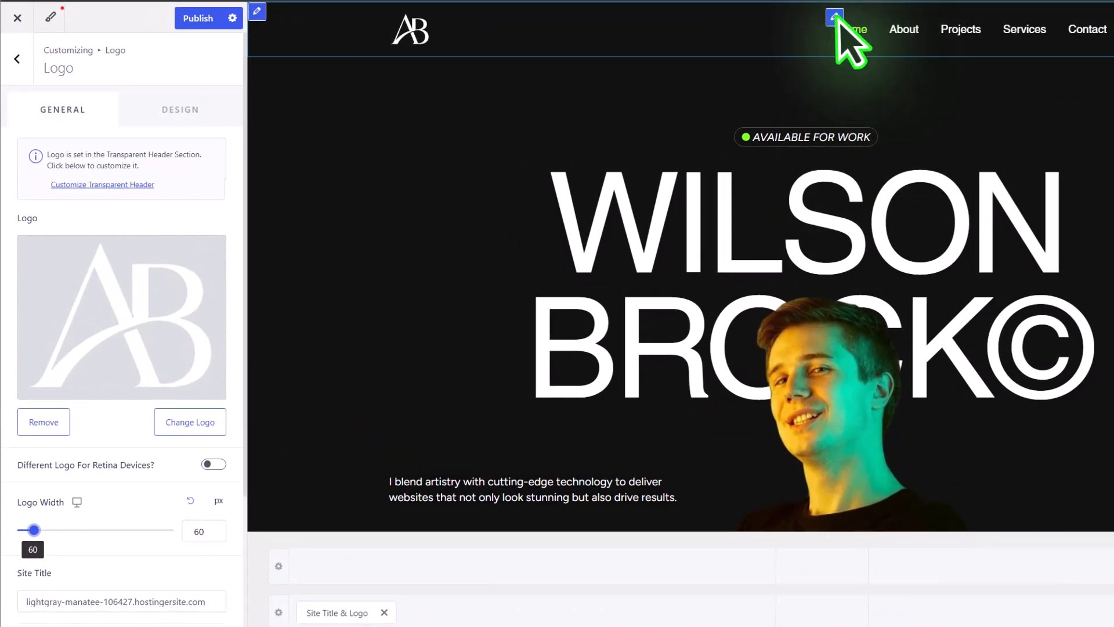
- Open the Main Menu assigned to the primary menu location for editing and remove its Services item
{"action": "left_click", "coordinate": [835, 18]}
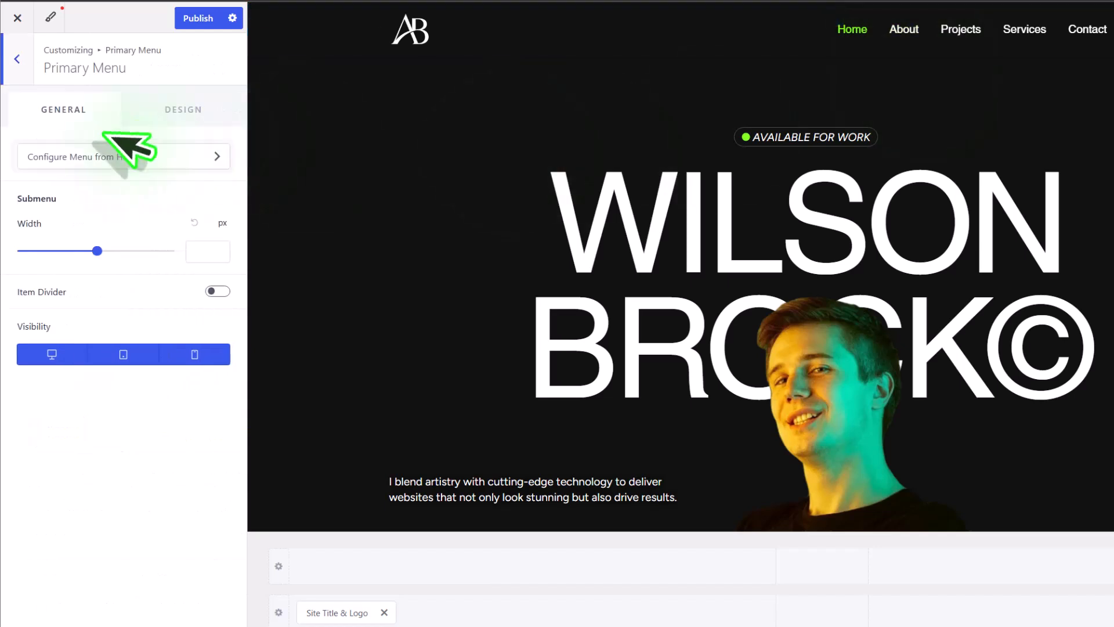
{"action": "left_click", "coordinate": [165, 158]}
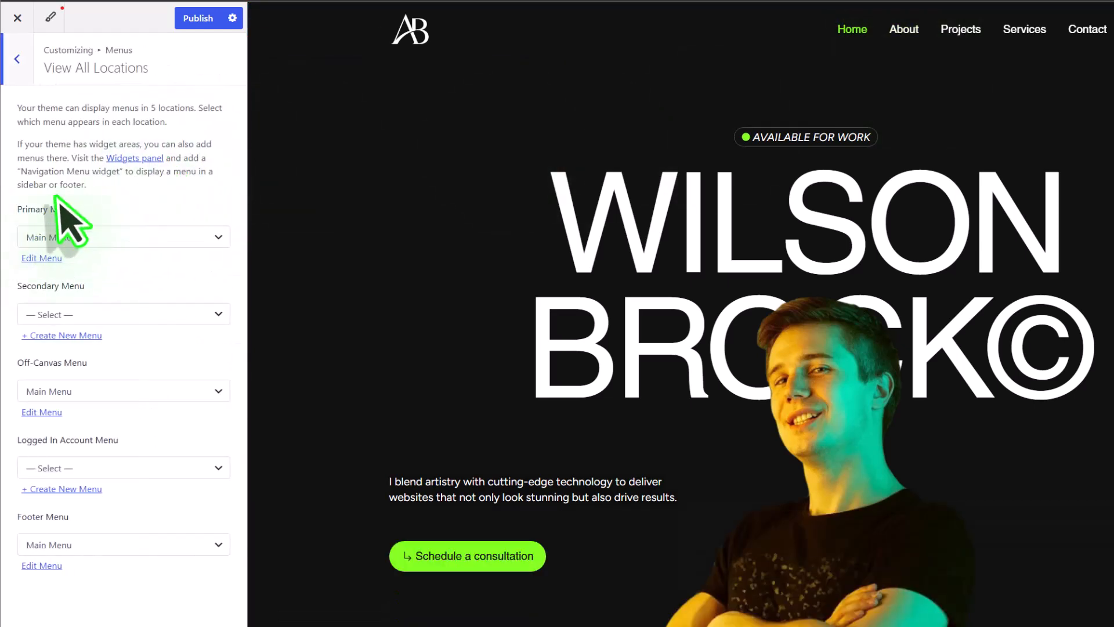
{"action": "left_click", "coordinate": [45, 212]}
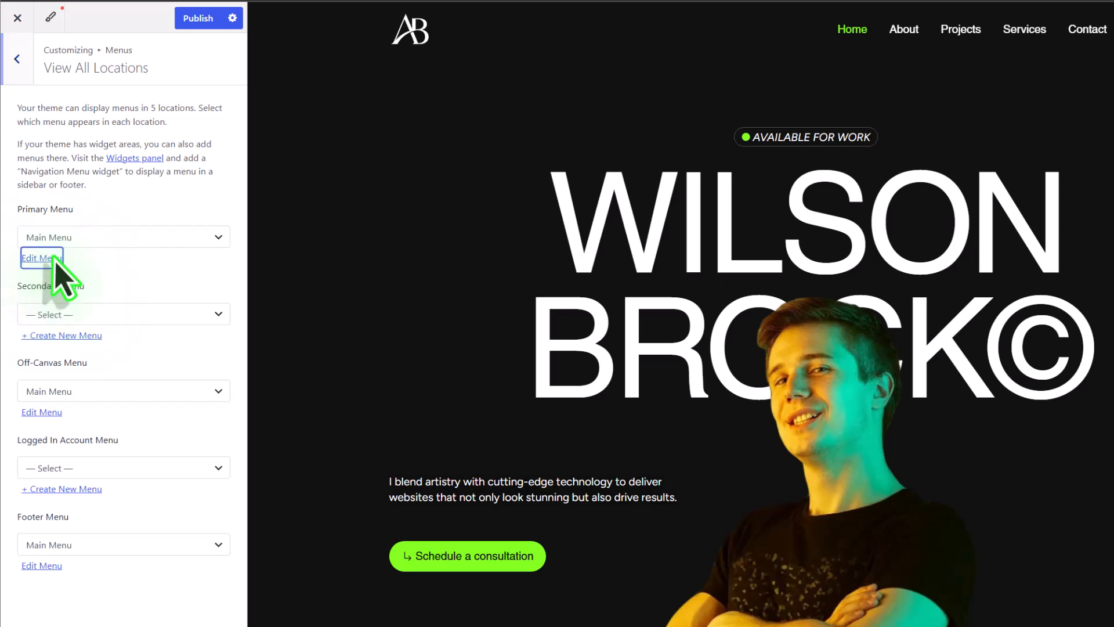
{"action": "left_click", "coordinate": [55, 260]}
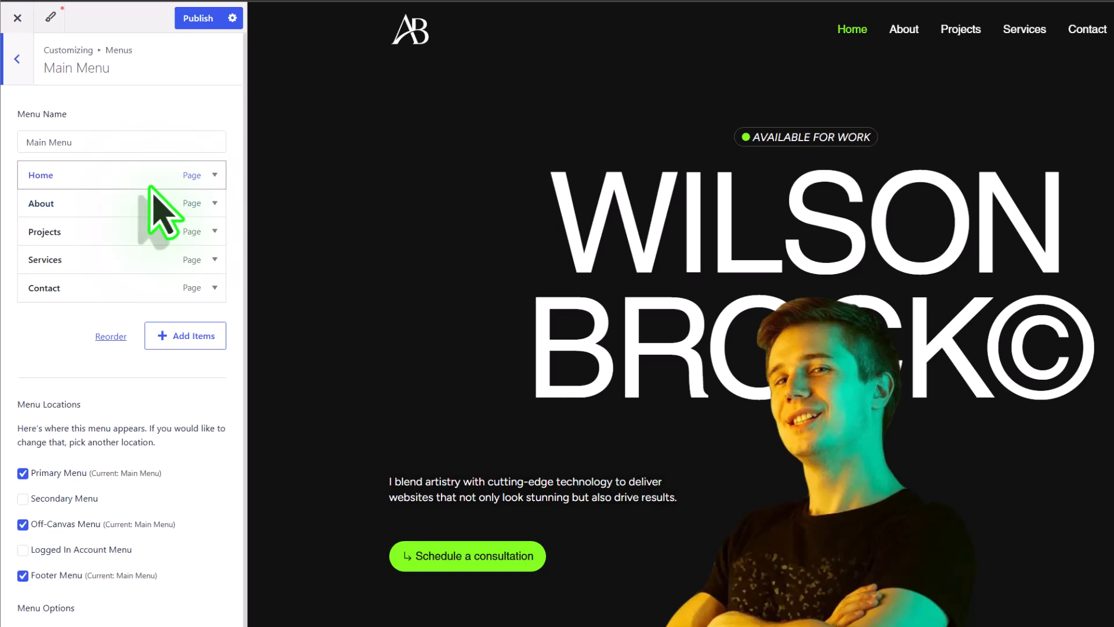
{"action": "left_click", "coordinate": [215, 259]}
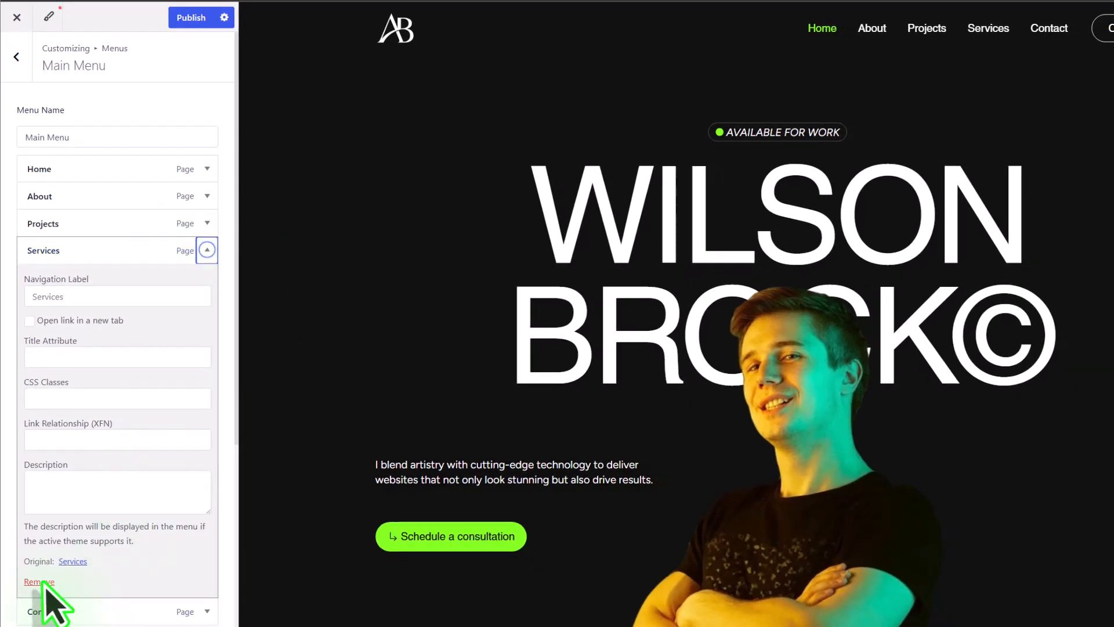
{"action": "left_click", "coordinate": [40, 581]}
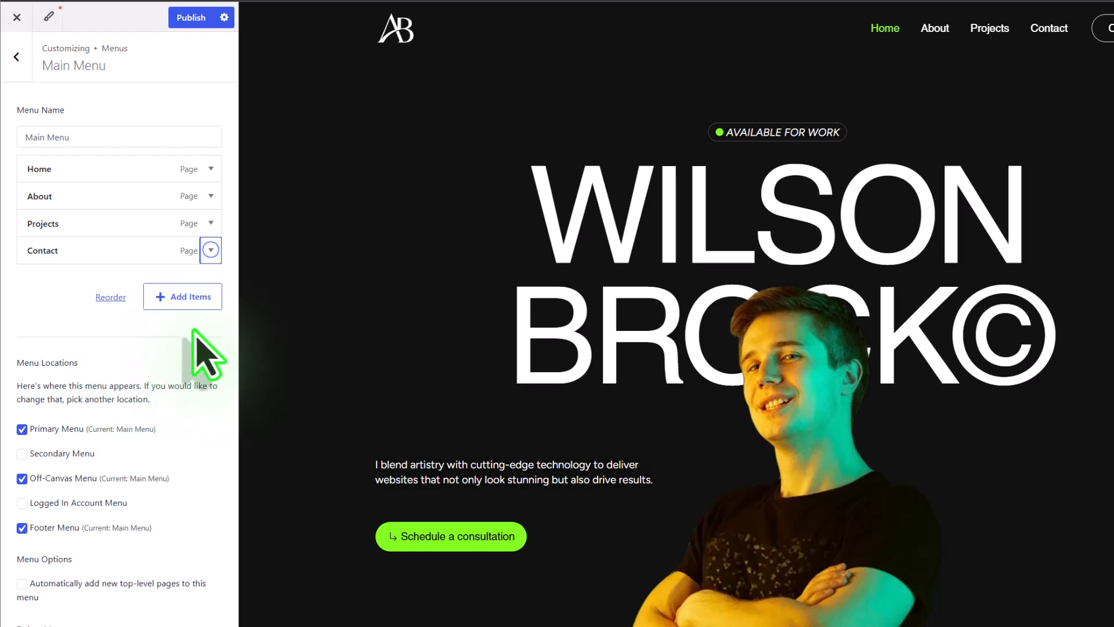
- Add the Services page to the end of the Main Menu
{"action": "left_click", "coordinate": [198, 302]}
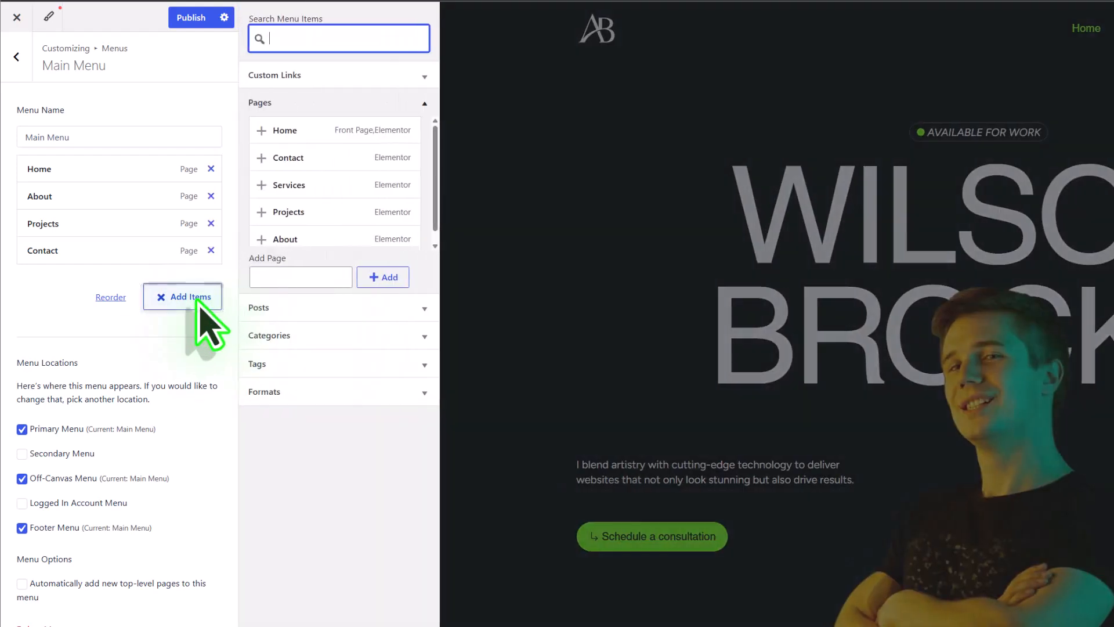
{"action": "left_click", "coordinate": [262, 185]}
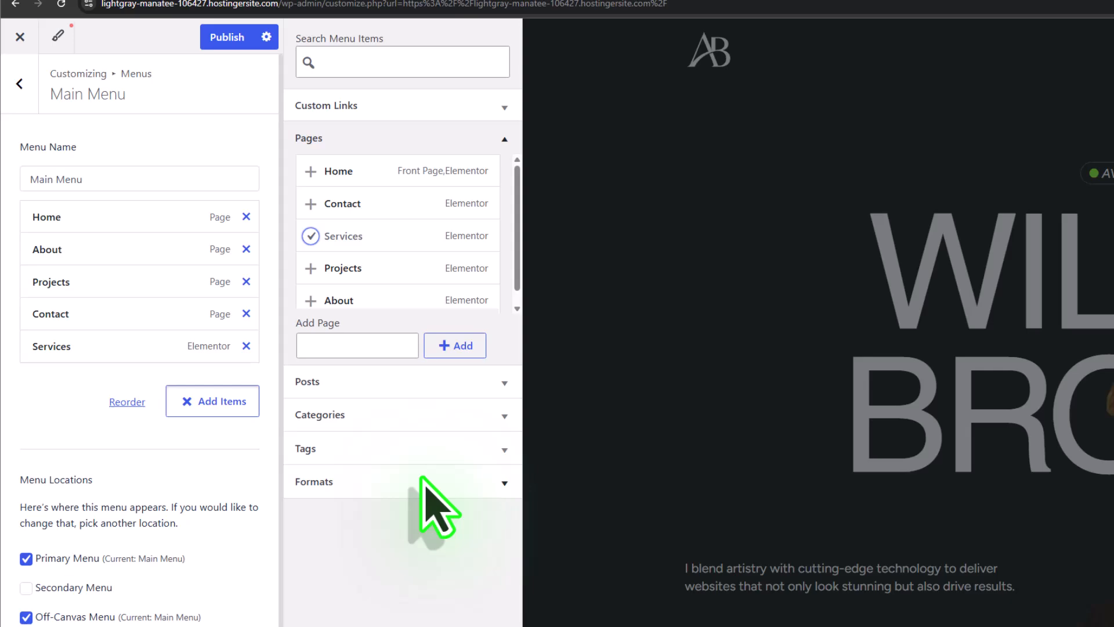
{"action": "key", "text": "Escape"}
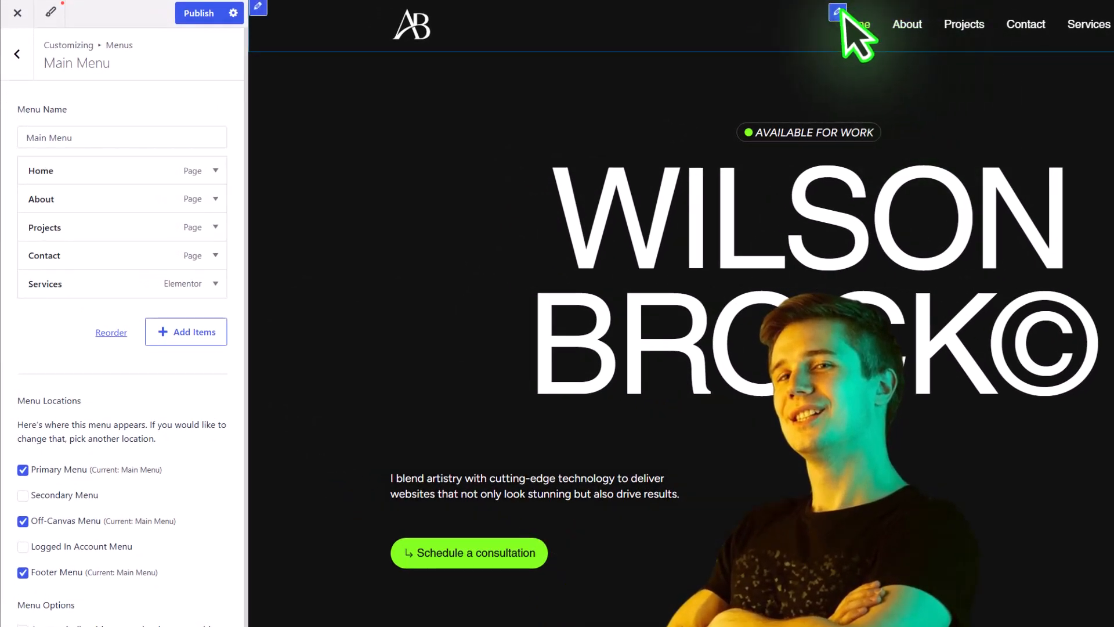
- Examine the primary menu's design settings and the Contact Me button's text, link and design options in the header
{"action": "left_click", "coordinate": [839, 11]}
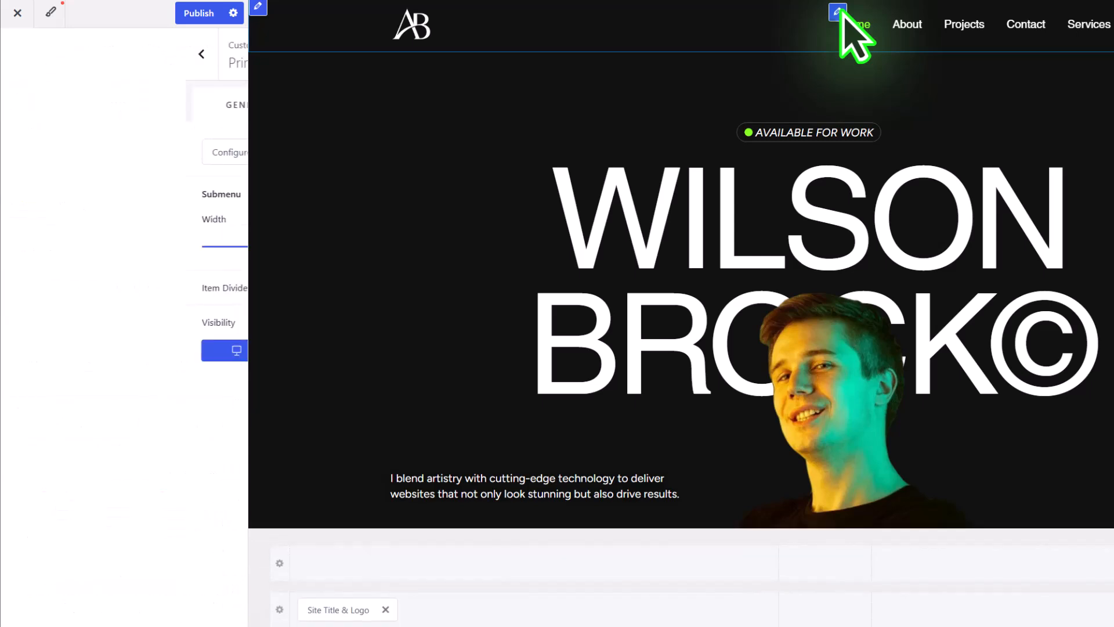
{"action": "left_click", "coordinate": [197, 108]}
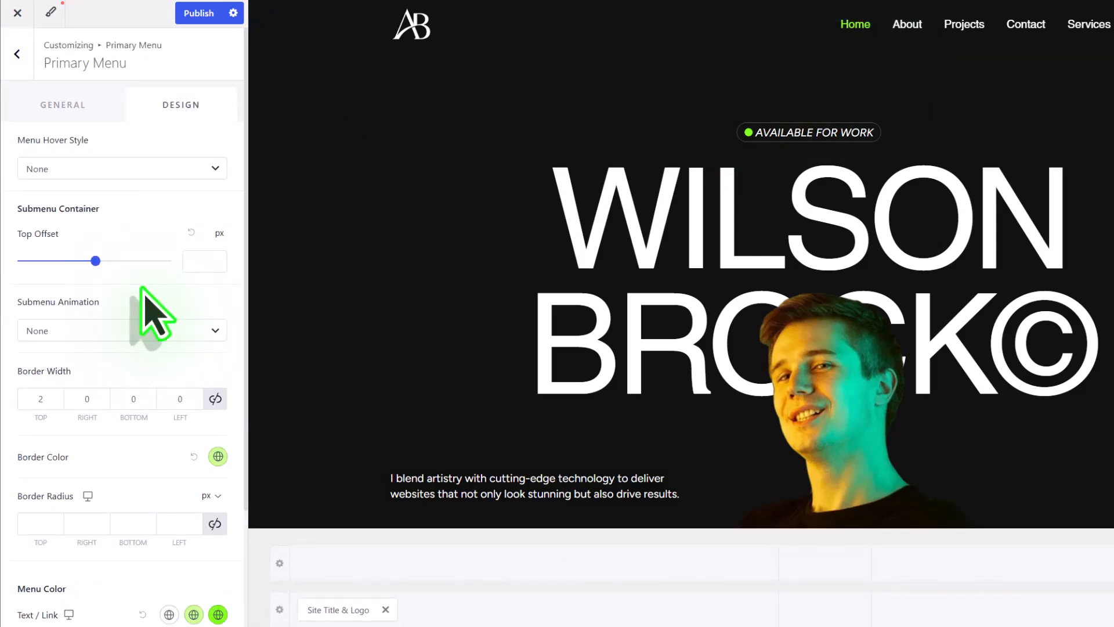
{"action": "scroll", "coordinate": [144, 293], "scroll_direction": "down", "scroll_amount": 4}
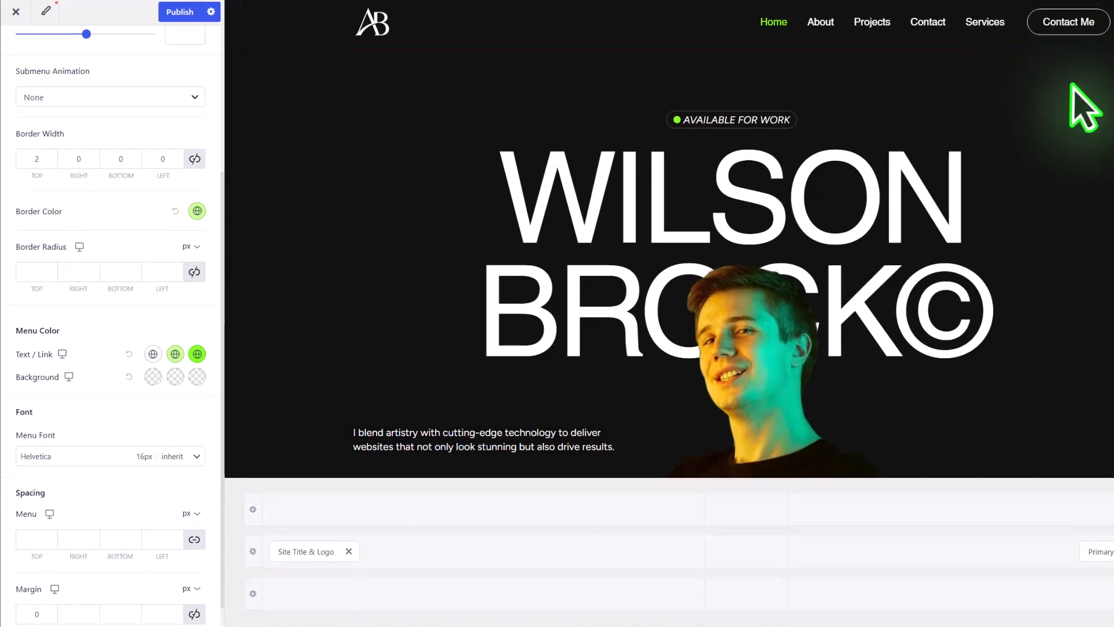
{"action": "left_click", "coordinate": [1035, 10]}
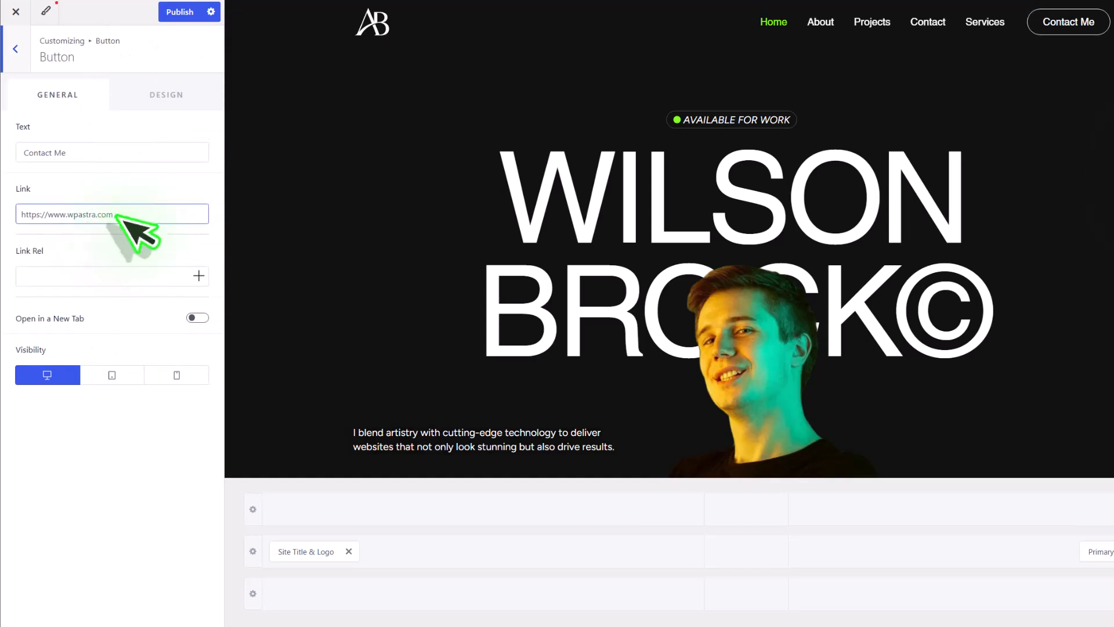
{"action": "left_click_drag", "start_coordinate": [137, 219], "coordinate": [3, 219]}
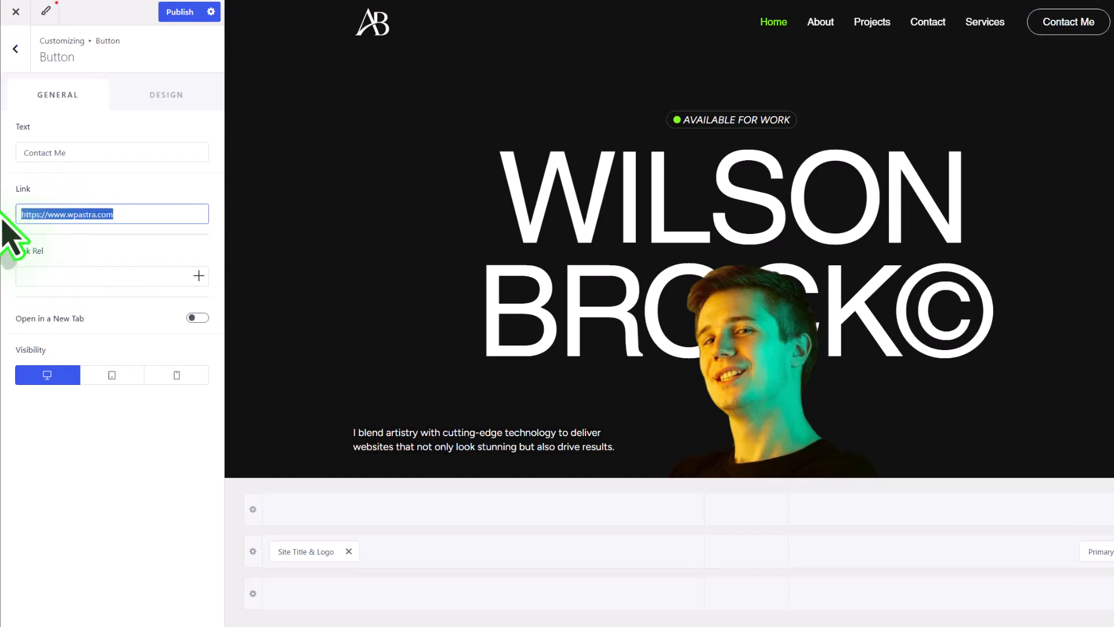
{"action": "left_click_drag", "start_coordinate": [83, 154], "coordinate": [9, 158]}
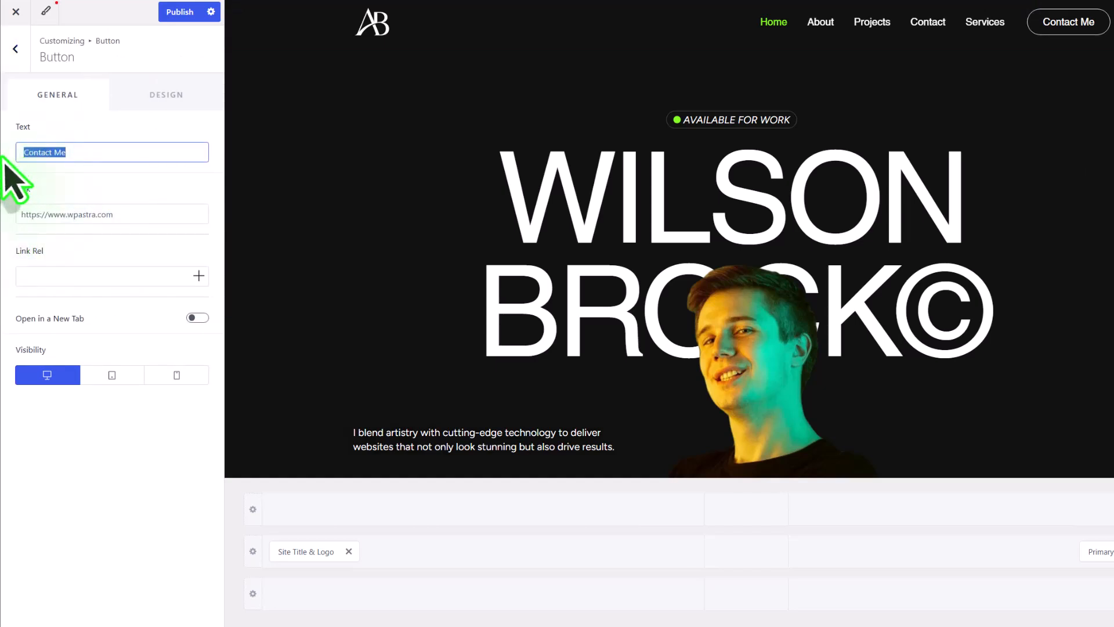
{"action": "left_click", "coordinate": [174, 104]}
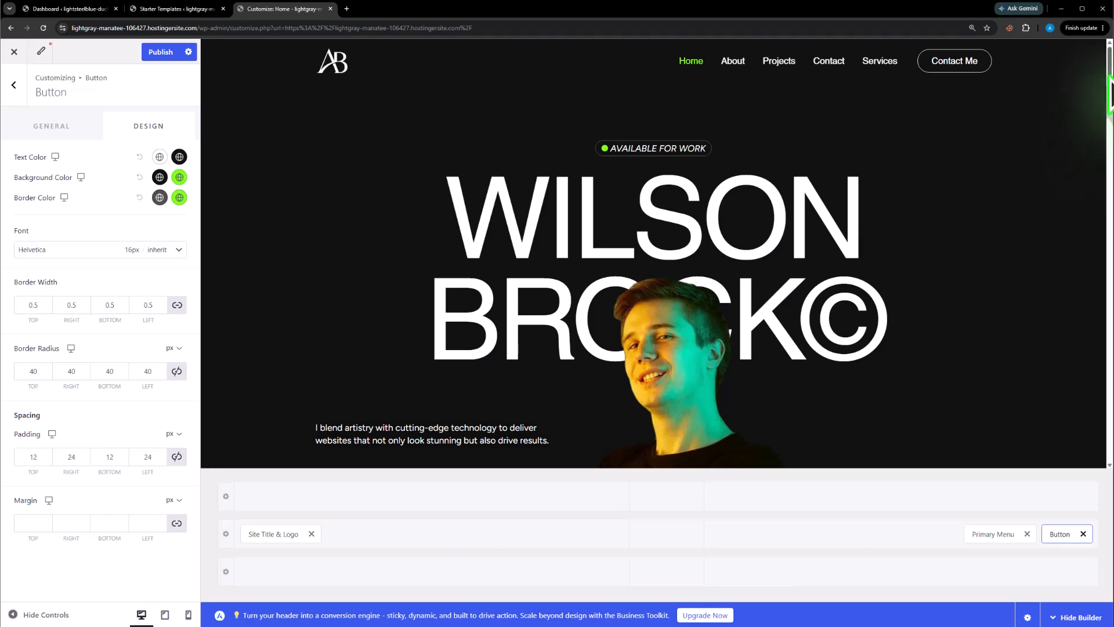
- Examine the general and design settings of the footer row and the footer menu
{"action": "left_click_drag", "start_coordinate": [1109, 77], "coordinate": [1102, 486]}
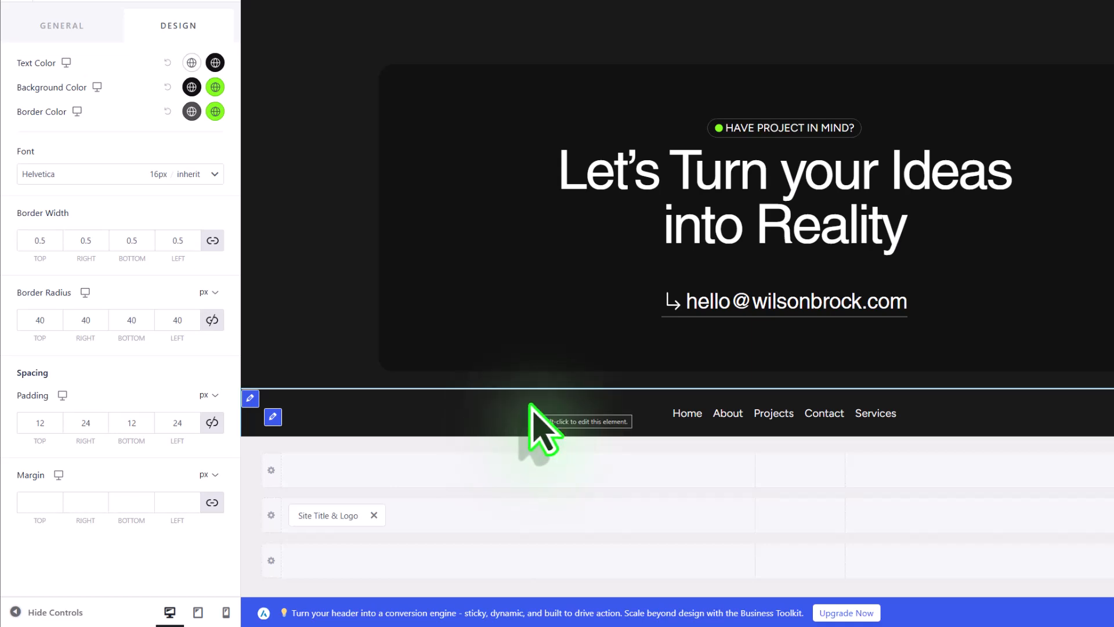
{"action": "left_click", "coordinate": [251, 398]}
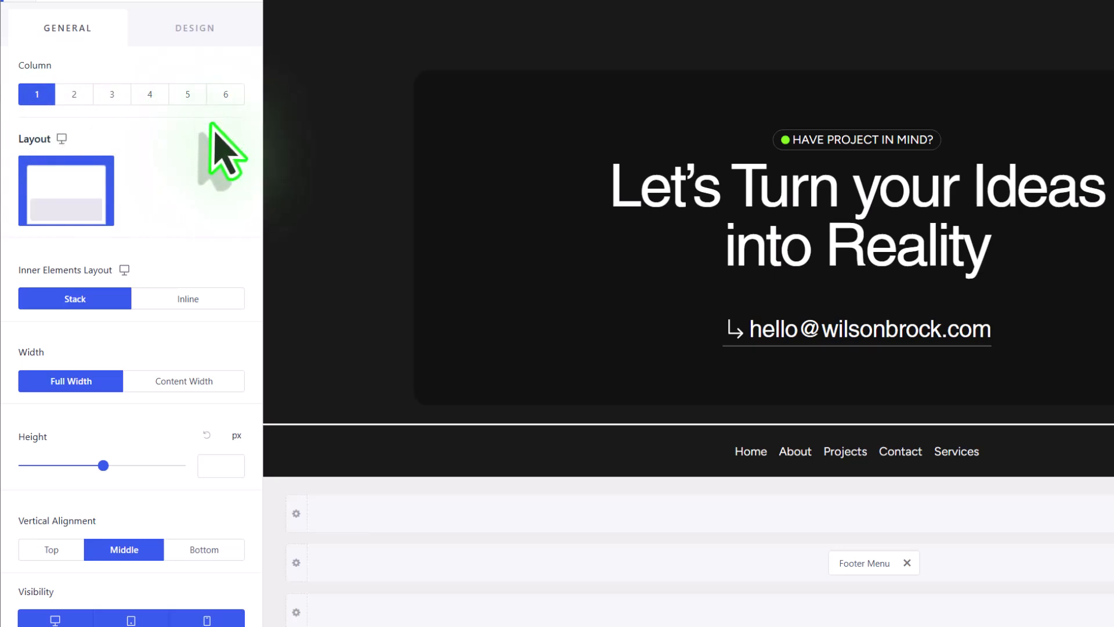
{"action": "left_click", "coordinate": [196, 30]}
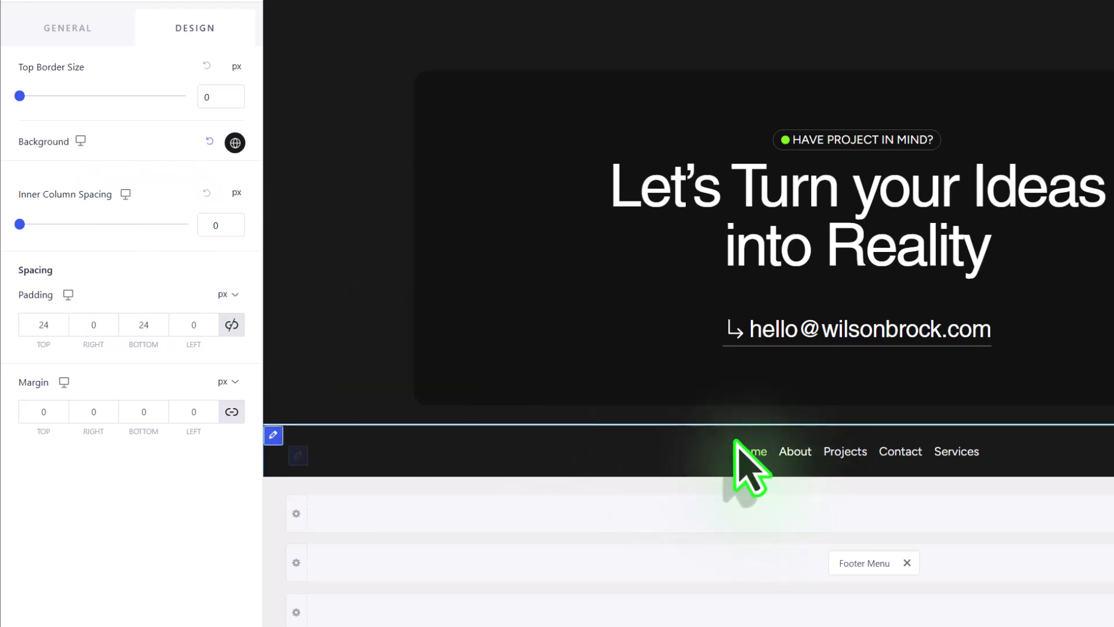
{"action": "left_click", "coordinate": [297, 454]}
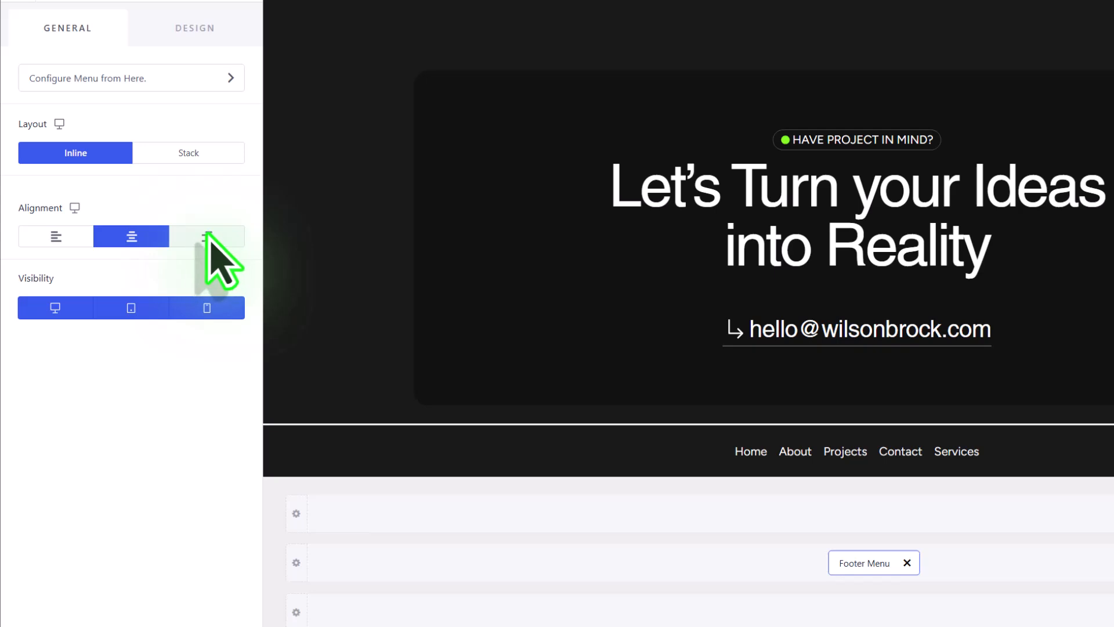
{"action": "left_click", "coordinate": [199, 28]}
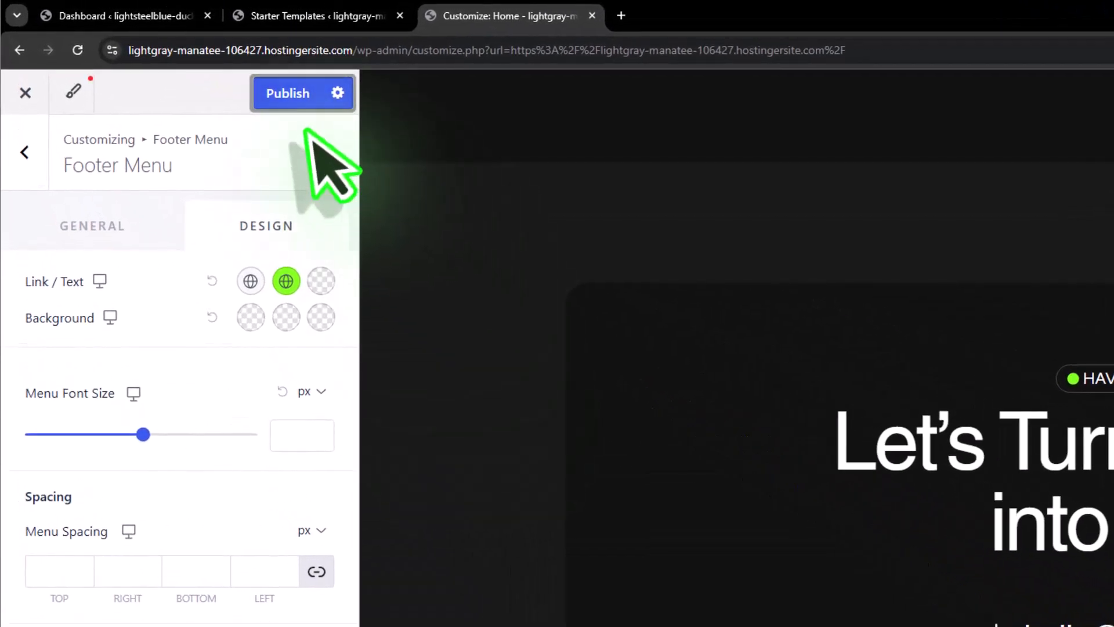
- Publish the header and menu changes and exit the customizer to the live homepage
{"action": "left_click", "coordinate": [290, 99]}
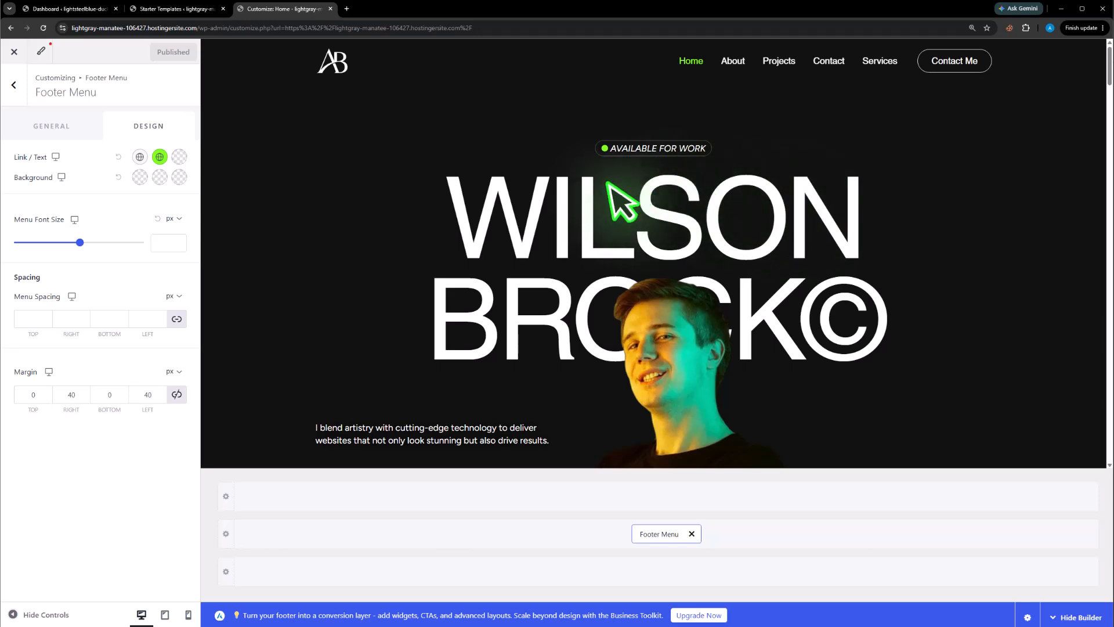
{"action": "left_click", "coordinate": [14, 52]}
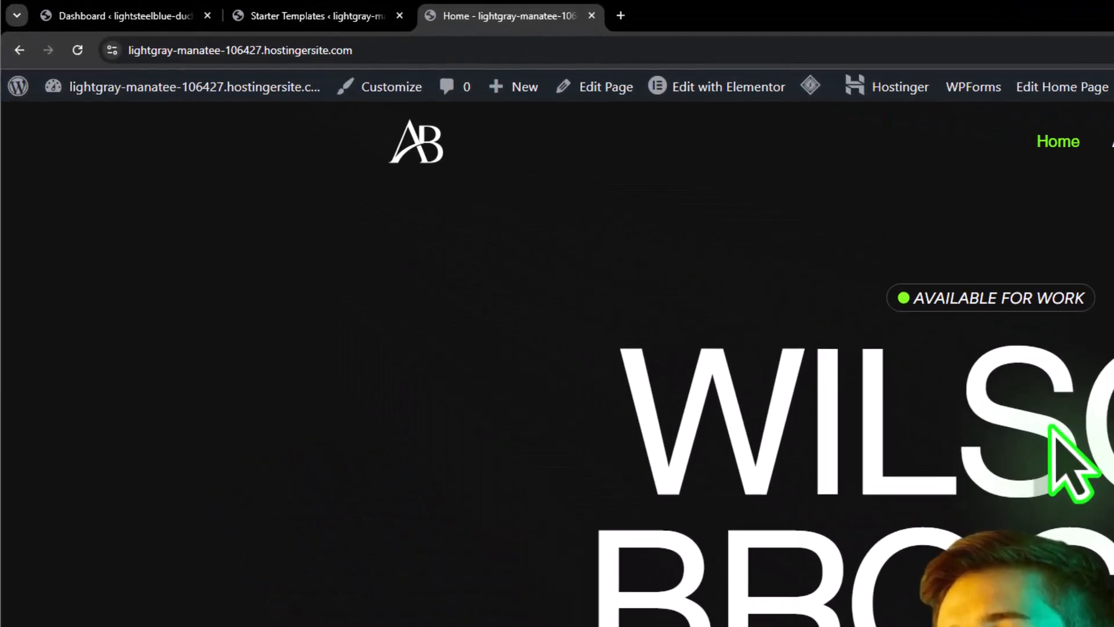
- Open the homepage in the Elementor editor and select the large name heading in the Hero Section
{"action": "left_click", "coordinate": [728, 93]}
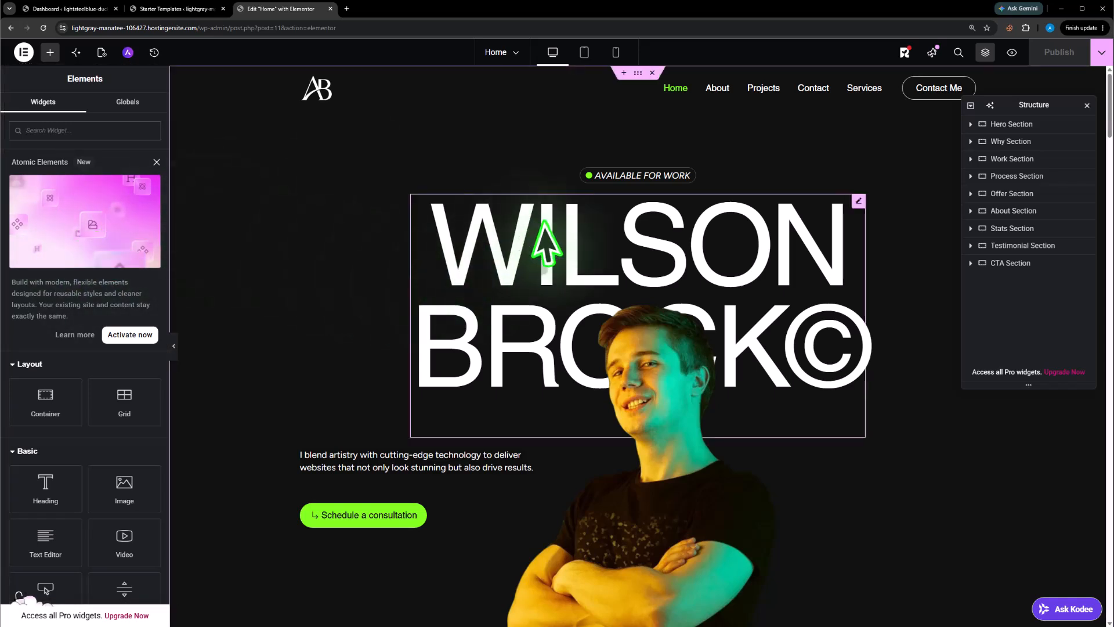
{"action": "left_click", "coordinate": [583, 228]}
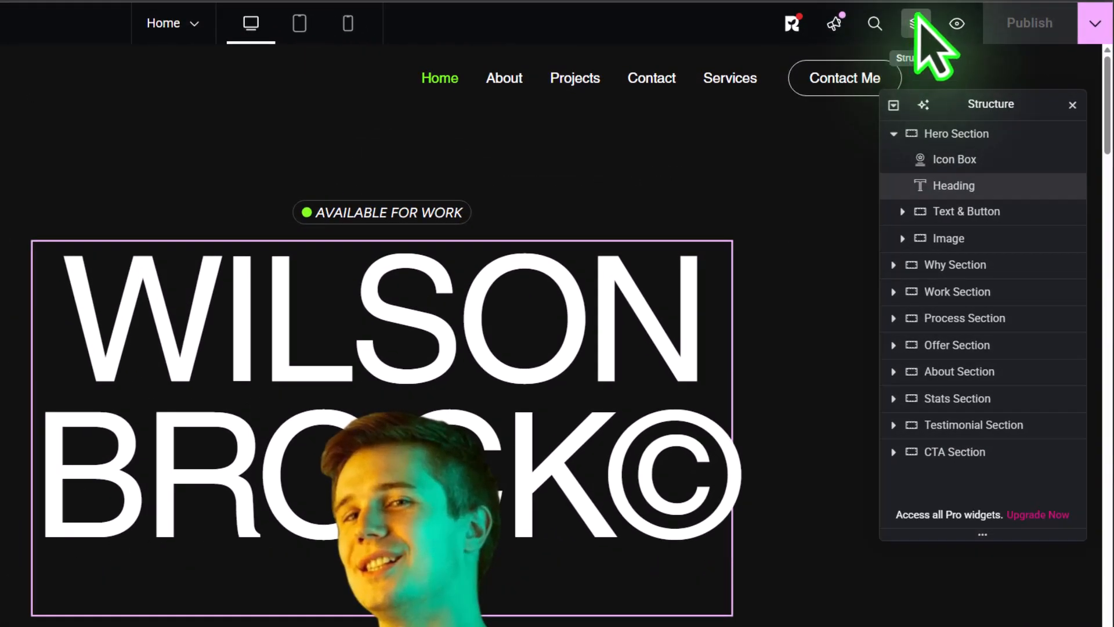
- Examine how the page sections match the structure outline, selecting the Hero Section and Why Section containers
{"action": "left_click", "coordinate": [918, 21]}
{"action": "left_click", "coordinate": [920, 23]}
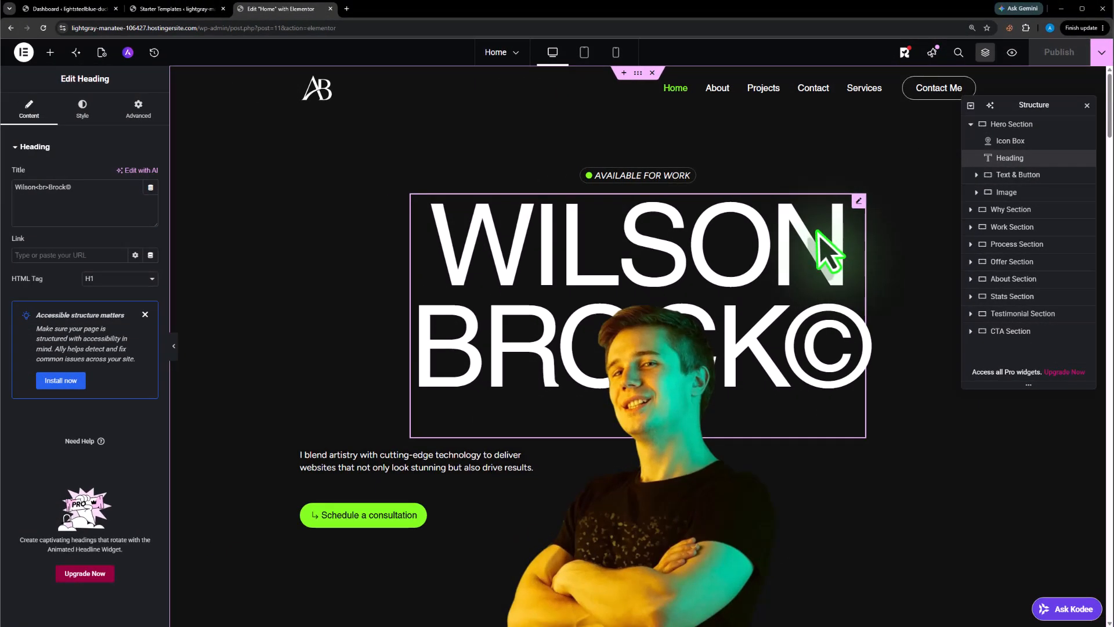
{"action": "scroll", "coordinate": [819, 233], "scroll_direction": "down", "scroll_amount": 10}
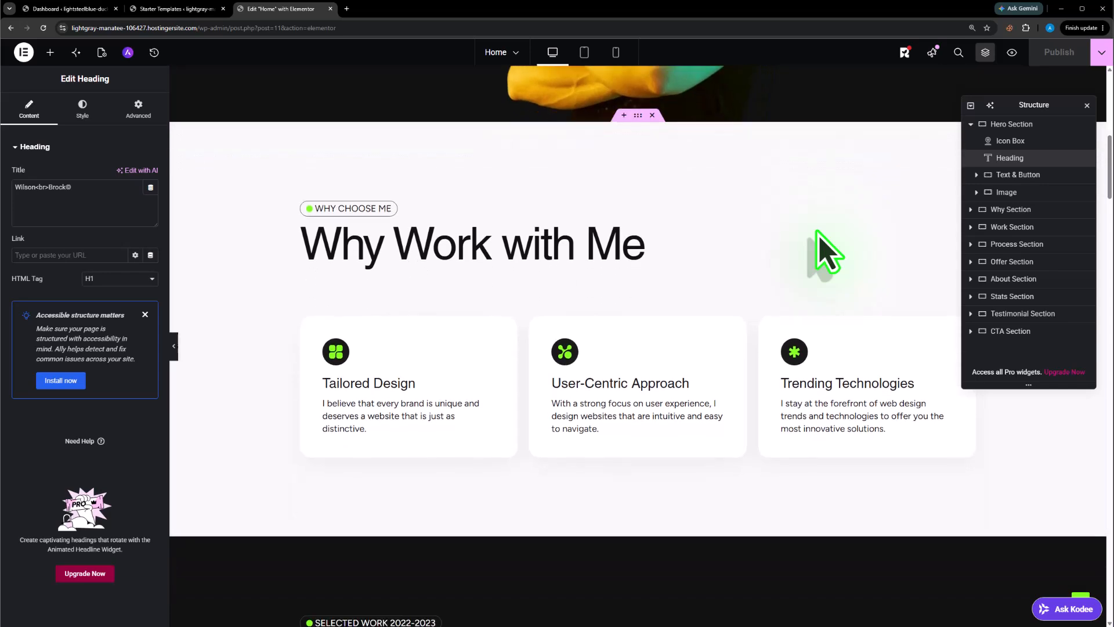
{"action": "scroll", "coordinate": [830, 250], "scroll_direction": "up", "scroll_amount": 10}
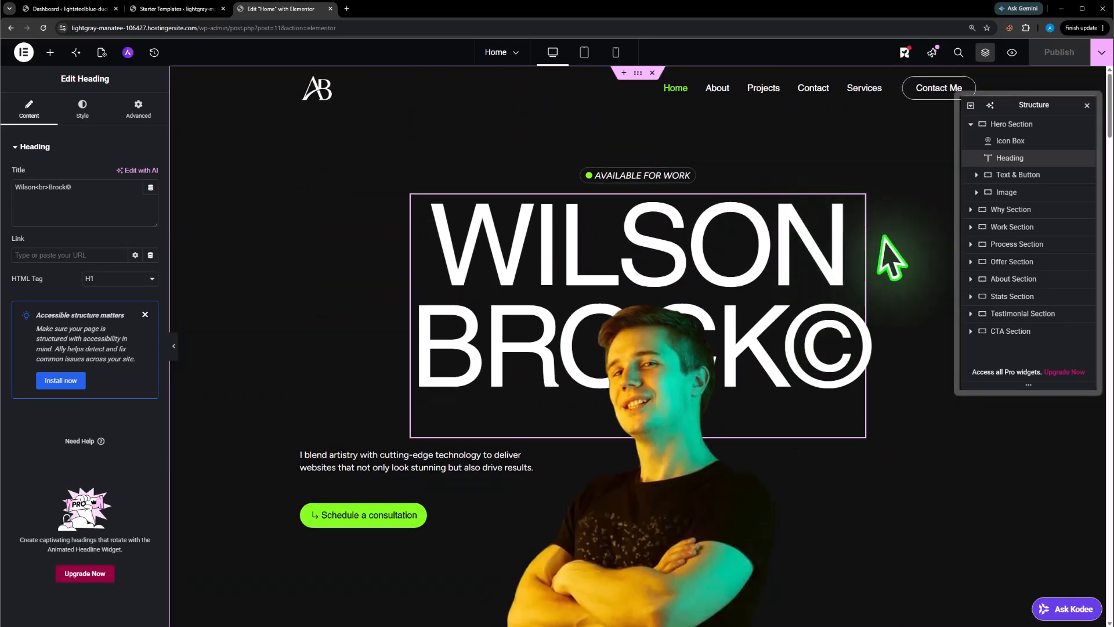
{"action": "left_click", "coordinate": [1010, 124]}
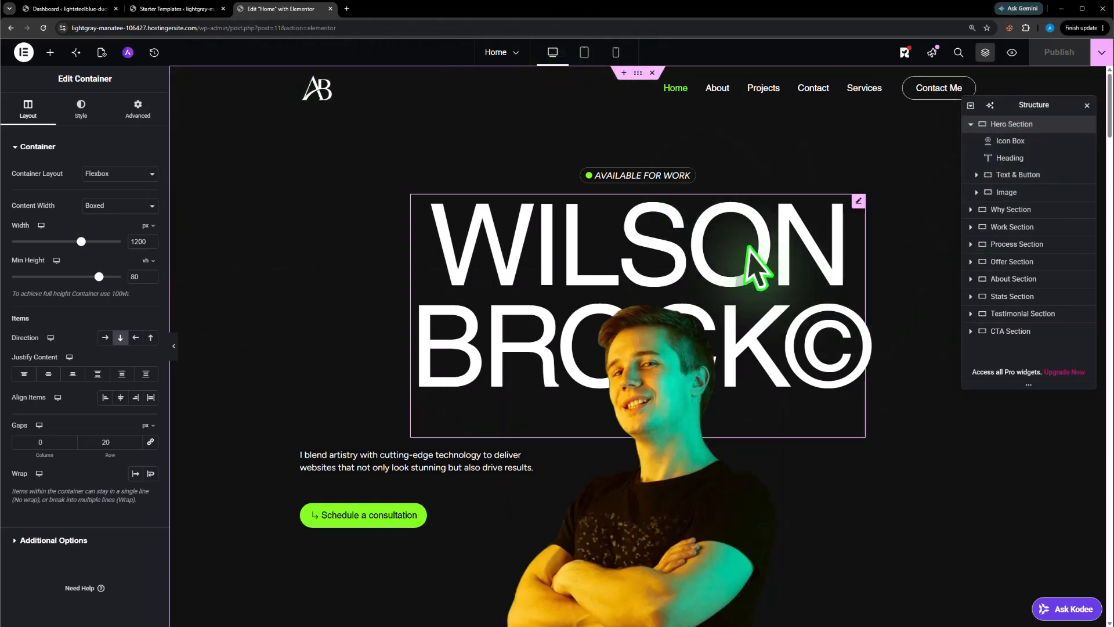
{"action": "scroll", "coordinate": [836, 264], "scroll_direction": "down", "scroll_amount": 3}
{"action": "scroll", "coordinate": [853, 258], "scroll_direction": "down", "scroll_amount": 5}
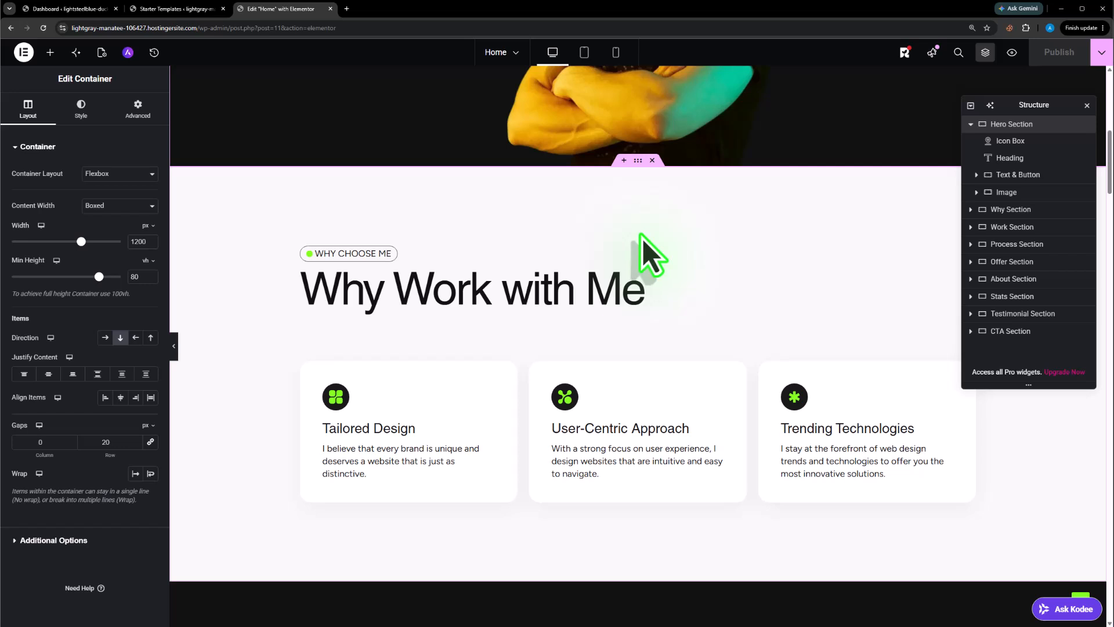
{"action": "left_click", "coordinate": [639, 162]}
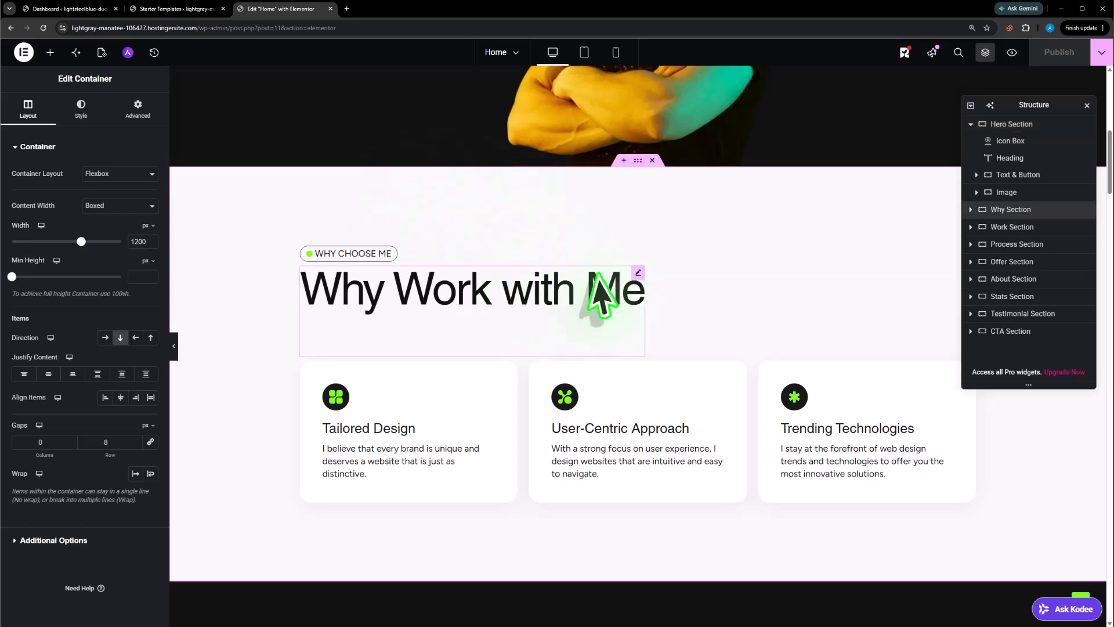
- Replace the hero heading's title with the site owner's first and last name on two lines, ending with ©
{"action": "scroll", "coordinate": [858, 177], "scroll_direction": "up", "scroll_amount": 8}
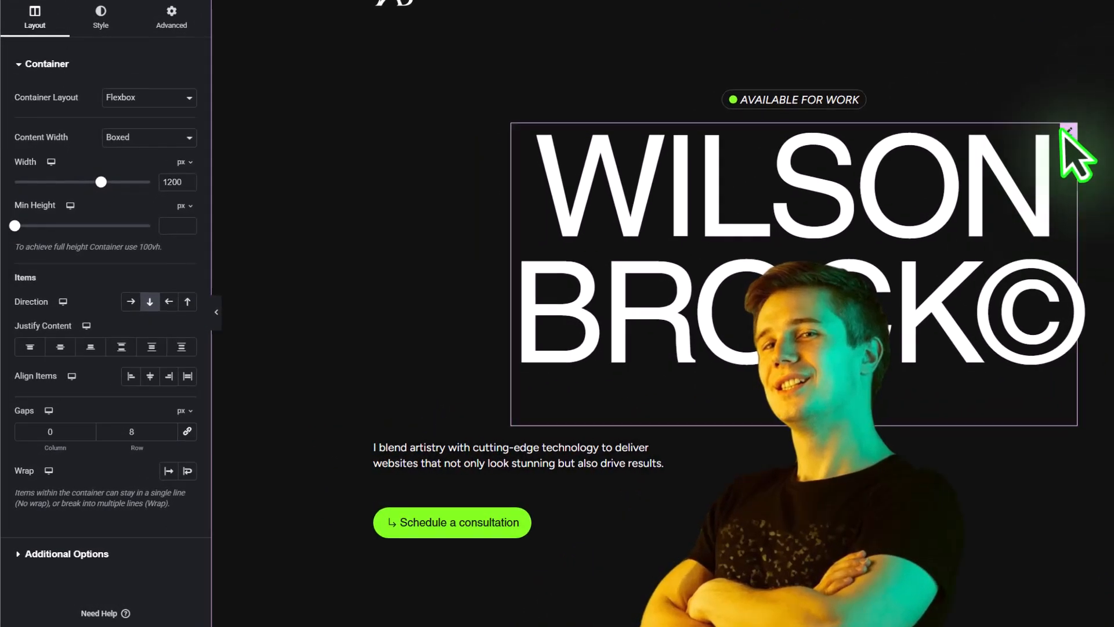
{"action": "left_click", "coordinate": [1068, 130]}
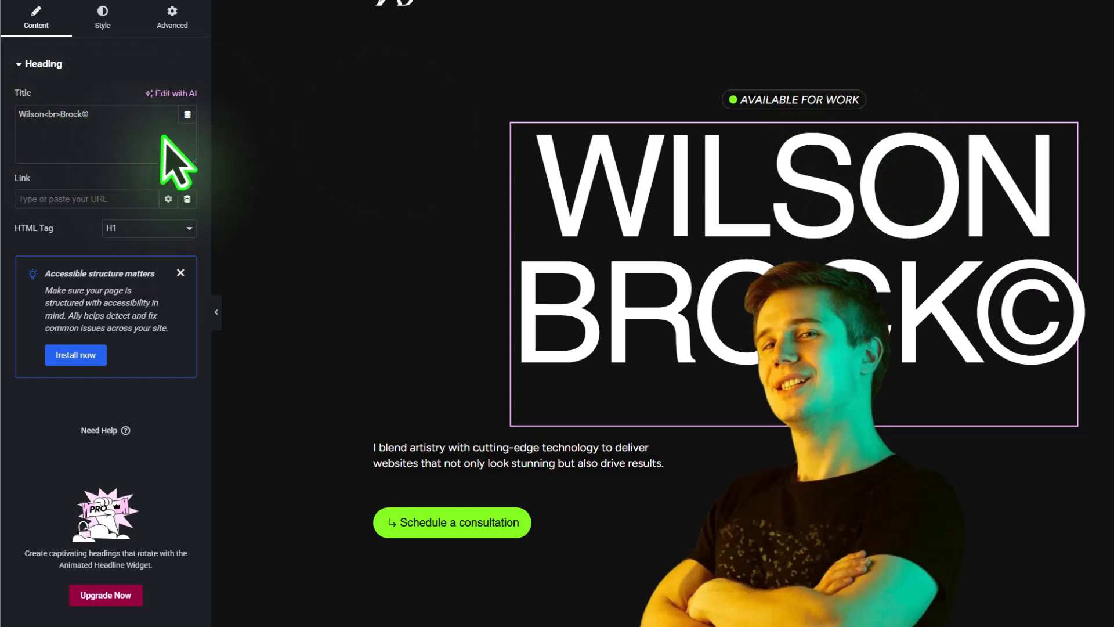
{"action": "left_click_drag", "start_coordinate": [210, 139], "coordinate": [255, 147]}
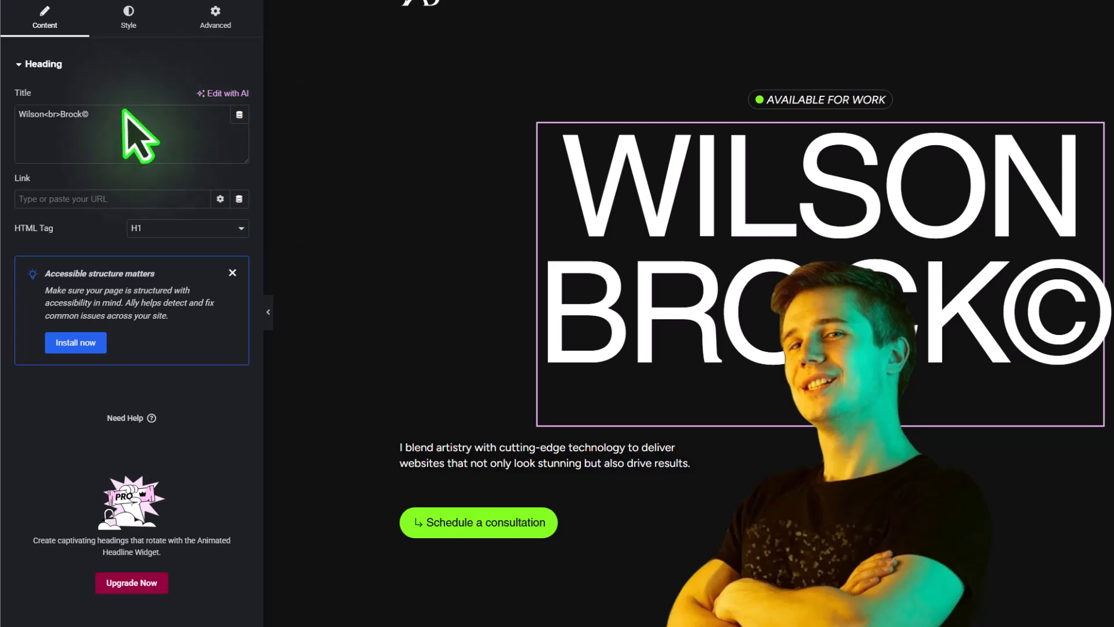
{"action": "left_click_drag", "start_coordinate": [112, 114], "coordinate": [12, 114]}
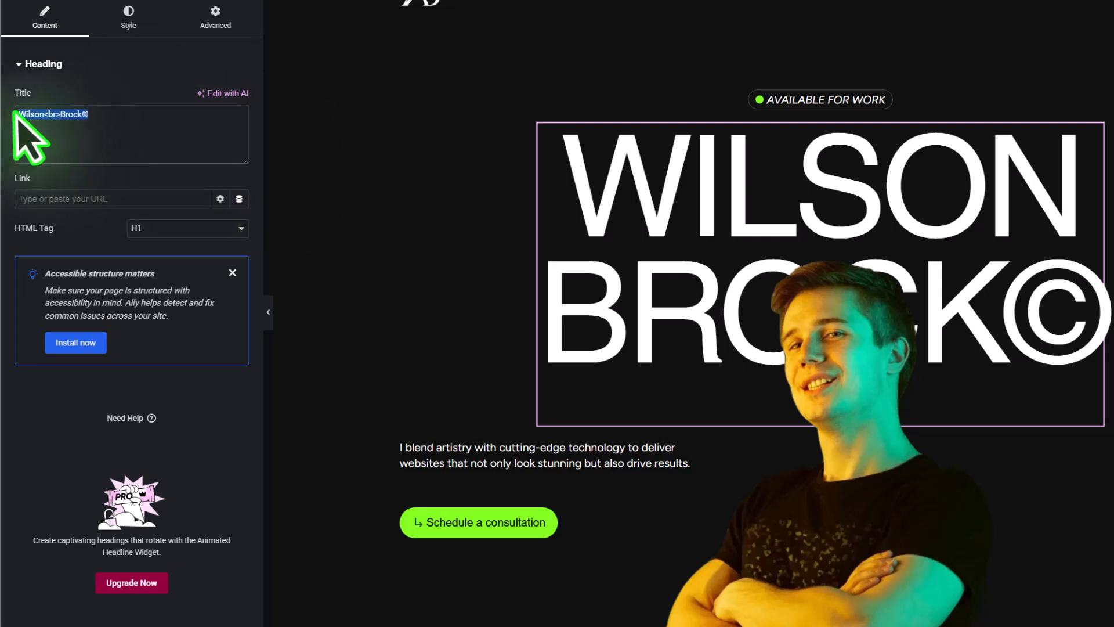
{"action": "right_click", "coordinate": [46, 112]}
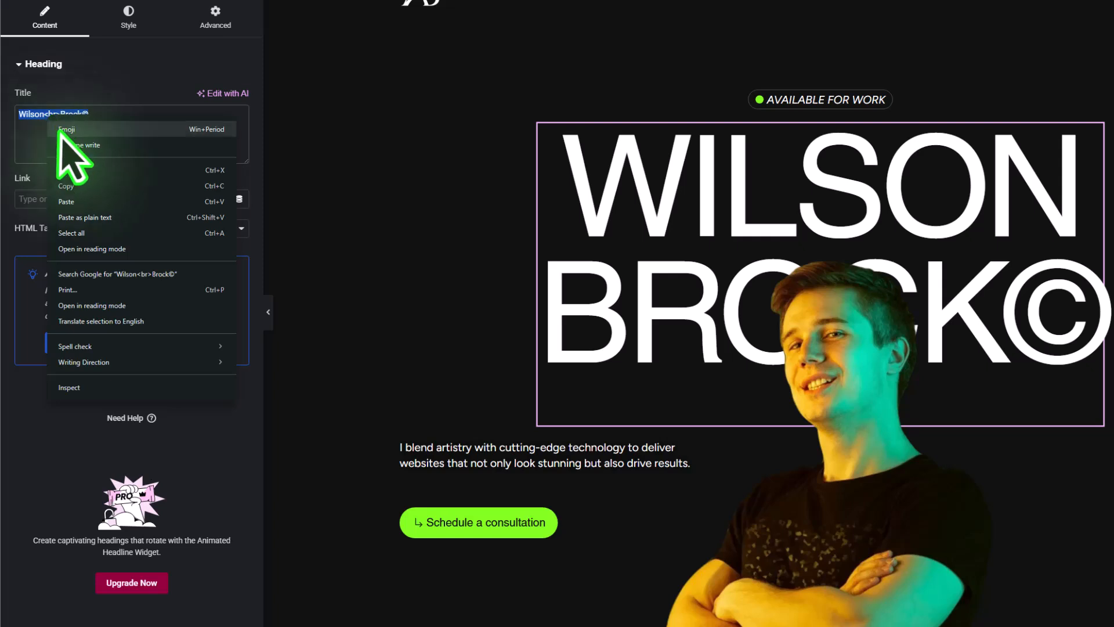
{"action": "left_click", "coordinate": [82, 202]}
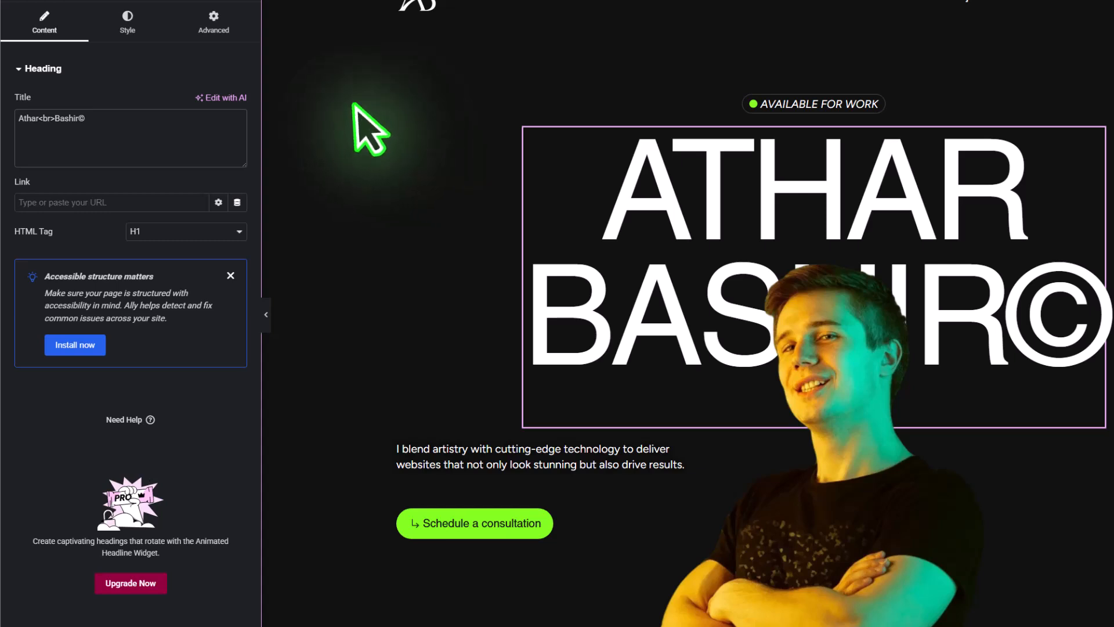
- Try the left, right and justified alignments on the hero heading and return it to center alignment
{"action": "left_click", "coordinate": [135, 41]}
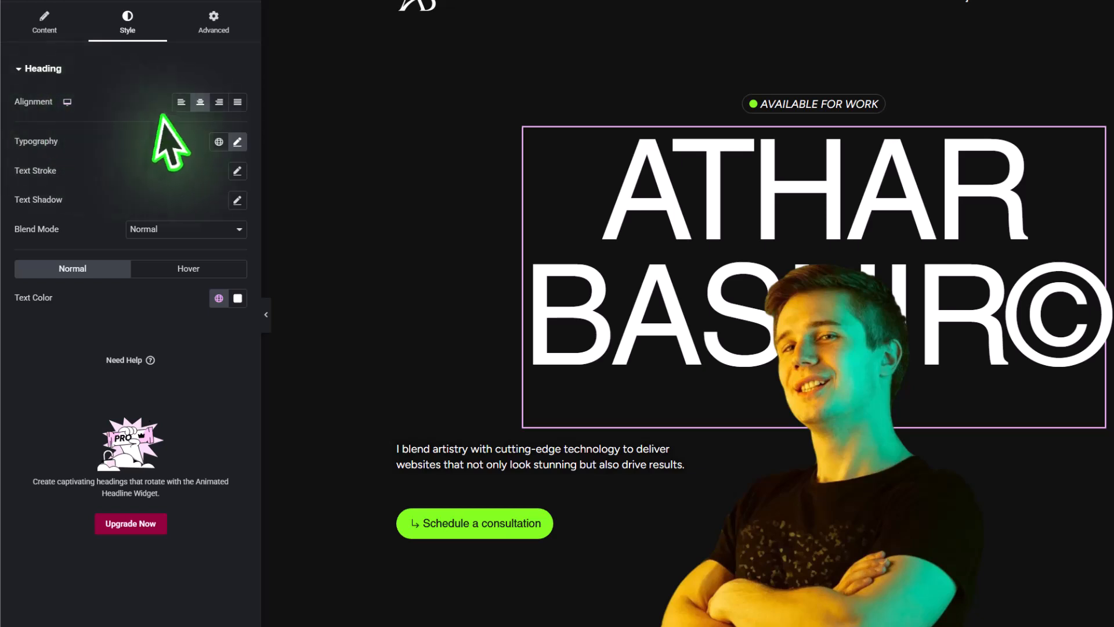
{"action": "left_click", "coordinate": [182, 103]}
{"action": "left_click", "coordinate": [220, 103]}
{"action": "left_click", "coordinate": [238, 103]}
{"action": "left_click", "coordinate": [201, 103]}
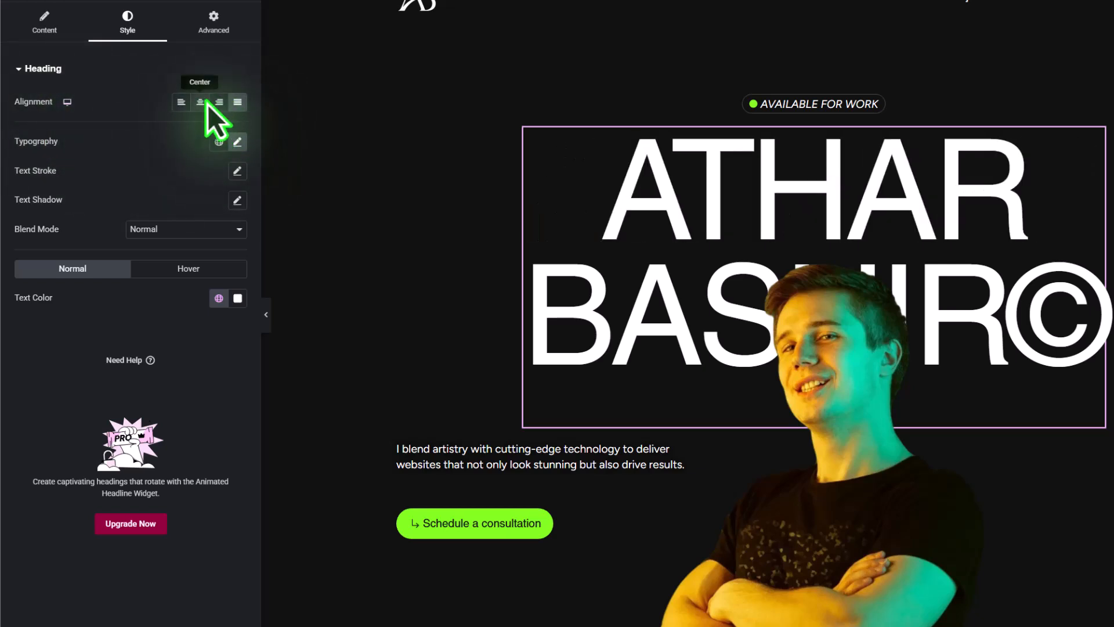
{"action": "left_click", "coordinate": [239, 141]}
{"action": "left_click", "coordinate": [239, 143]}
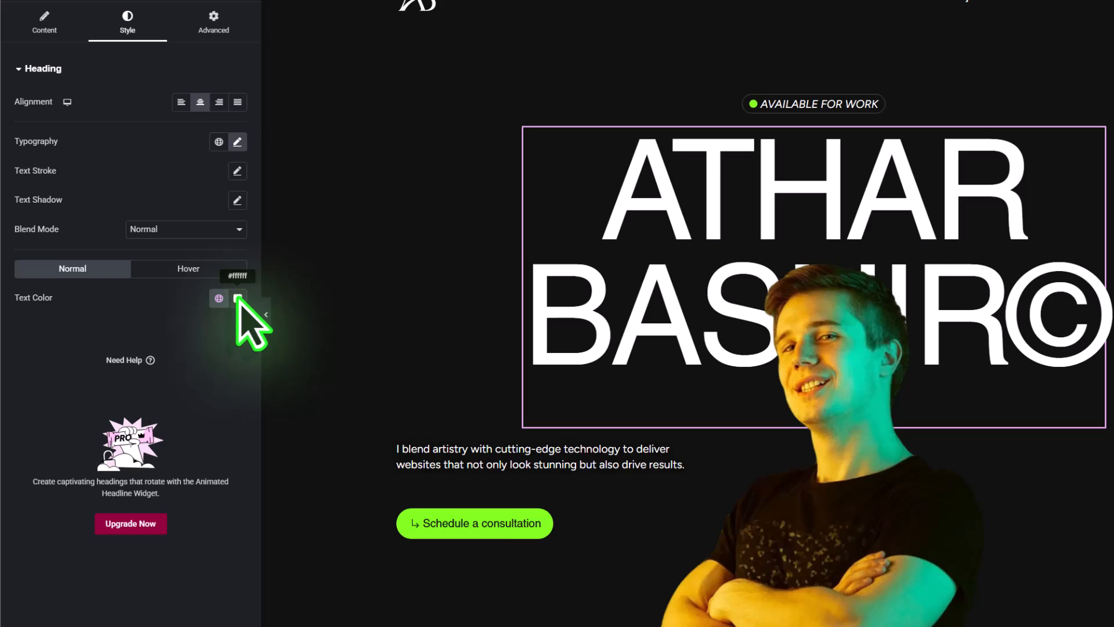
- Set the hero heading's normal text color to a custom white
{"action": "left_click", "coordinate": [238, 299]}
{"action": "left_click_drag", "start_coordinate": [242, 387], "coordinate": [127, 325]}
{"action": "left_click", "coordinate": [111, 300]}
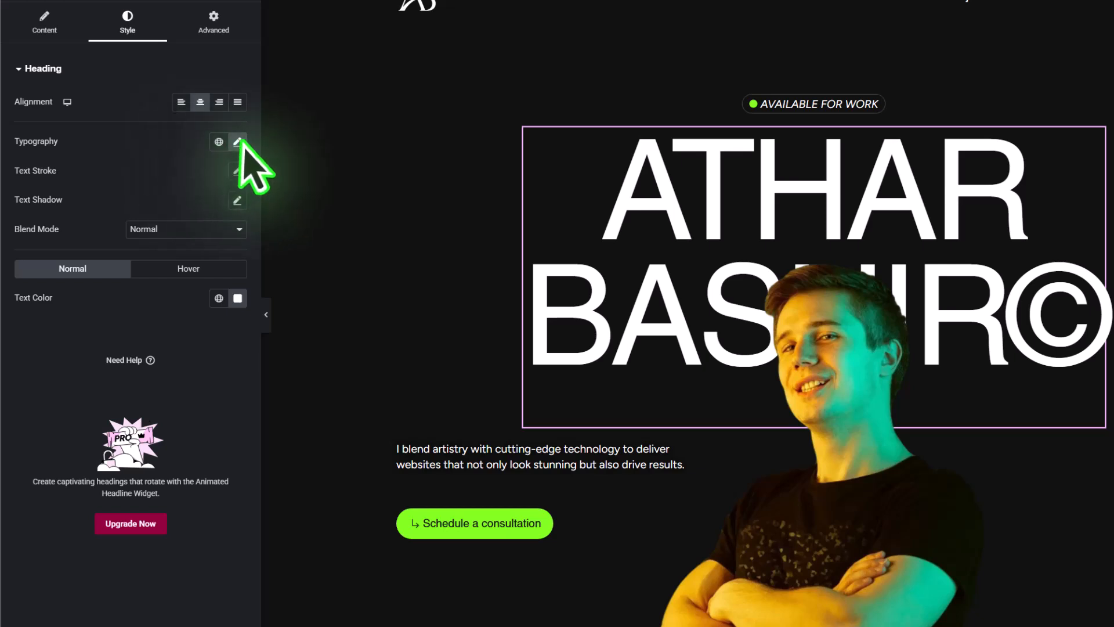
- Set the hero heading's typography to Times New Roman, size 182 px, weight 900 (Black)
{"action": "left_click", "coordinate": [237, 141]}
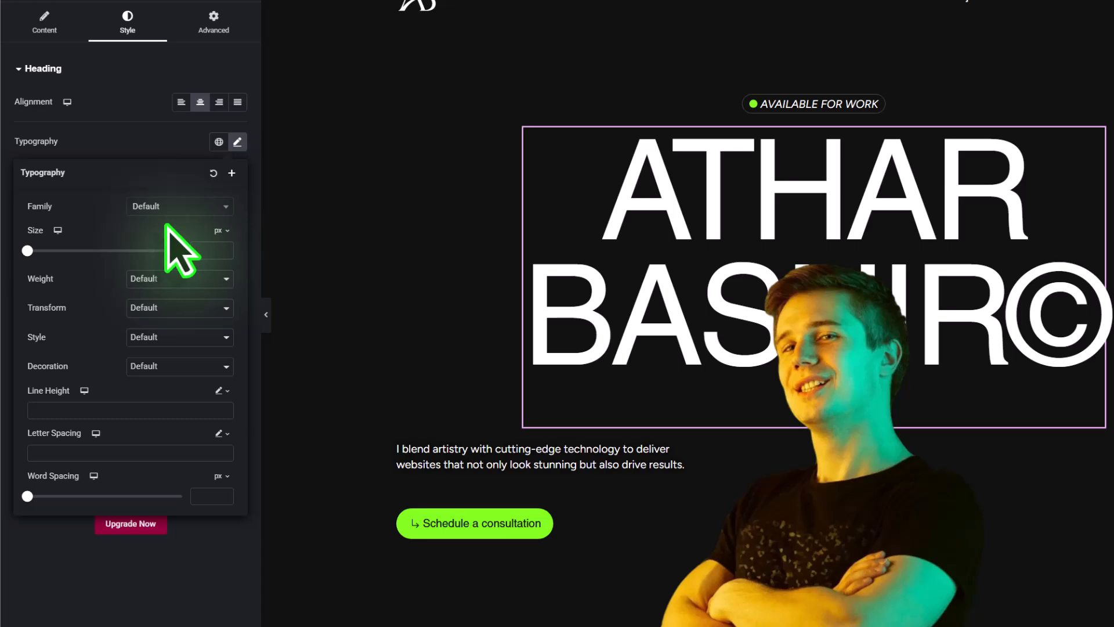
{"action": "left_click", "coordinate": [172, 205]}
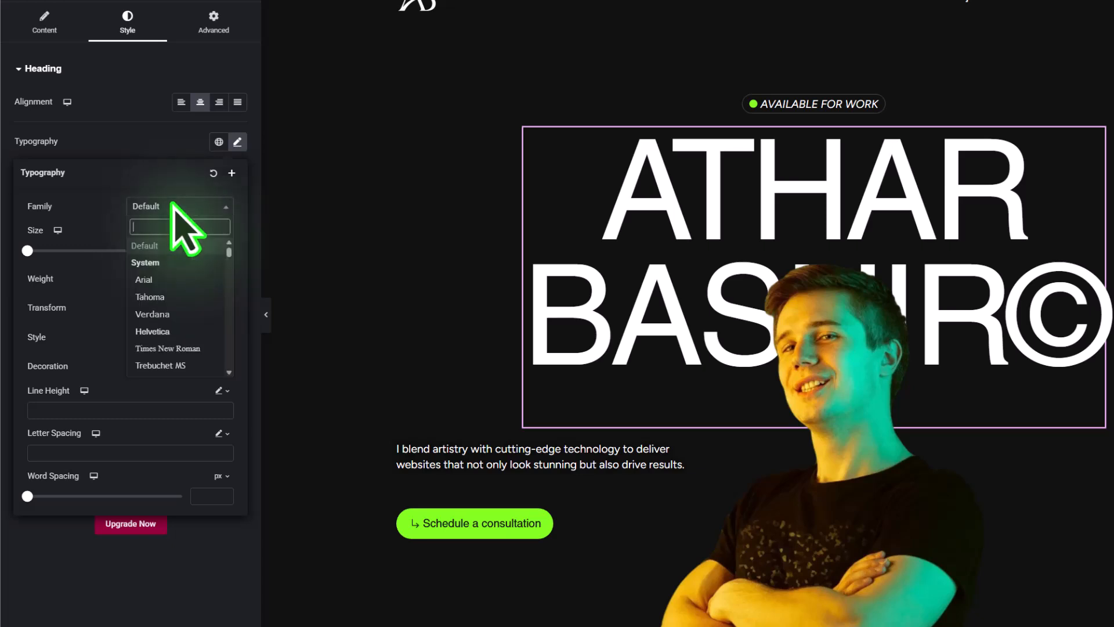
{"action": "left_click", "coordinate": [178, 346]}
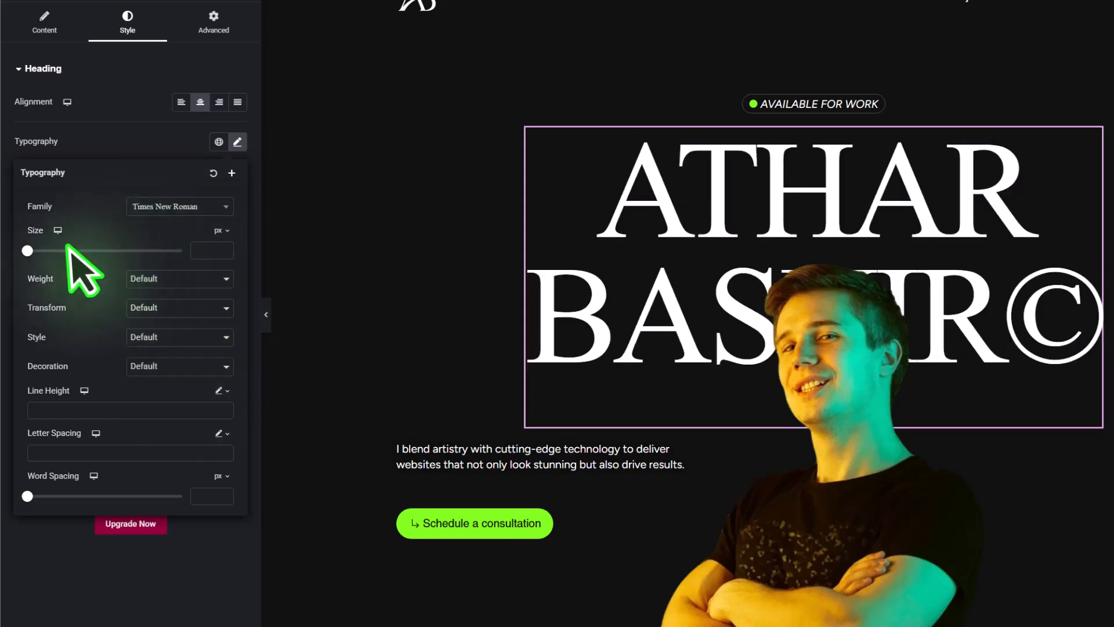
{"action": "left_click_drag", "start_coordinate": [27, 250], "coordinate": [168, 251]}
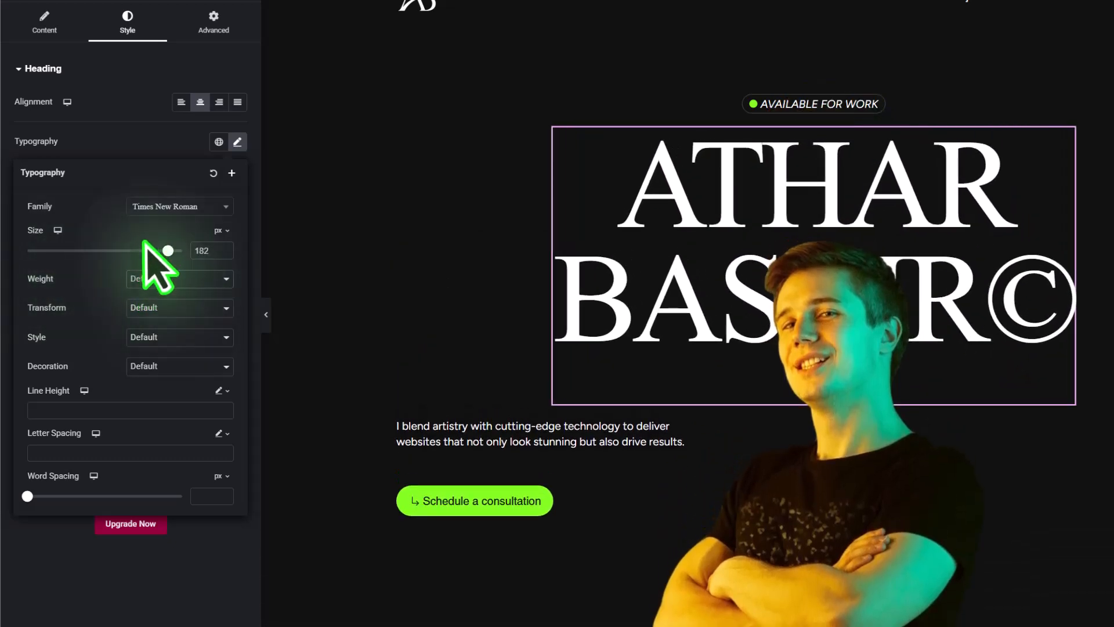
{"action": "left_click", "coordinate": [171, 279]}
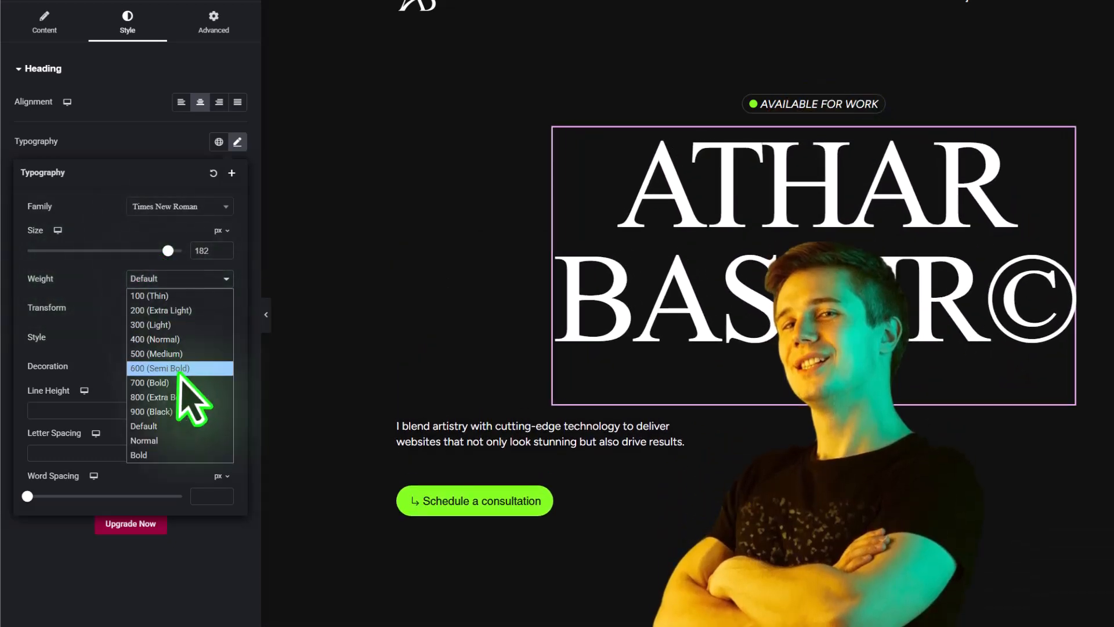
{"action": "left_click", "coordinate": [182, 409]}
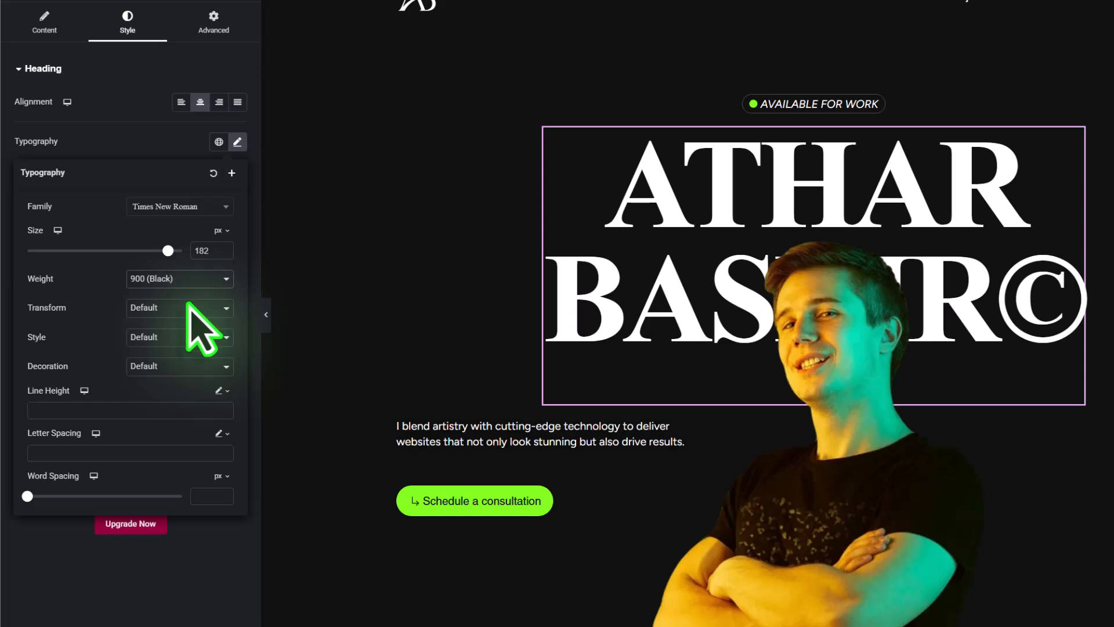
- Give the hero heading's typography a Lowercase transform, Italic style and Underline decoration
{"action": "left_click", "coordinate": [187, 305]}
{"action": "left_click", "coordinate": [184, 336]}
{"action": "left_click", "coordinate": [187, 305]}
{"action": "left_click", "coordinate": [185, 350]}
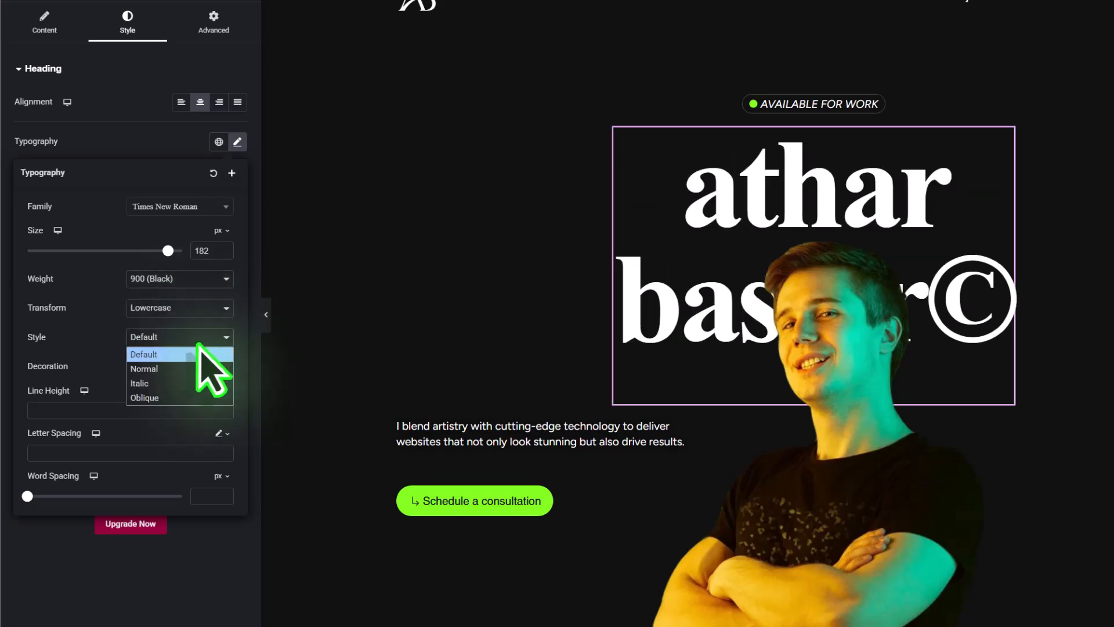
{"action": "left_click", "coordinate": [197, 383]}
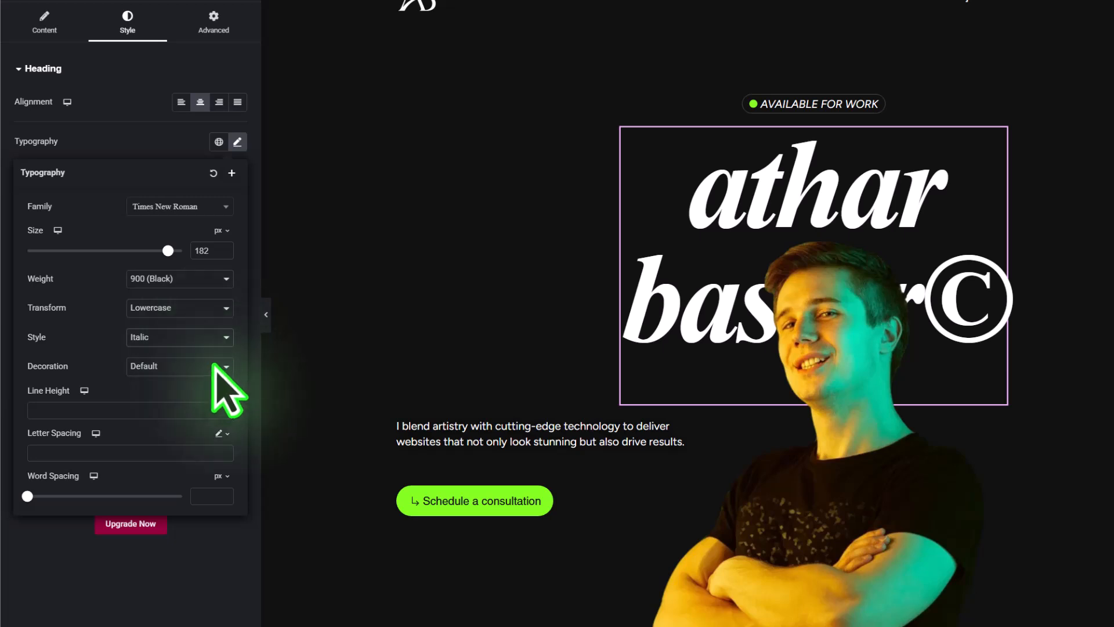
{"action": "left_click", "coordinate": [210, 365]}
{"action": "left_click", "coordinate": [202, 392]}
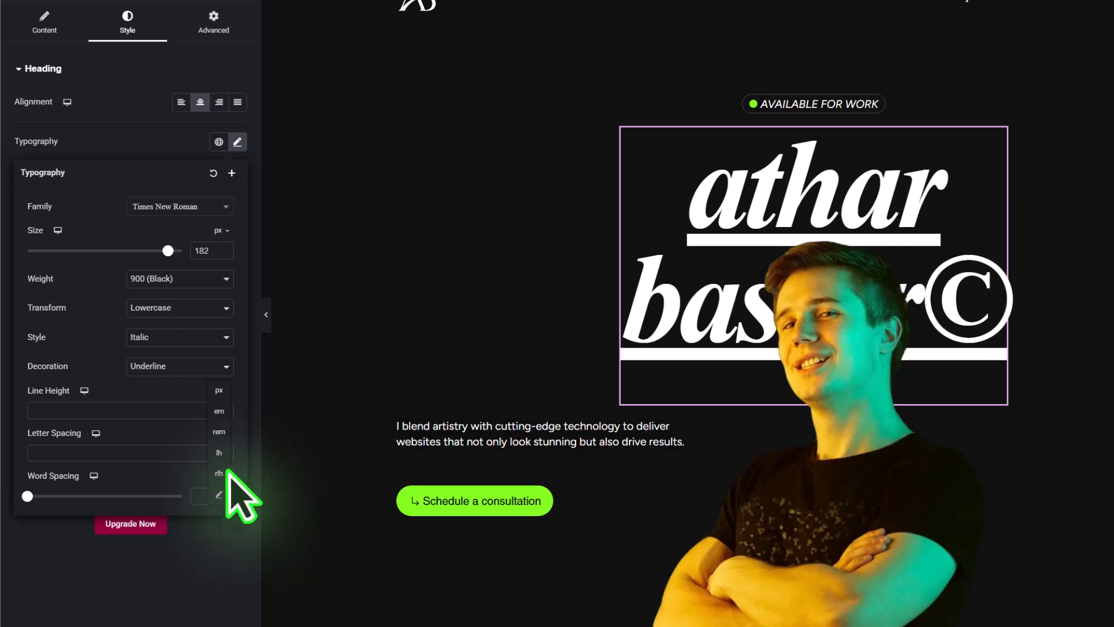
- Set the hero heading's line height to 100 px, letter spacing to 10 px and word spacing to 24 px
{"action": "left_click", "coordinate": [219, 390]}
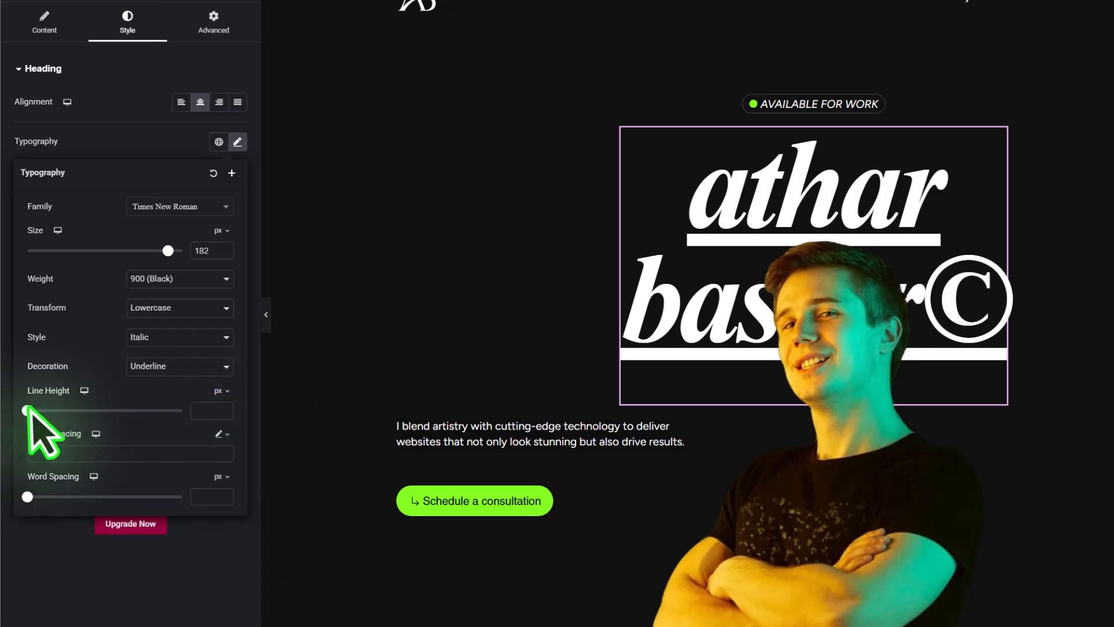
{"action": "left_click_drag", "start_coordinate": [28, 410], "coordinate": [182, 410]}
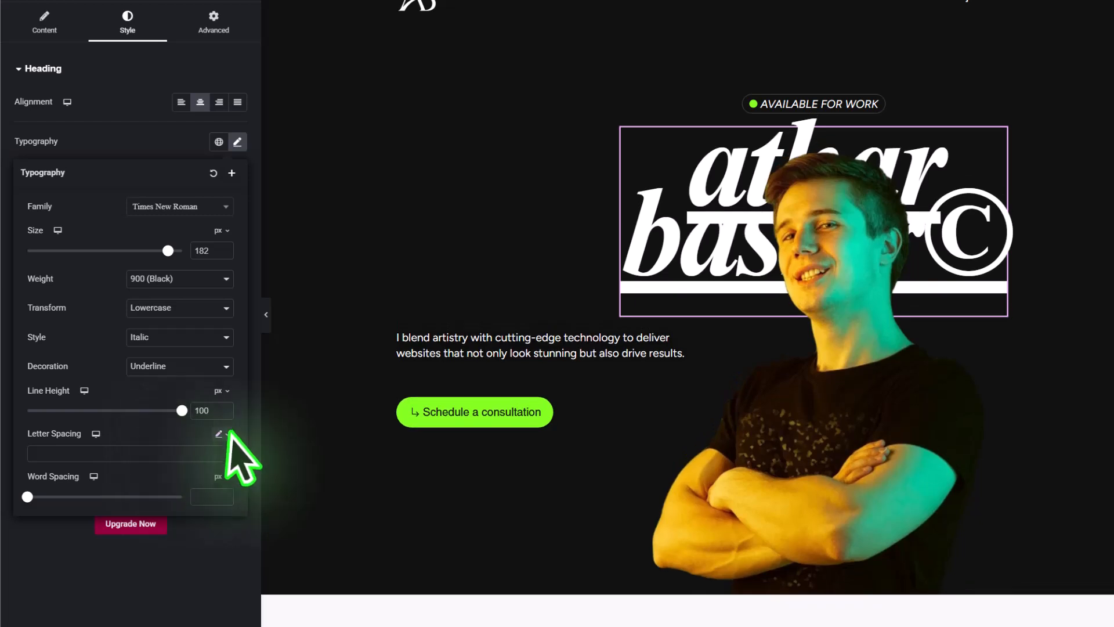
{"action": "mouse_move", "coordinate": [228, 430]}
{"action": "left_click_drag", "start_coordinate": [27, 453], "coordinate": [193, 460]}
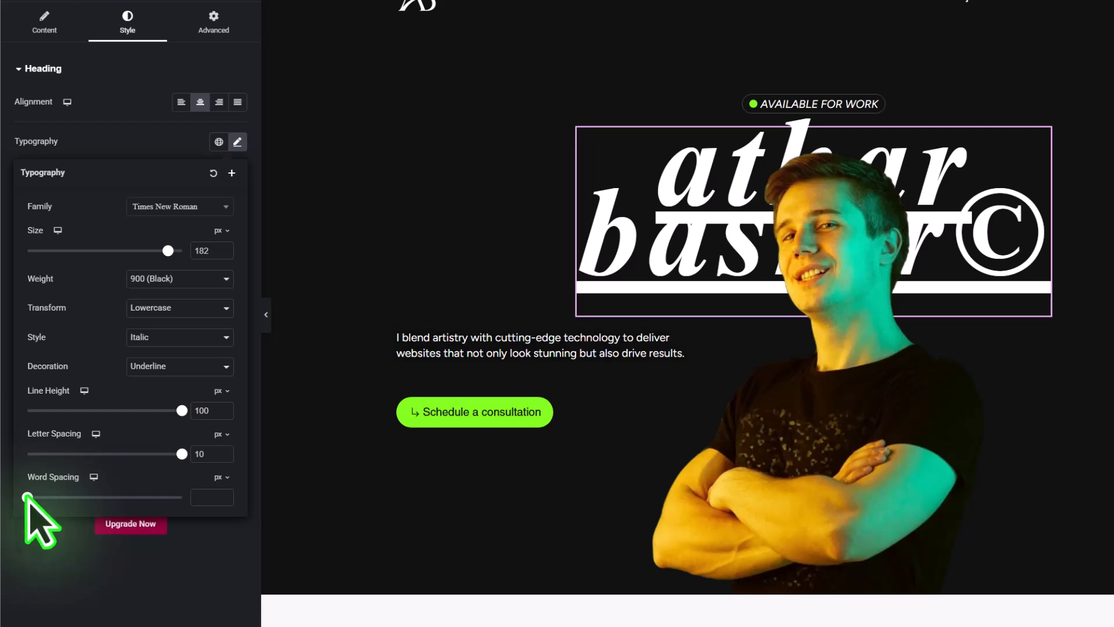
{"action": "left_click_drag", "start_coordinate": [27, 497], "coordinate": [53, 495]}
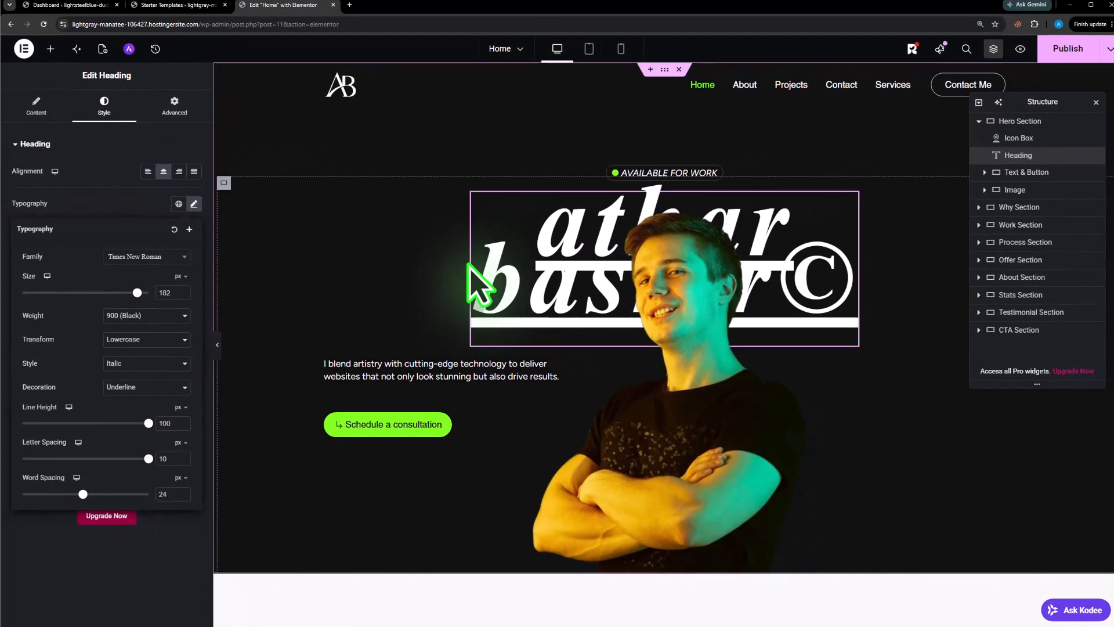
- Examine the style and typography settings of the "Why Work with Me" heading in the Why Section
{"action": "scroll", "coordinate": [590, 232], "scroll_direction": "down", "scroll_amount": 5}
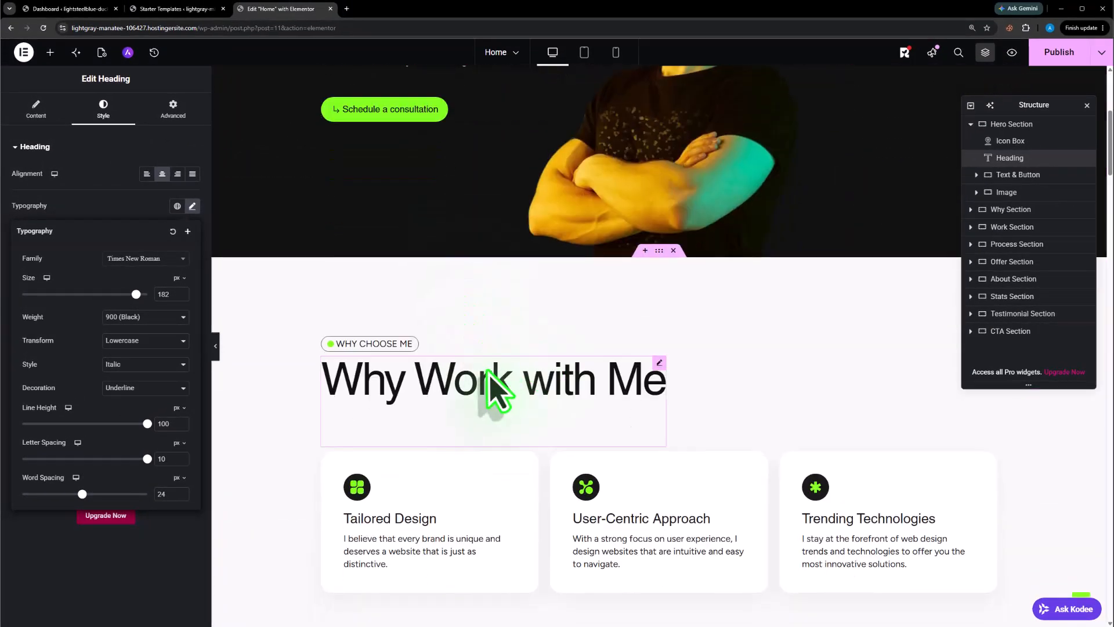
{"action": "left_click", "coordinate": [492, 387]}
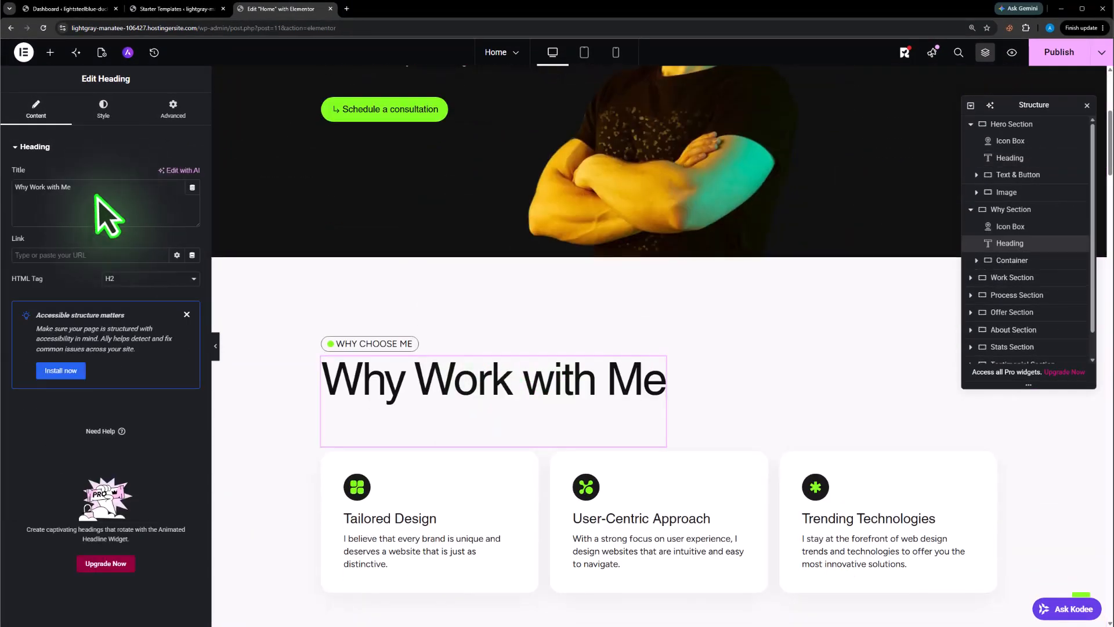
{"action": "left_click", "coordinate": [103, 110]}
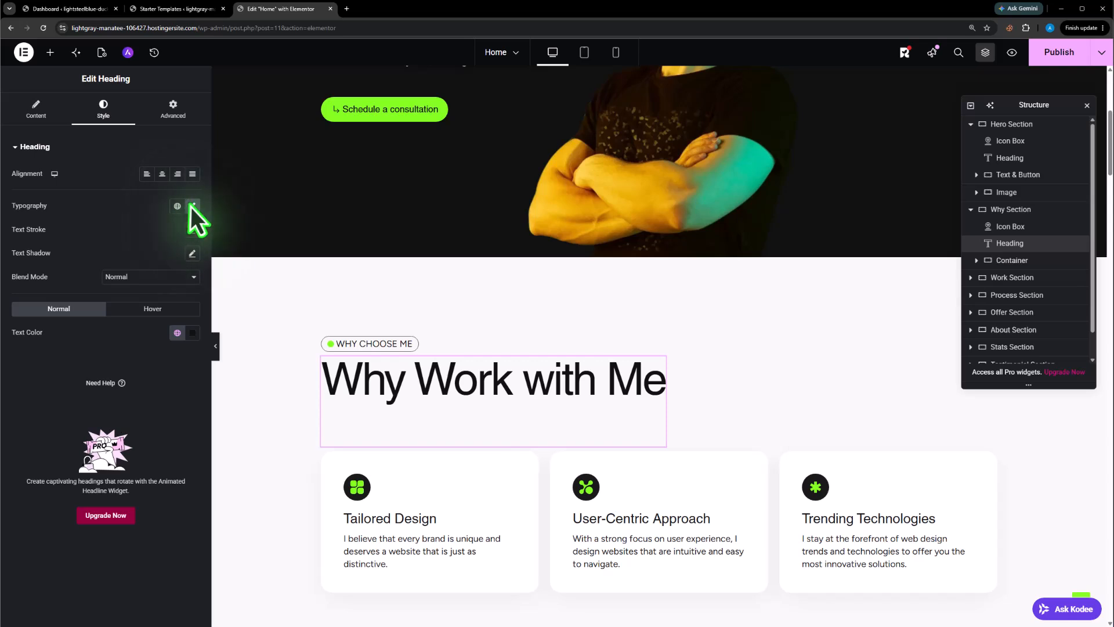
{"action": "left_click", "coordinate": [192, 206]}
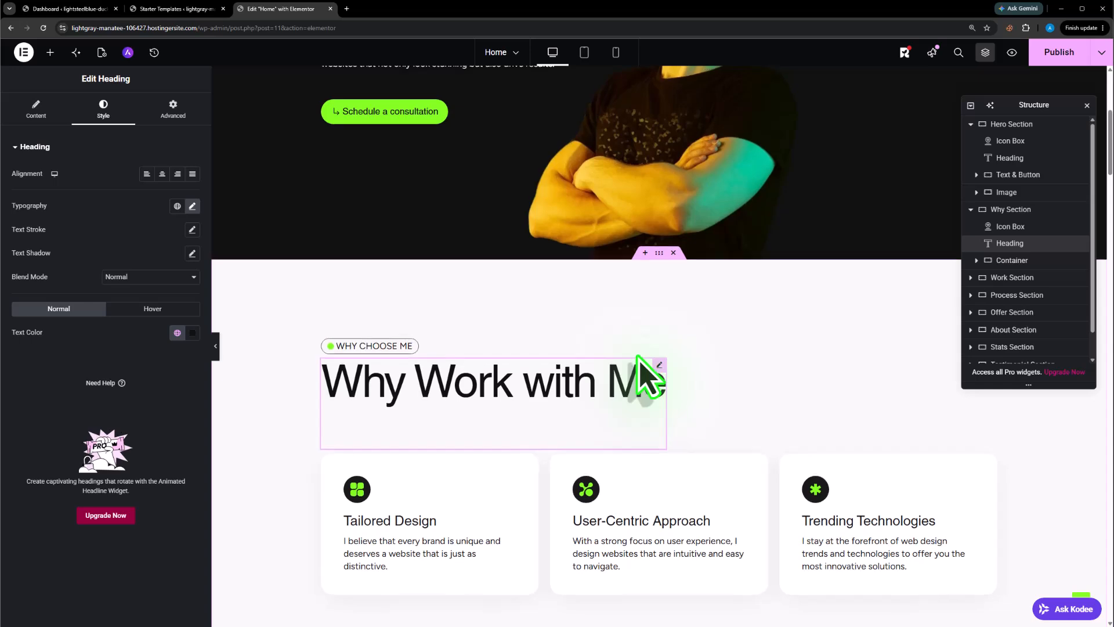
- Select the hero name heading again and reset its custom typography to the defaults
{"action": "scroll", "coordinate": [642, 377], "scroll_direction": "up", "scroll_amount": 5}
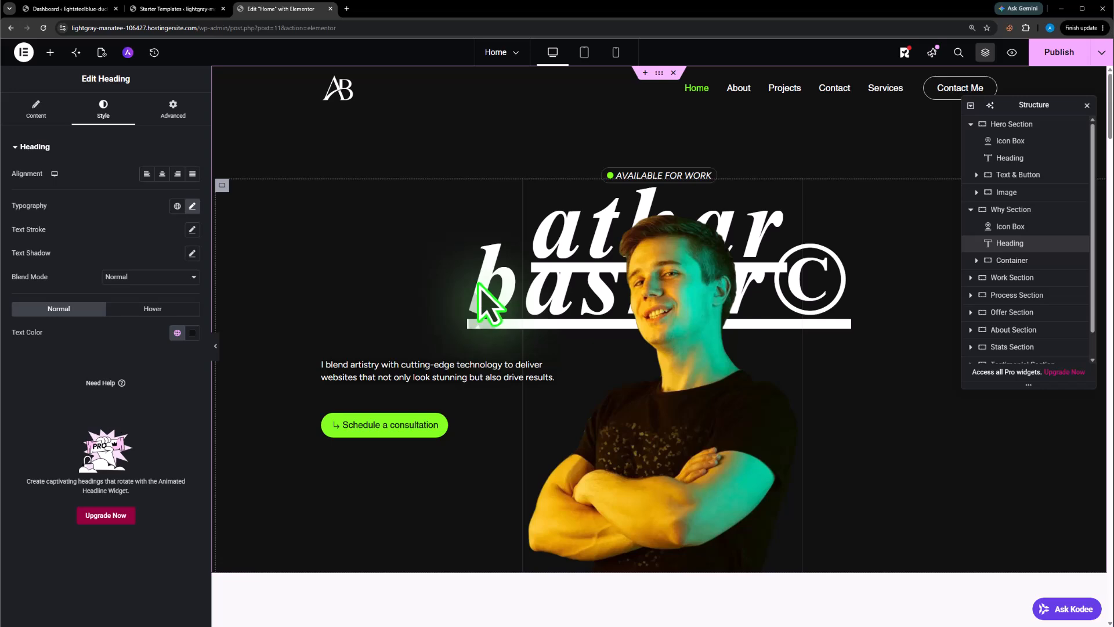
{"action": "left_click", "coordinate": [487, 302]}
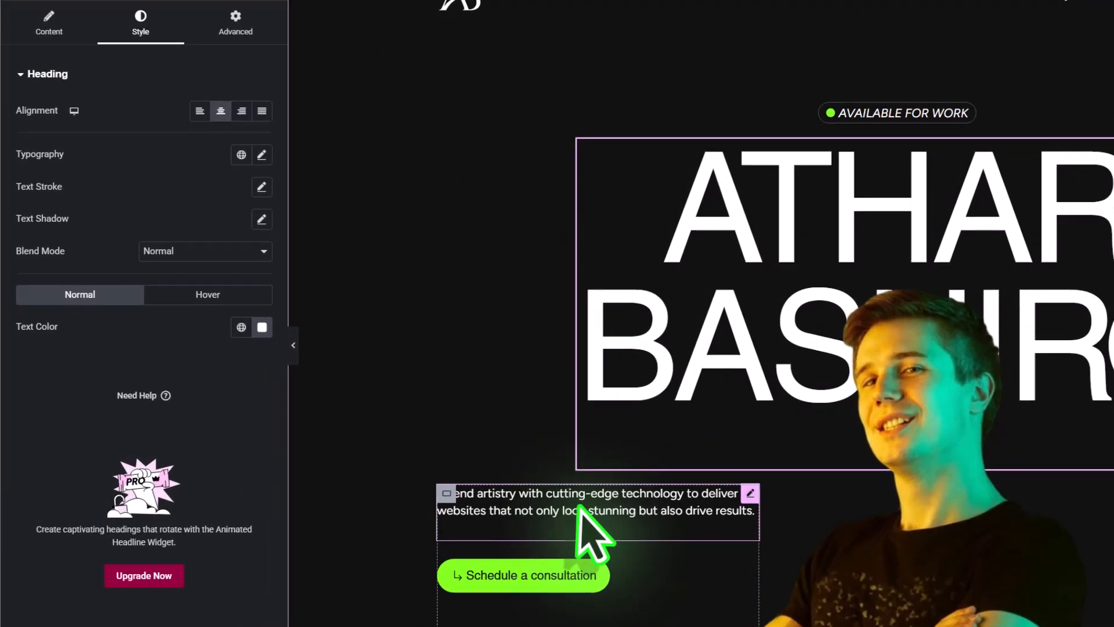
- Replace the hero paragraph with "I blend creativity with professional editing expertise to deliver videos that captivate audiences and drive results."
{"action": "left_click", "coordinate": [421, 463]}
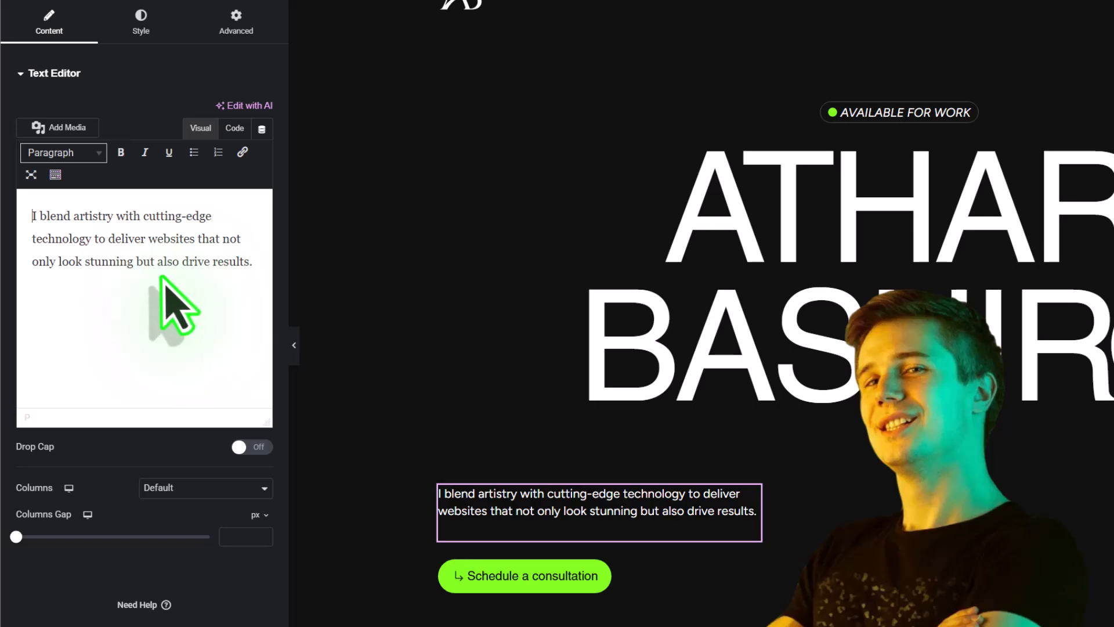
{"action": "key", "text": "ctrl+a"}
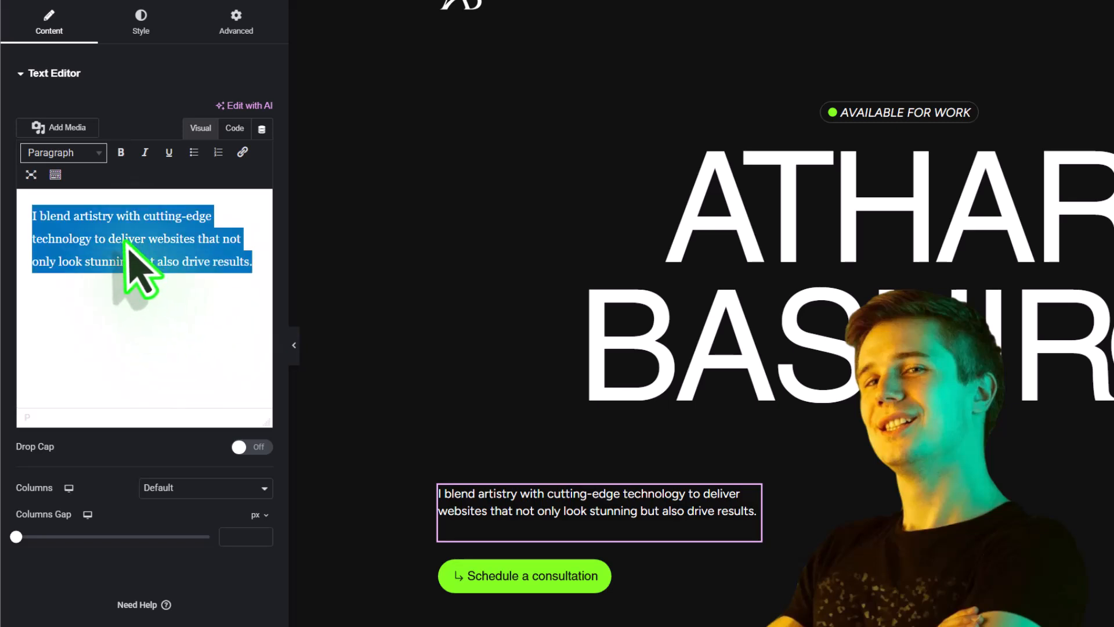
{"action": "right_click", "coordinate": [232, 228]}
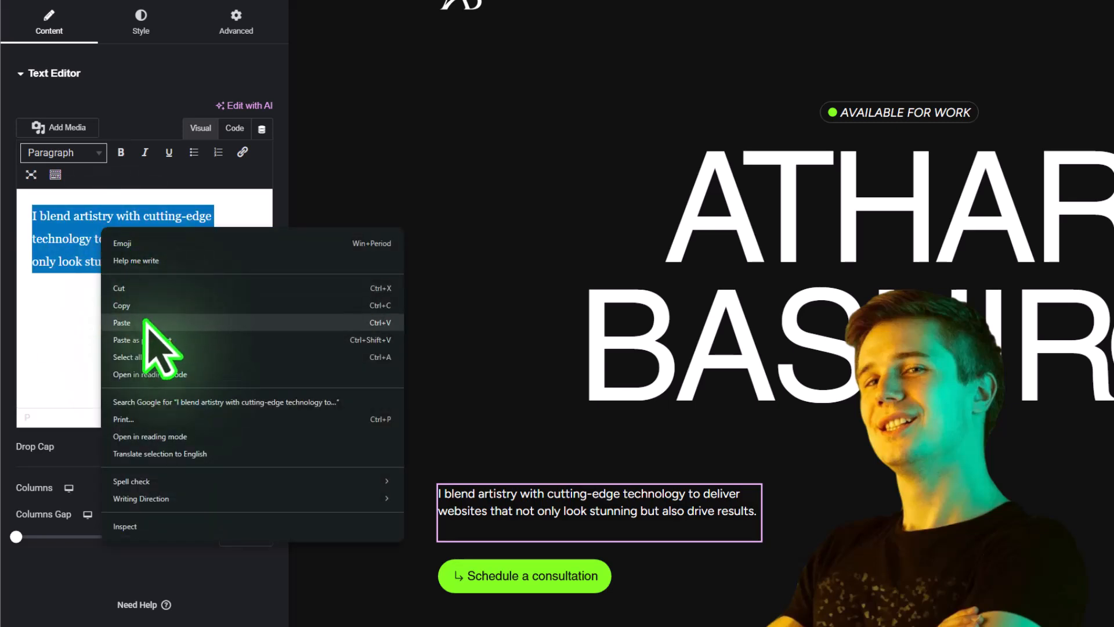
{"action": "left_click", "coordinate": [243, 318]}
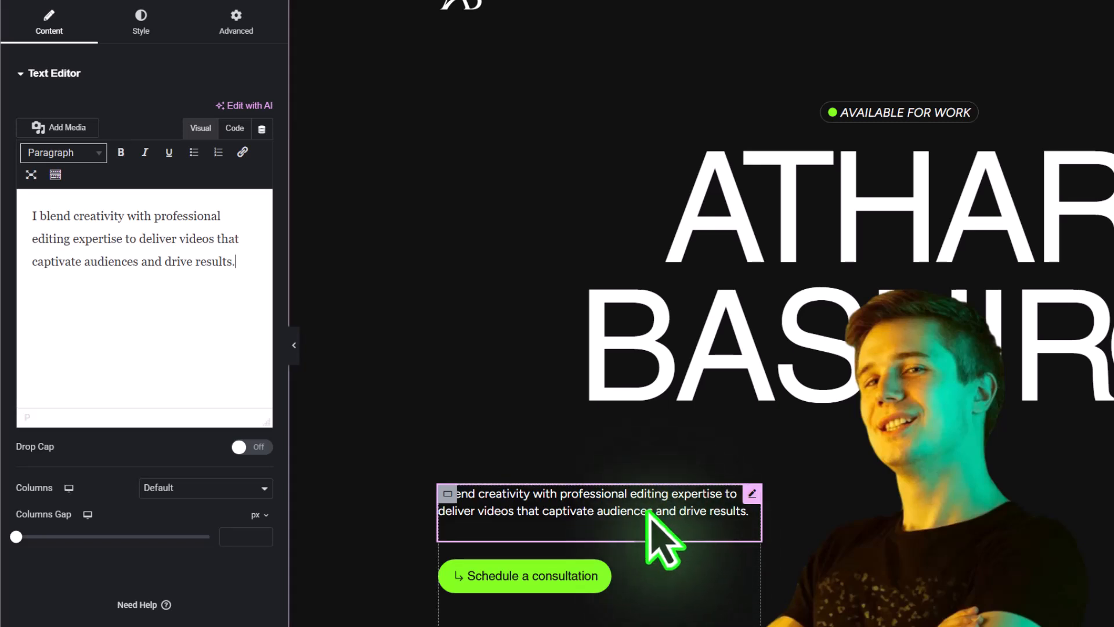
{"action": "left_click", "coordinate": [145, 43]}
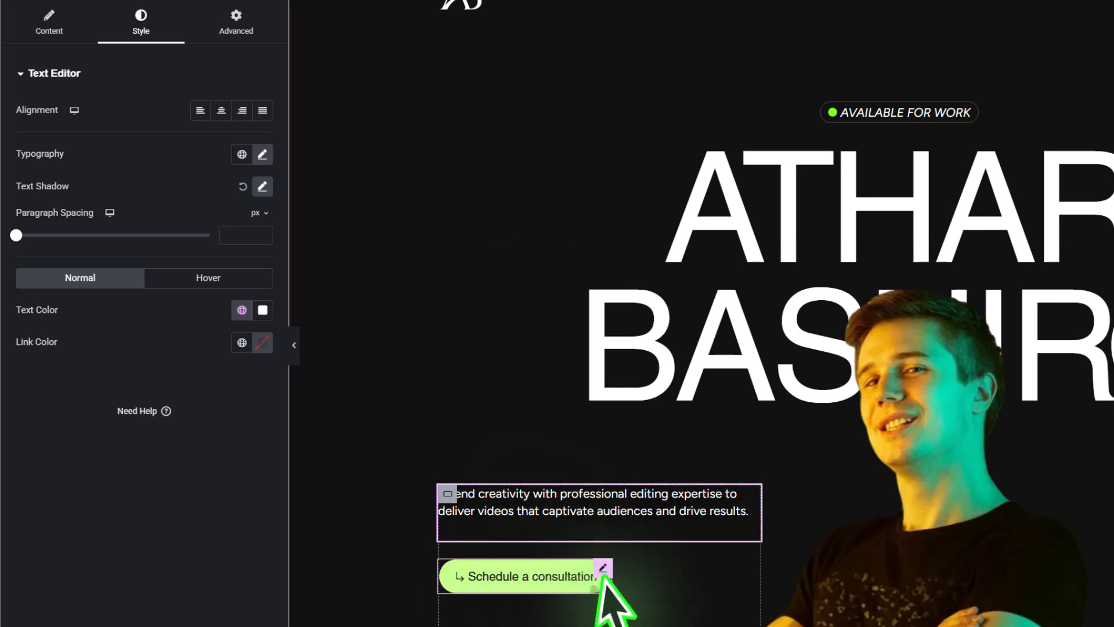
- Change the text of the hero section's "Schedule a consultation" button to "Discuss Your Video Needs"
{"action": "left_click", "coordinate": [601, 573]}
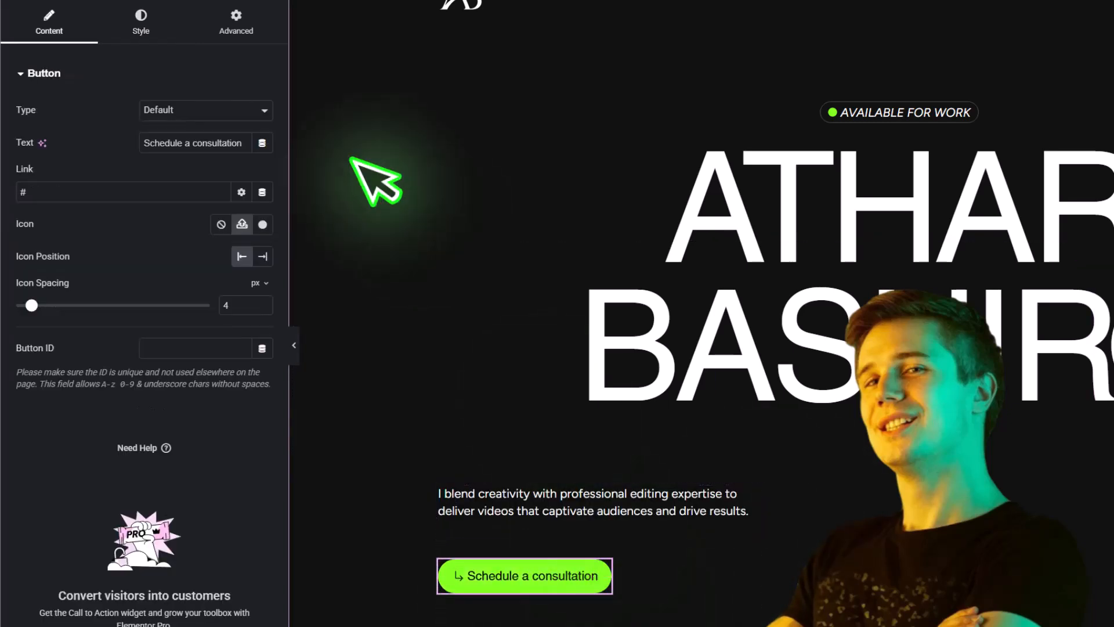
{"action": "left_click", "coordinate": [195, 144]}
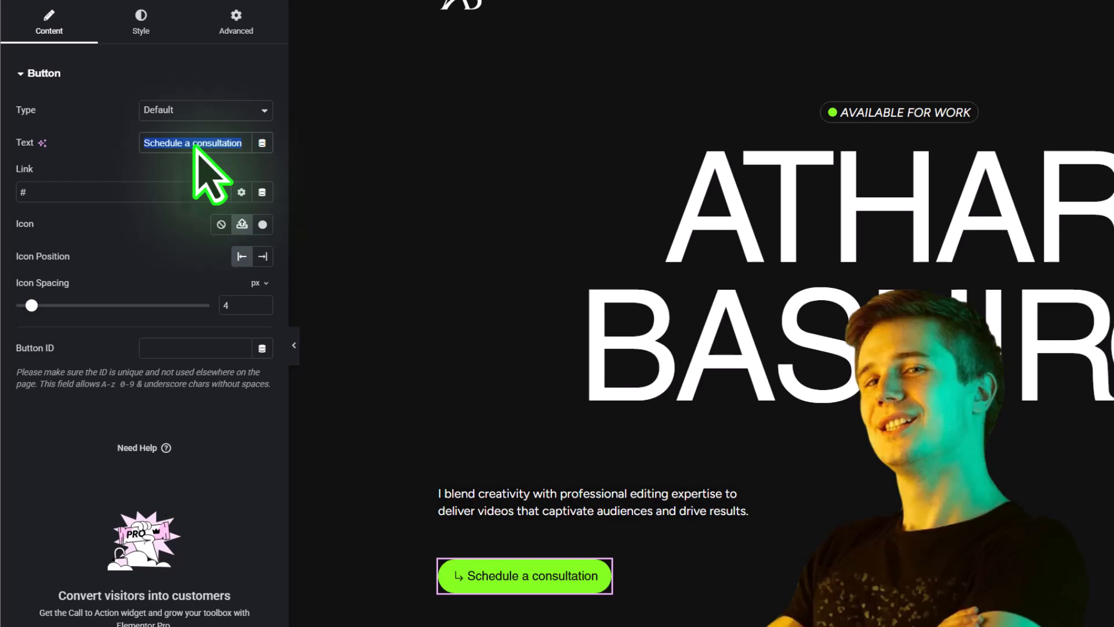
{"action": "right_click", "coordinate": [194, 145]}
{"action": "left_click", "coordinate": [290, 256]}
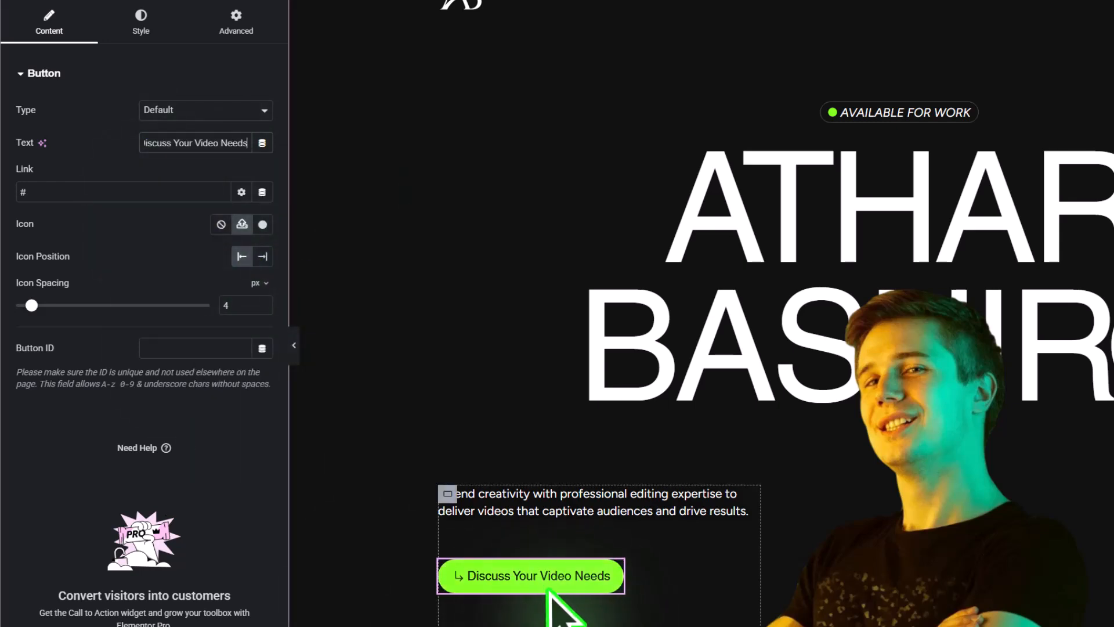
- Examine the hero button's link, icon library, style and typography settings
{"action": "left_click", "coordinate": [69, 173]}
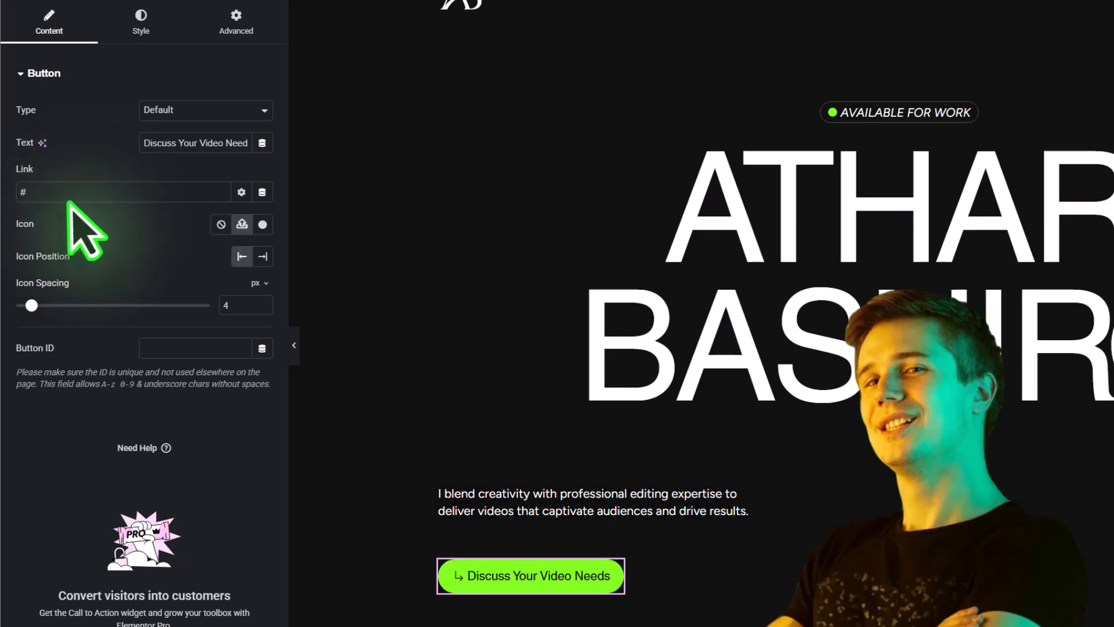
{"action": "left_click_drag", "start_coordinate": [62, 196], "coordinate": [2, 194]}
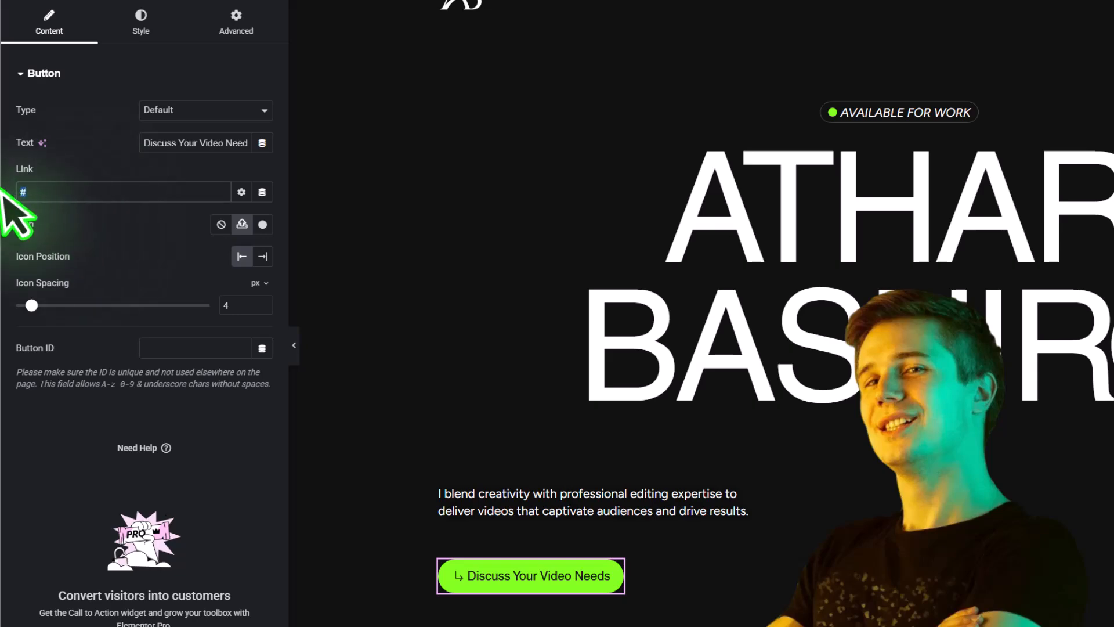
{"action": "left_click", "coordinate": [264, 224]}
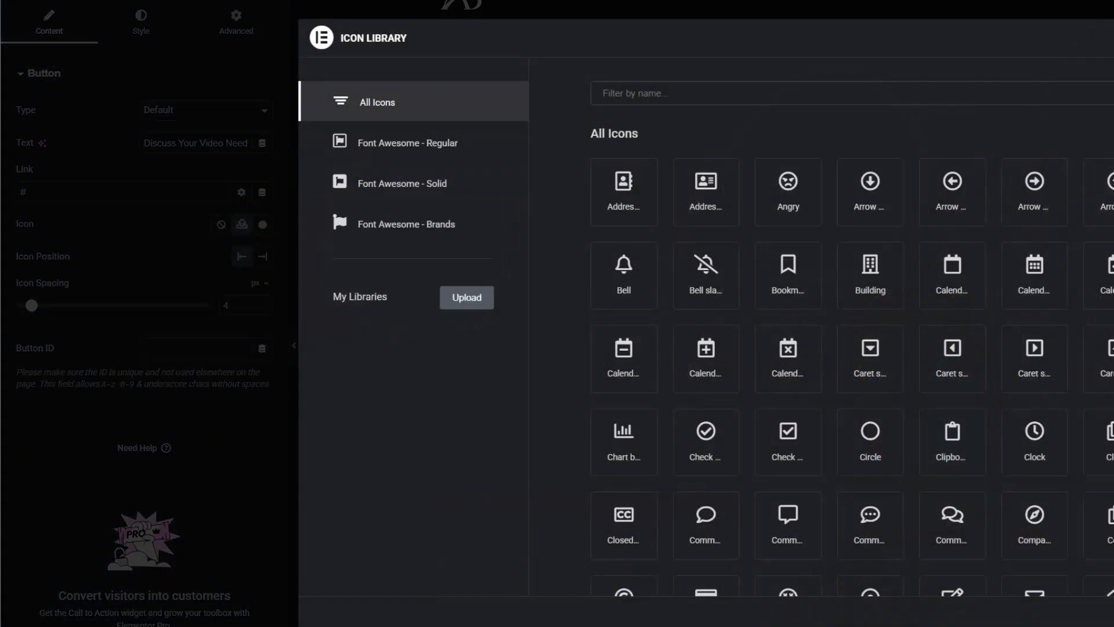
{"action": "left_click", "coordinate": [1113, 38]}
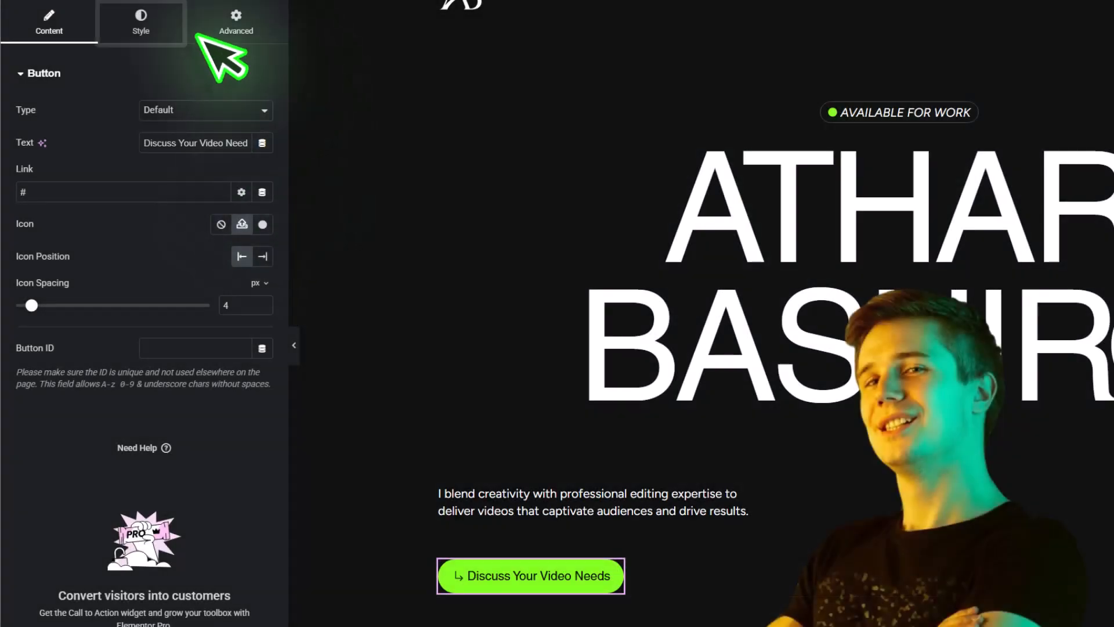
{"action": "left_click", "coordinate": [149, 29]}
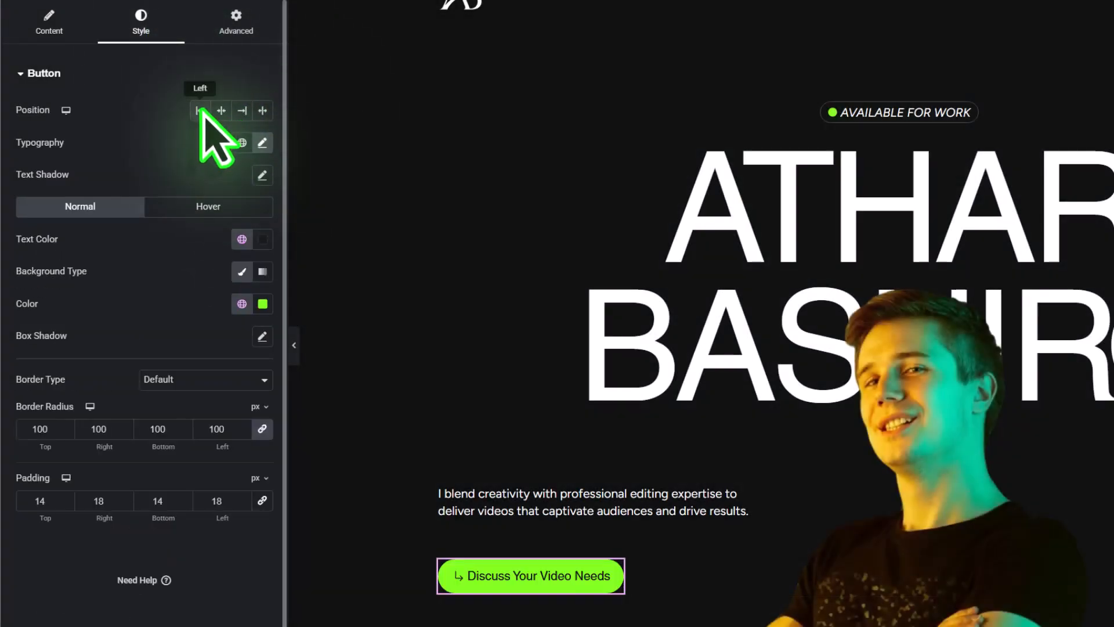
{"action": "left_click", "coordinate": [262, 143]}
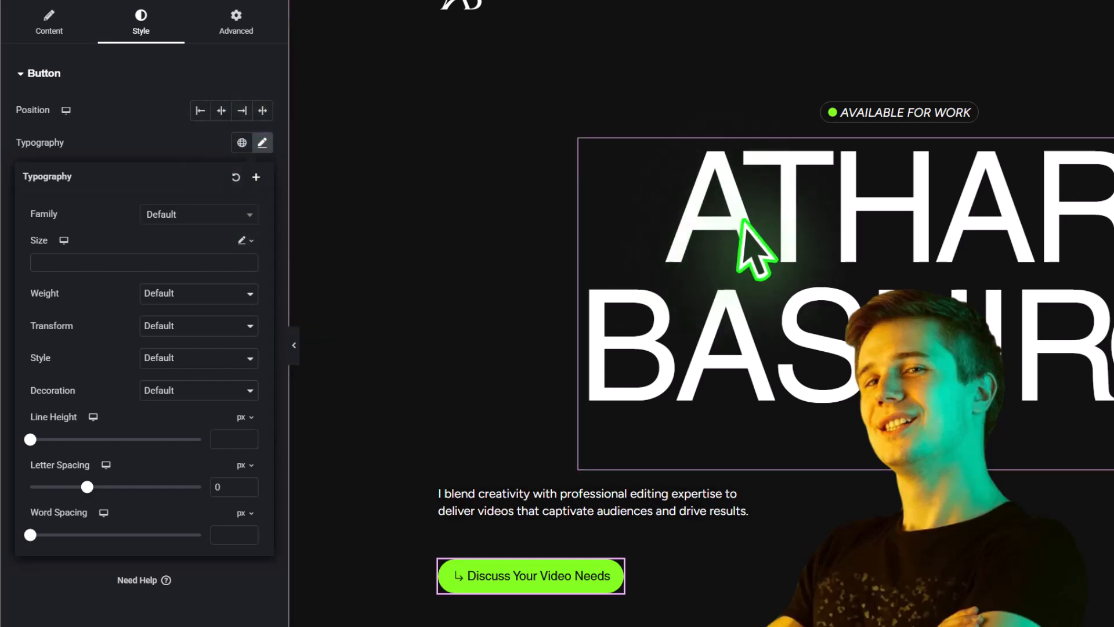
{"action": "left_click", "coordinate": [142, 137]}
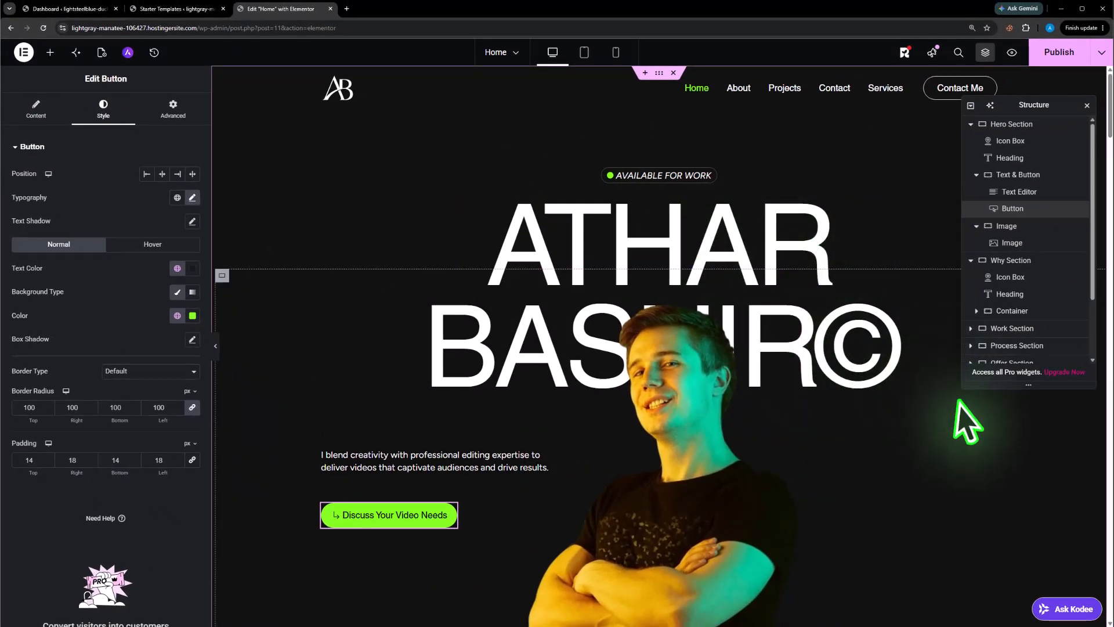
- Replace the hero portrait image with the uploaded file "Untitled design (4).png" from the Downloads folder
{"action": "left_click", "coordinate": [720, 436]}
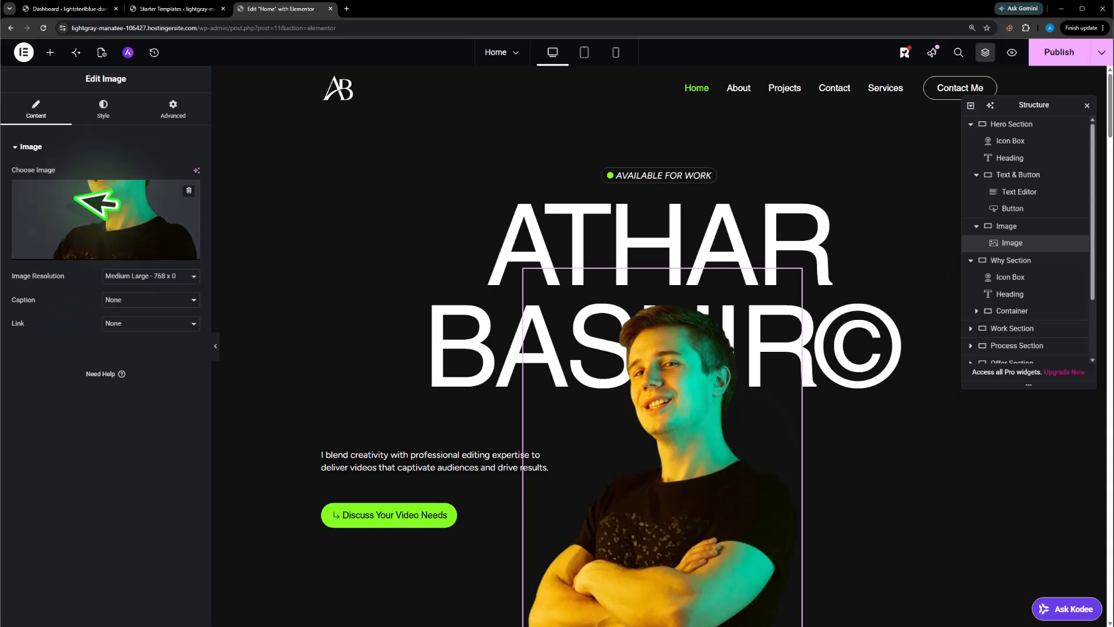
{"action": "left_click", "coordinate": [106, 270]}
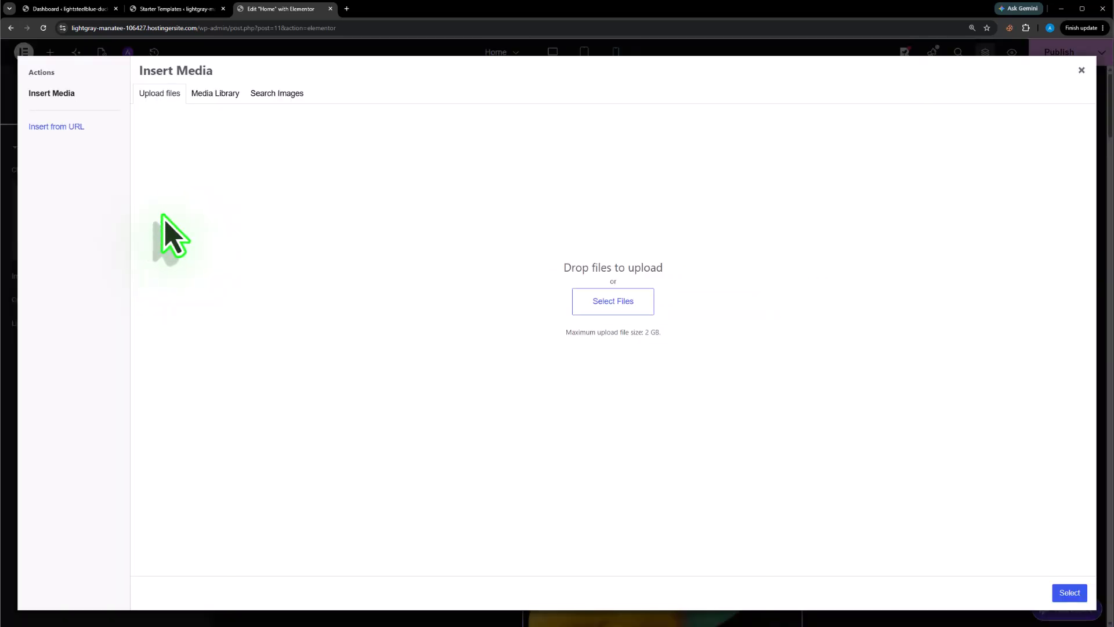
{"action": "left_click", "coordinate": [615, 304]}
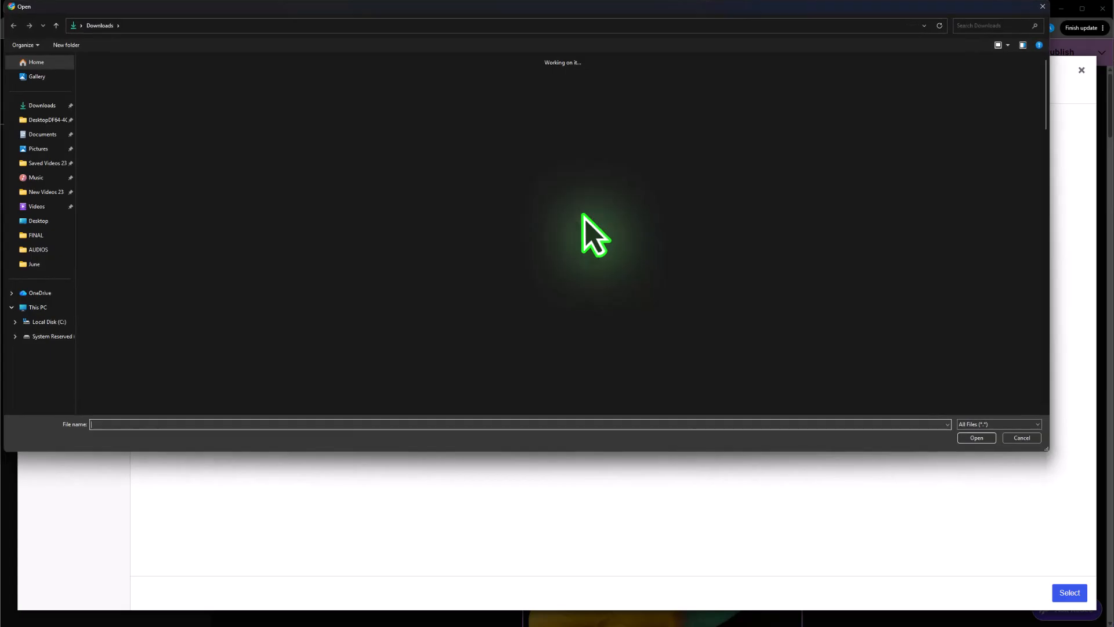
{"action": "left_click", "coordinate": [201, 354]}
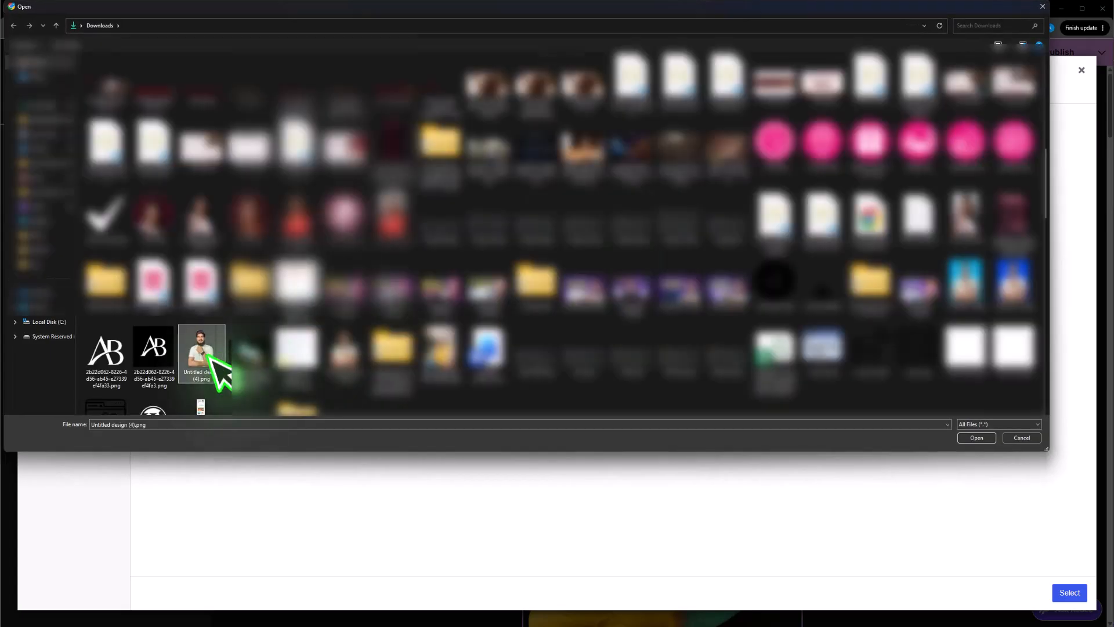
{"action": "left_click", "coordinate": [977, 438]}
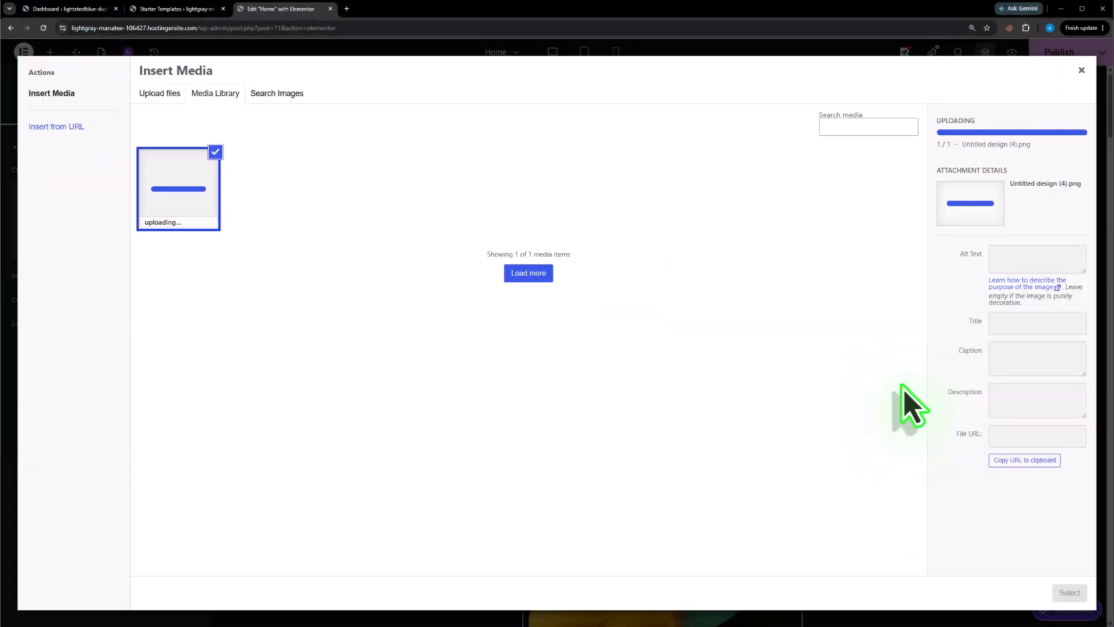
{"action": "left_click", "coordinate": [1069, 592]}
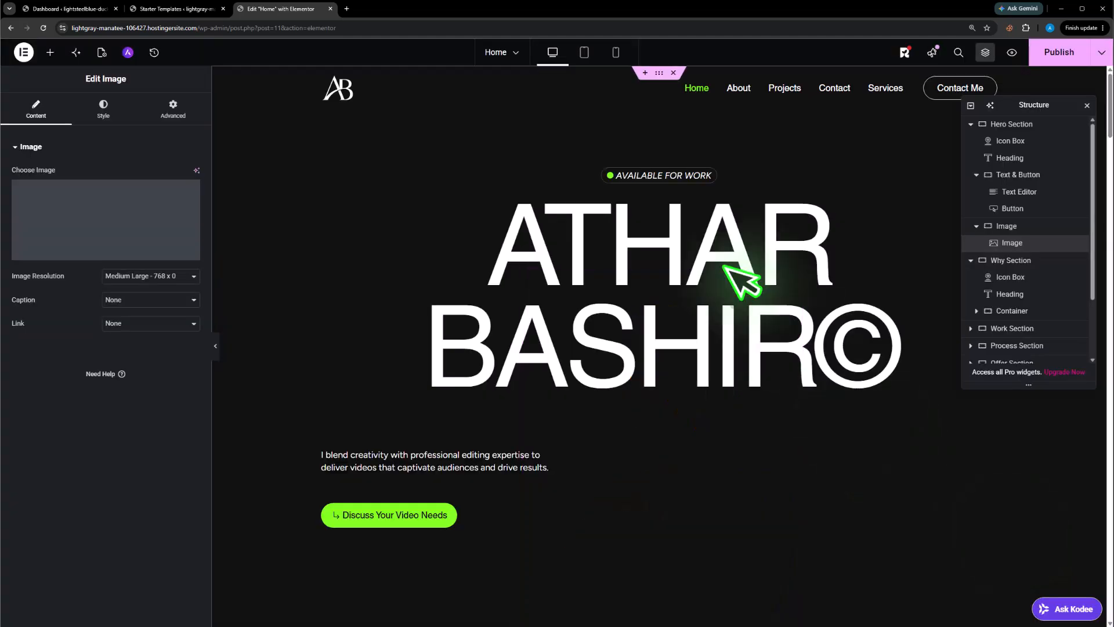
{"action": "scroll", "coordinate": [801, 238], "scroll_direction": "down", "scroll_amount": 2}
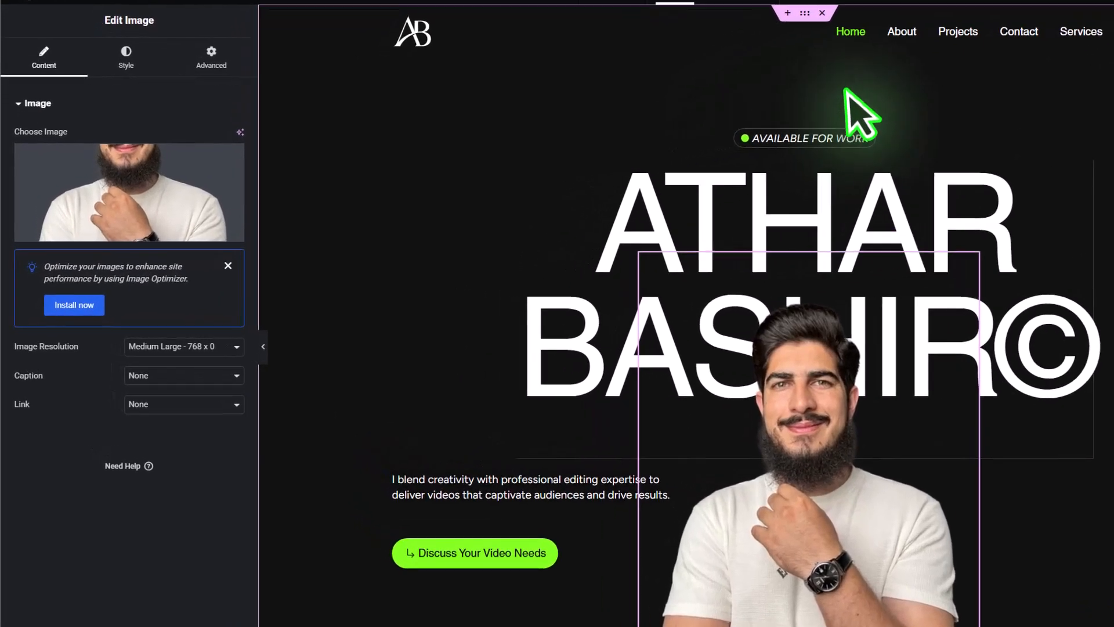
- Select the hero section container and upload the newest Unsplash JPG from Downloads as its background image
{"action": "left_click", "coordinate": [813, 9]}
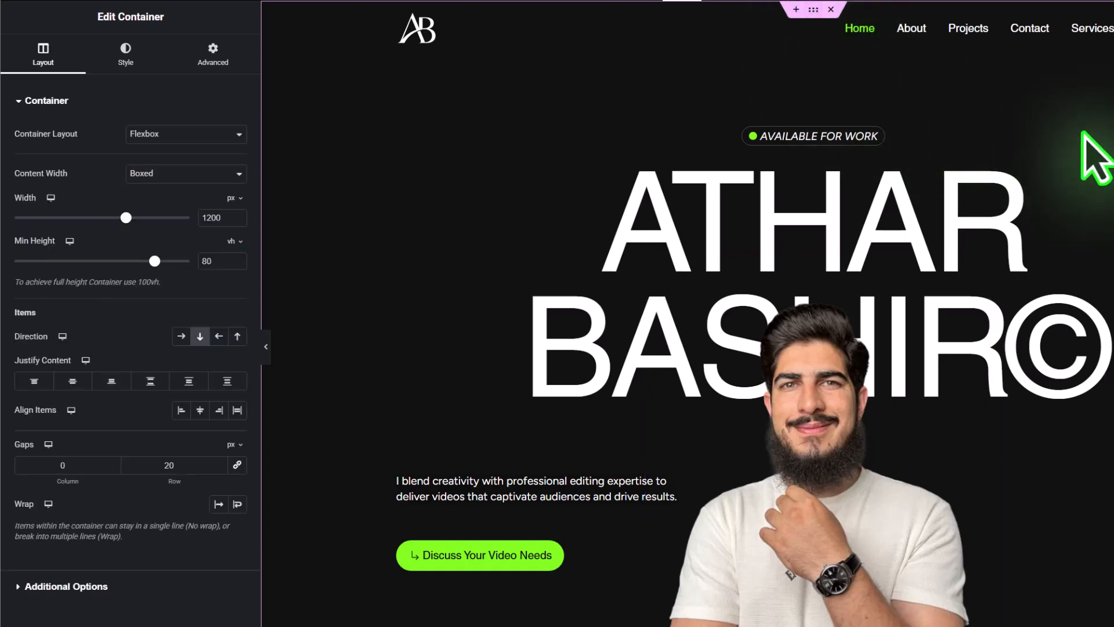
{"action": "left_click", "coordinate": [125, 55]}
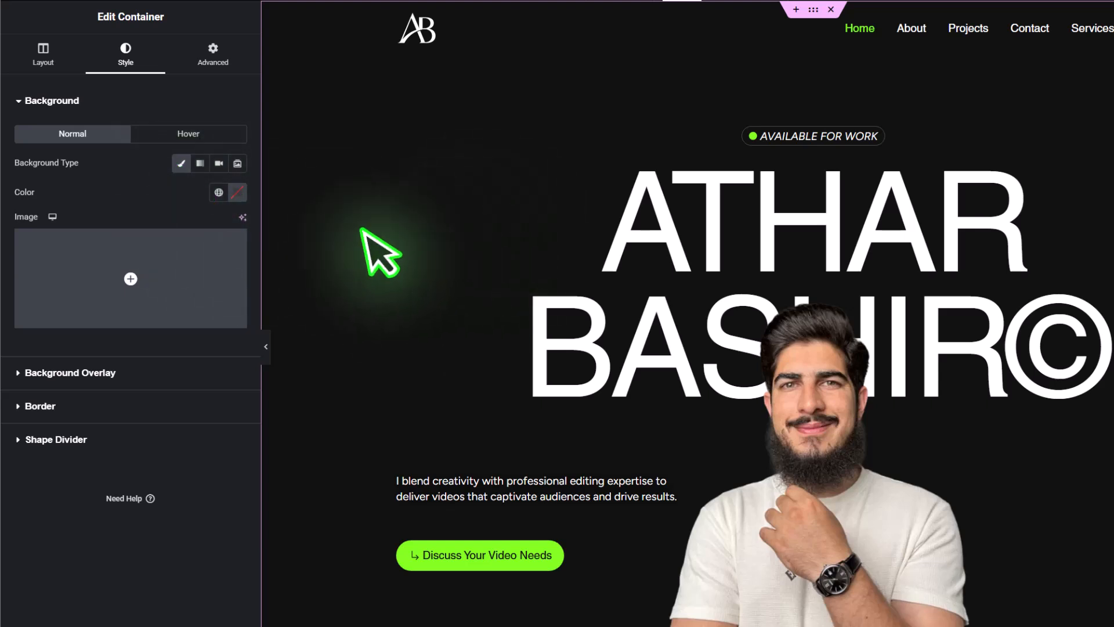
{"action": "left_click", "coordinate": [152, 268]}
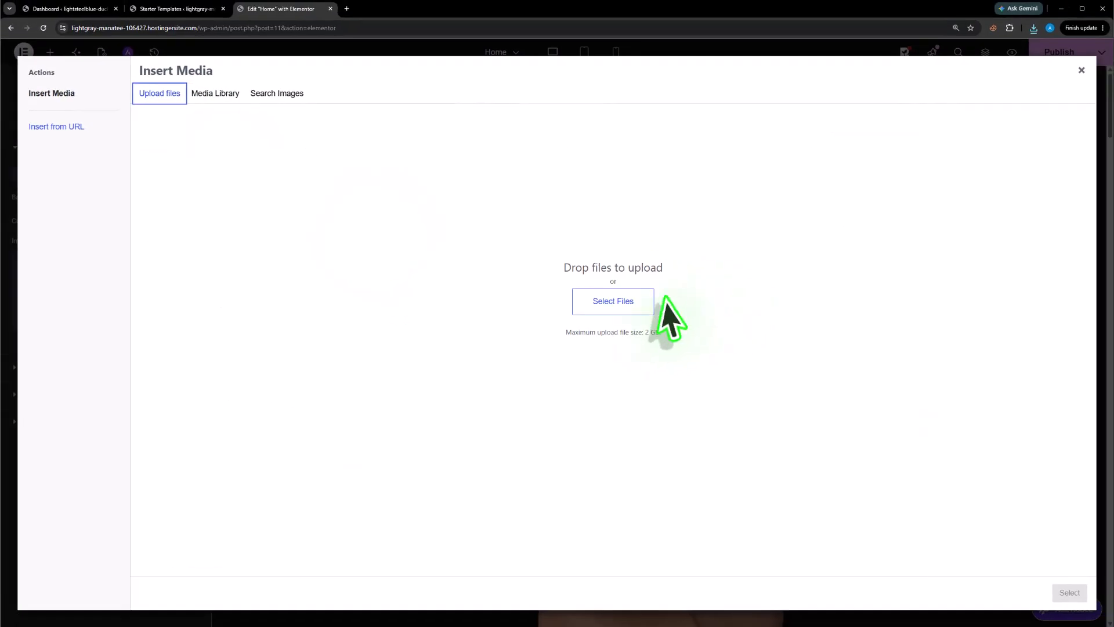
{"action": "left_click", "coordinate": [593, 297]}
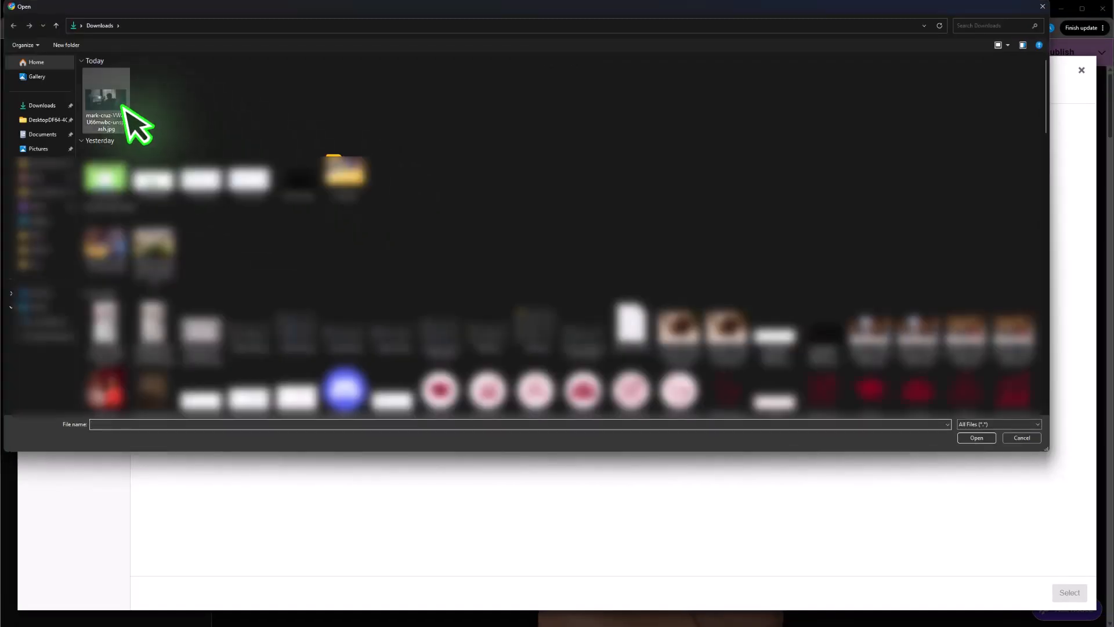
{"action": "left_click", "coordinate": [124, 109]}
{"action": "left_click", "coordinate": [977, 438]}
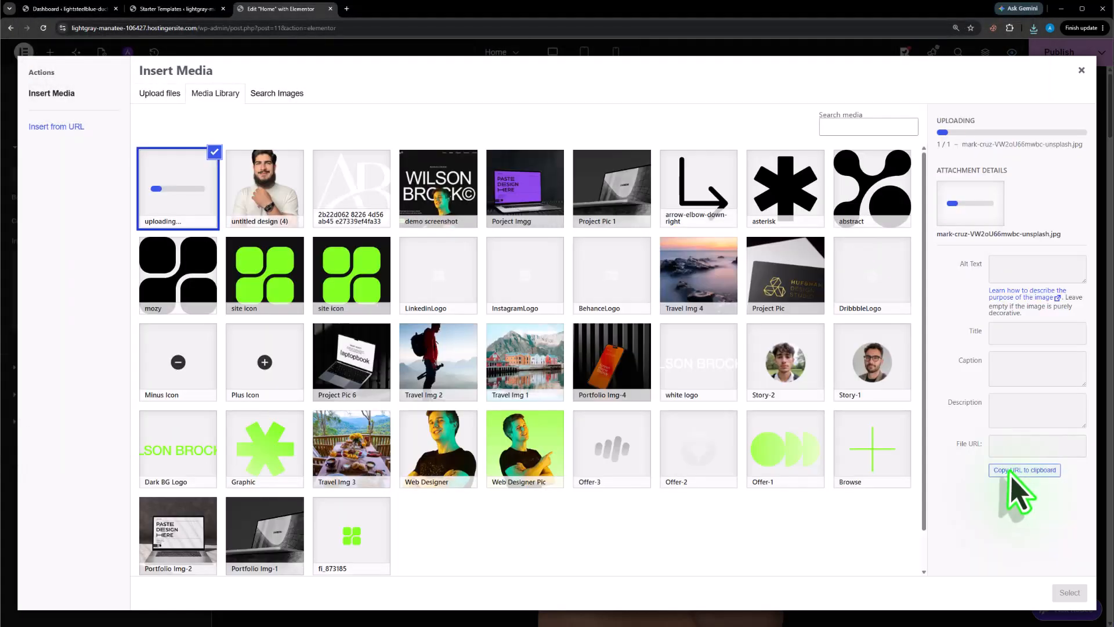
{"action": "left_click", "coordinate": [1070, 592]}
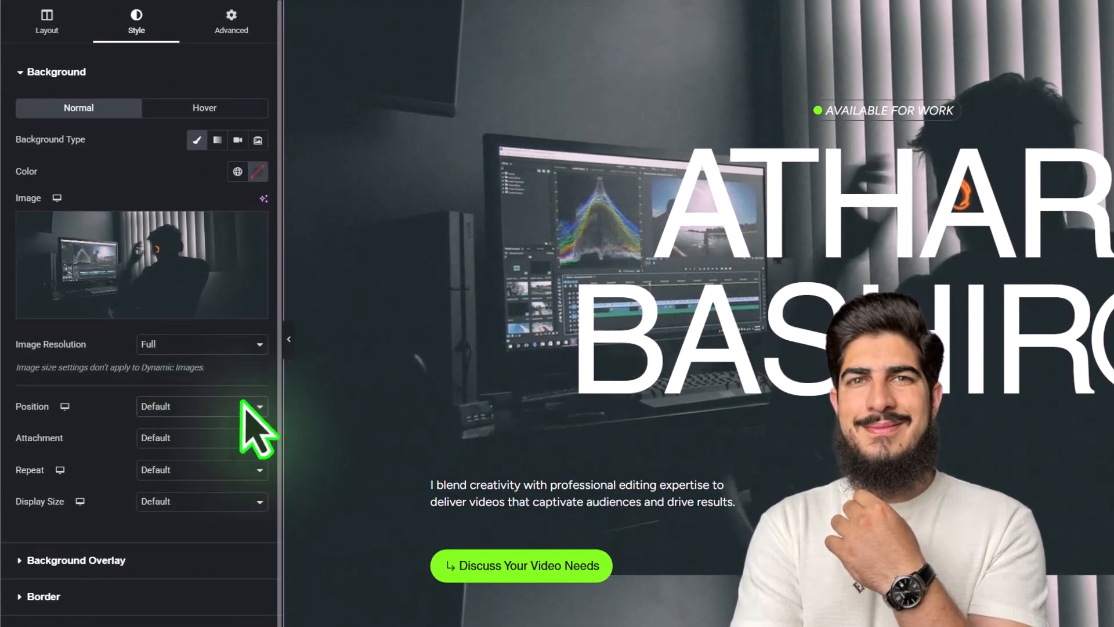
- Set the hero background image's position to Top Center, repeat to No-repeat and display size to Cover
{"action": "left_click", "coordinate": [175, 396]}
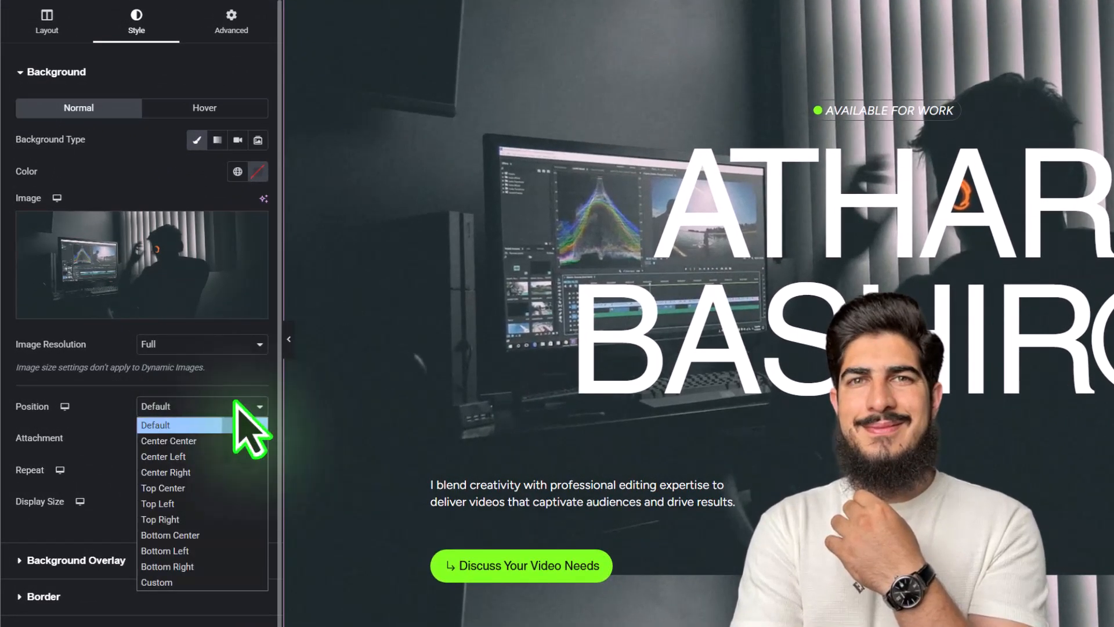
{"action": "left_click", "coordinate": [211, 488]}
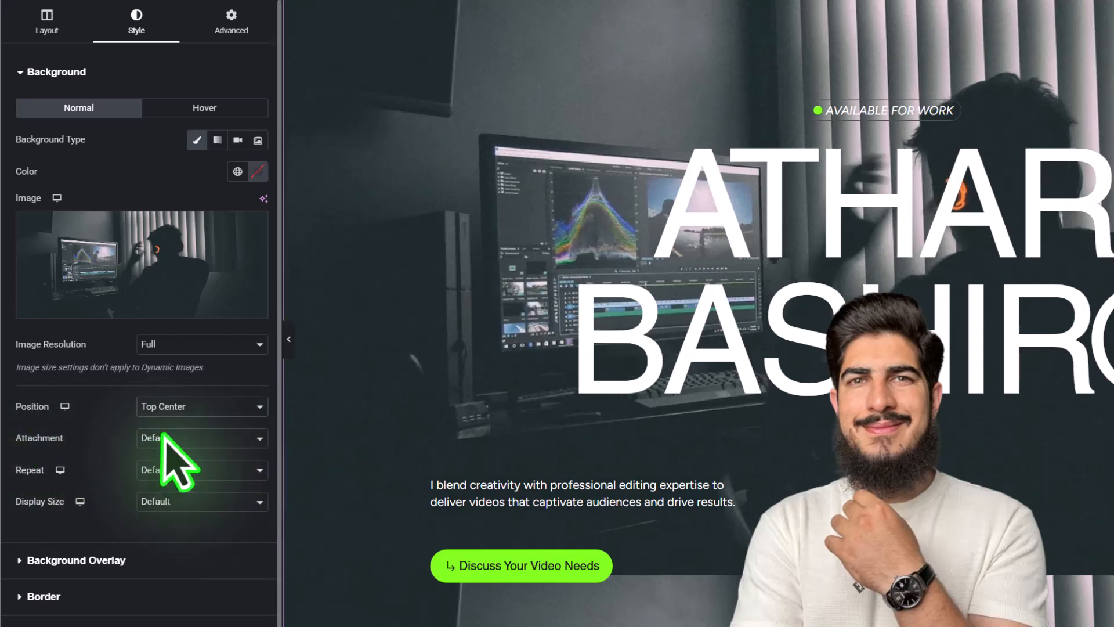
{"action": "left_click", "coordinate": [194, 470]}
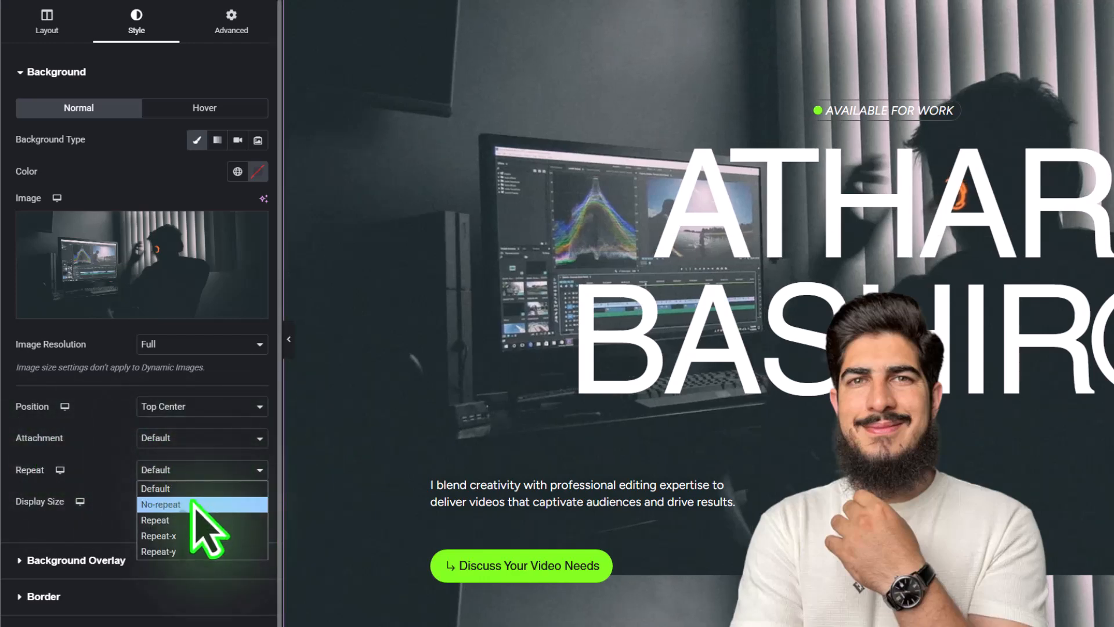
{"action": "left_click", "coordinate": [193, 503]}
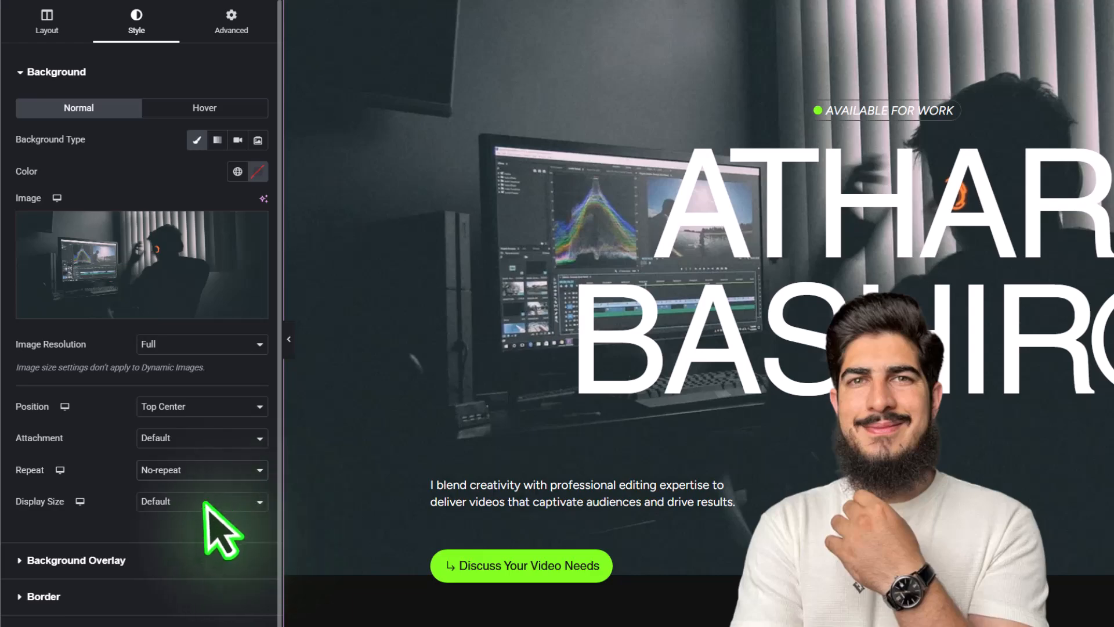
{"action": "left_click", "coordinate": [208, 501]}
{"action": "left_click", "coordinate": [209, 550]}
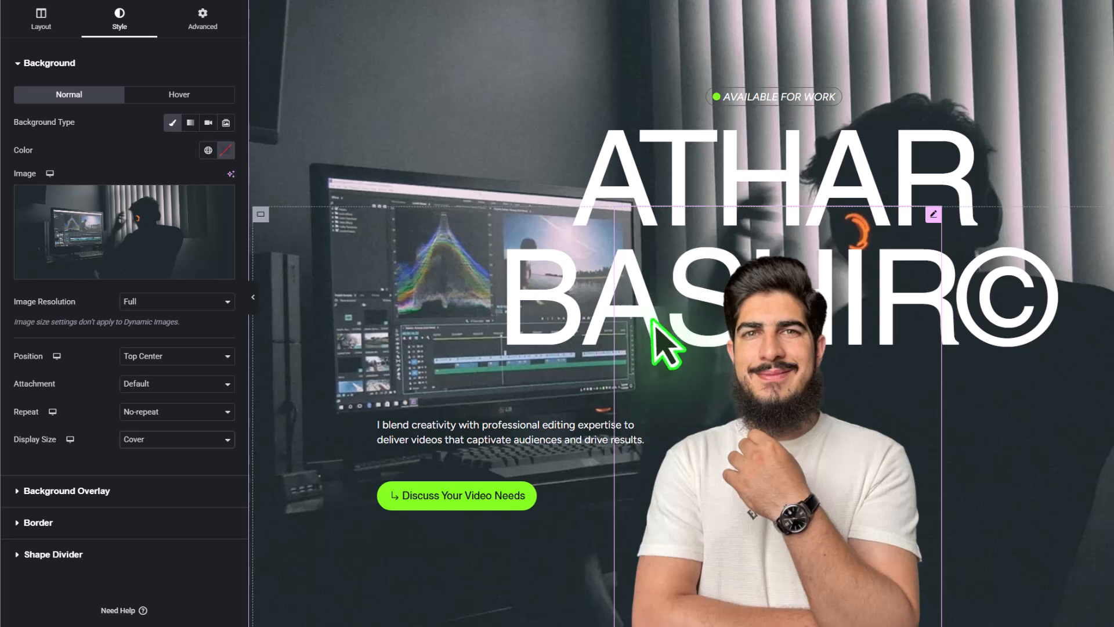
- Add a classic #000000 background overlay to the hero container and raise its opacity, checking how the hero looks
{"action": "left_click", "coordinate": [85, 491]}
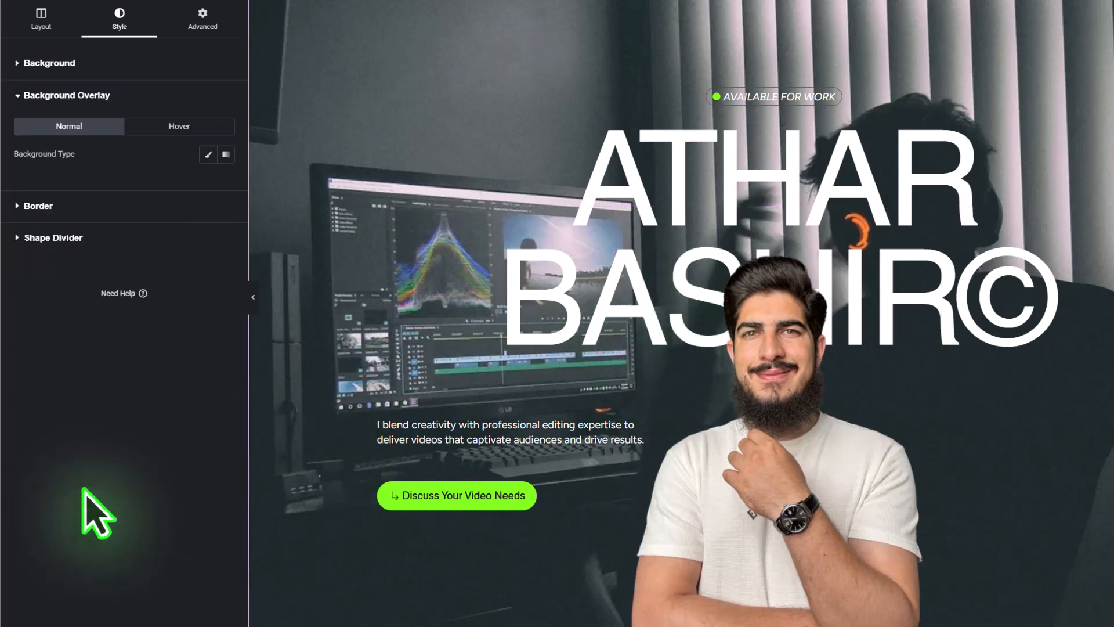
{"action": "left_click", "coordinate": [208, 154]}
{"action": "left_click", "coordinate": [226, 182]}
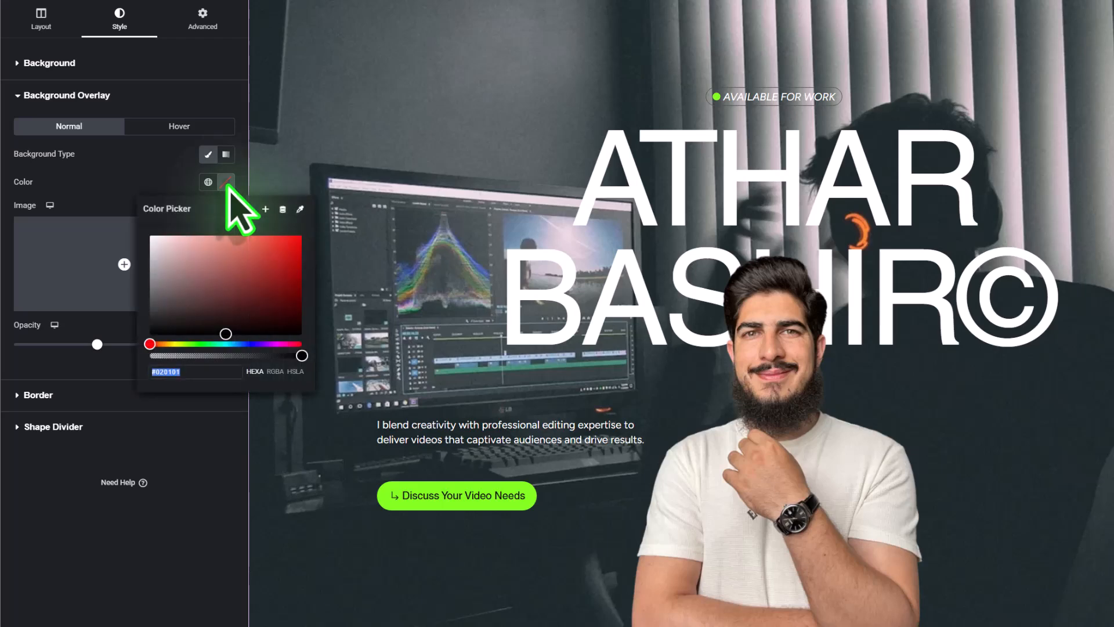
{"action": "left_click_drag", "start_coordinate": [268, 307], "coordinate": [301, 345]}
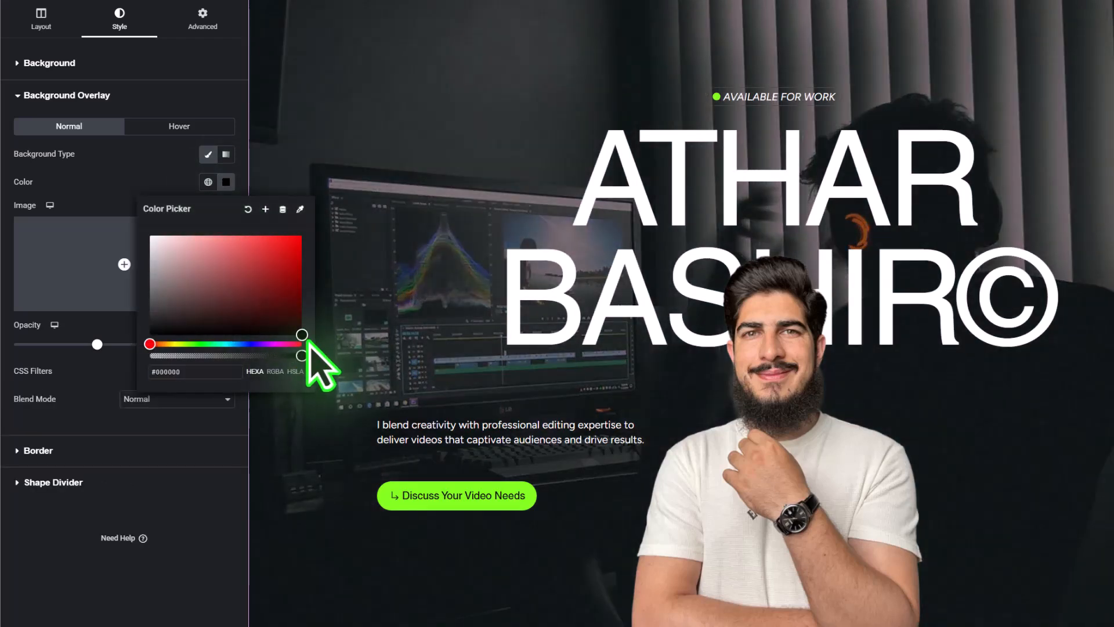
{"action": "left_click", "coordinate": [77, 380]}
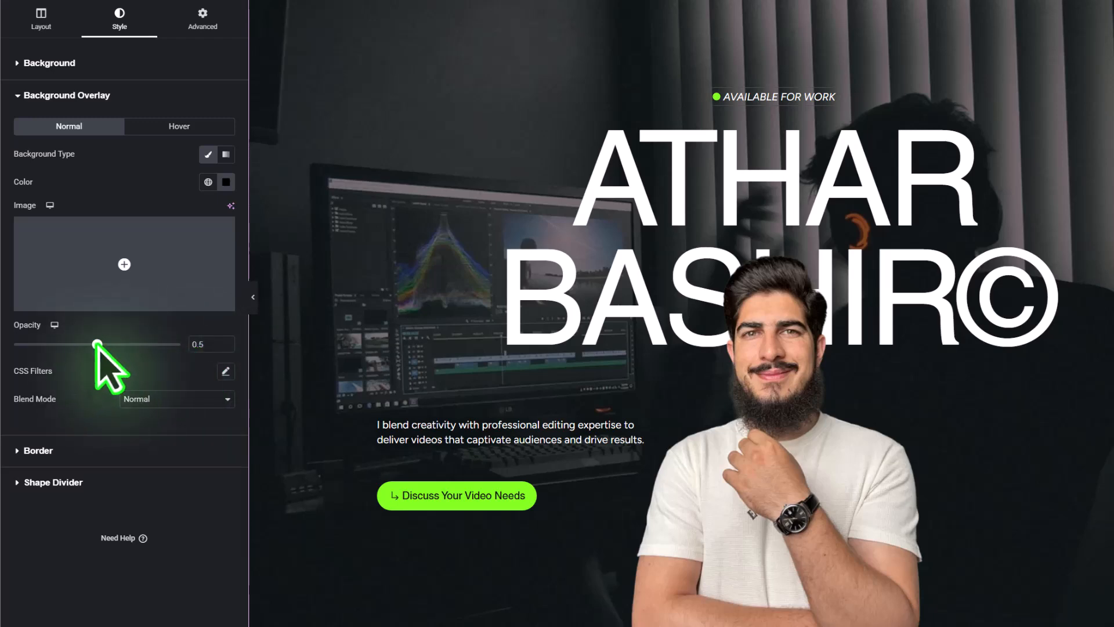
{"action": "left_click_drag", "start_coordinate": [97, 344], "coordinate": [141, 344]}
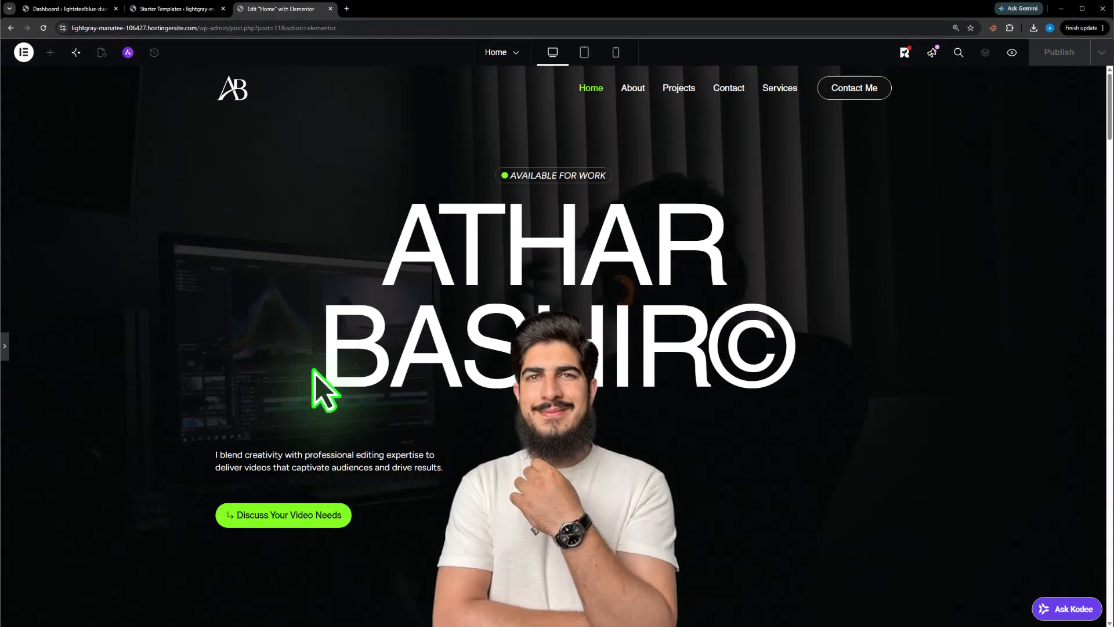
{"action": "scroll", "coordinate": [323, 388], "scroll_direction": "down", "scroll_amount": 3}
{"action": "scroll", "coordinate": [323, 389], "scroll_direction": "up", "scroll_amount": 2}
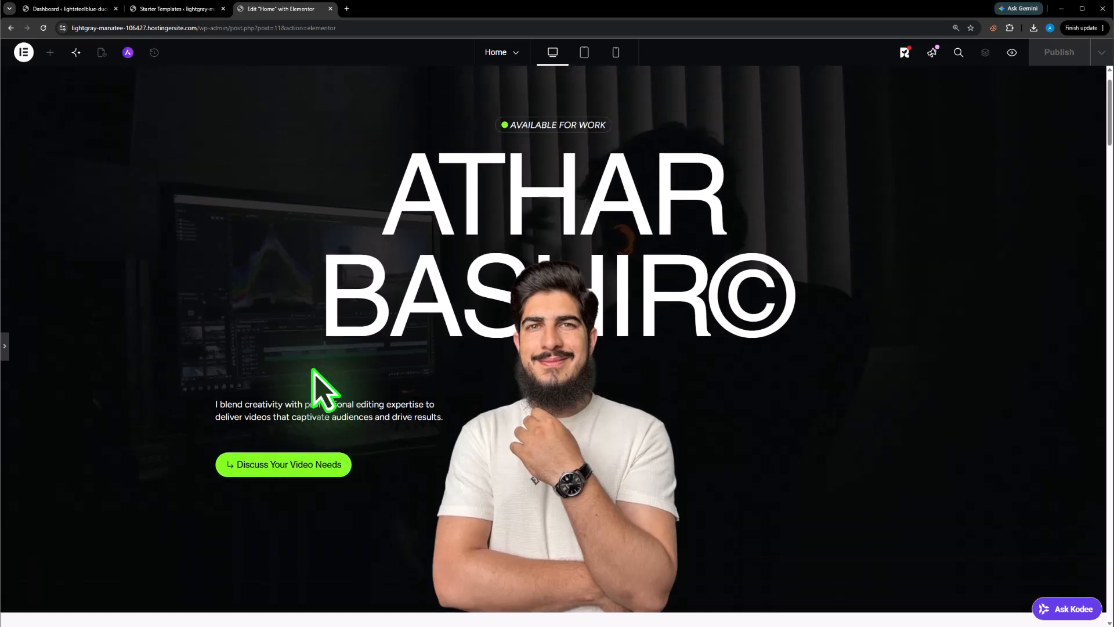
- Switch the hero container's background to a gradient and set its first color to #000000
{"action": "left_click", "coordinate": [6, 347]}
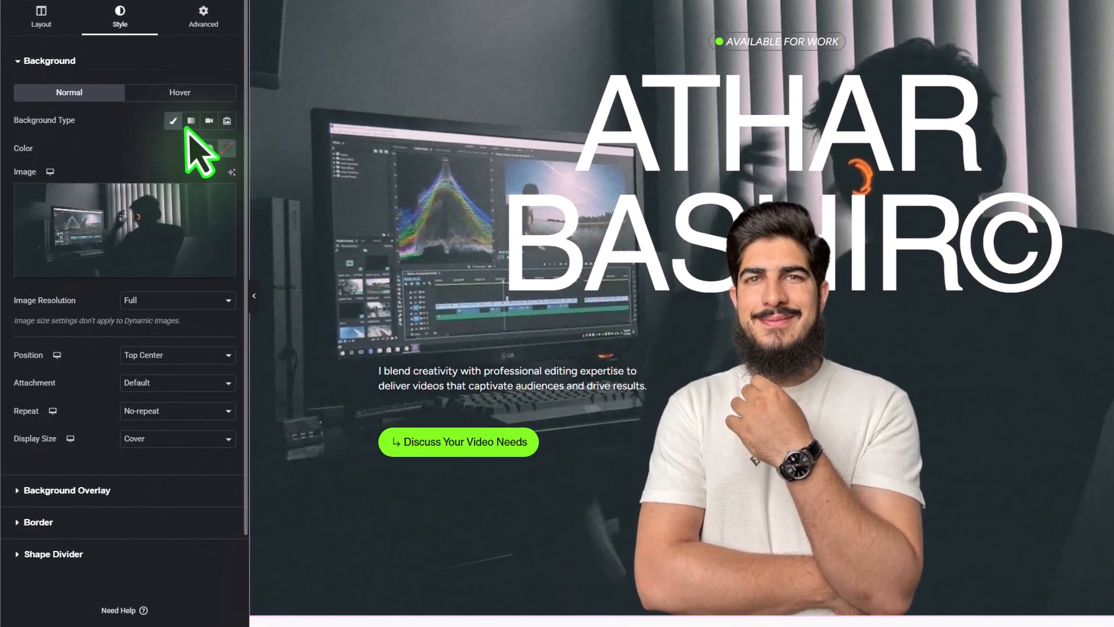
{"action": "left_click", "coordinate": [190, 122]}
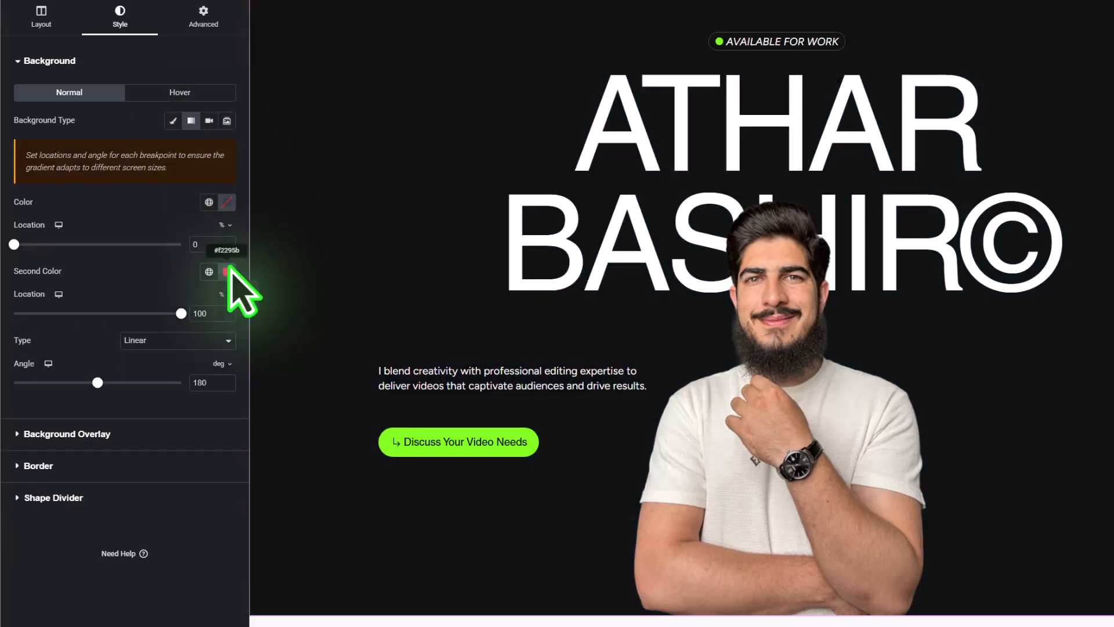
{"action": "left_click", "coordinate": [163, 341]}
{"action": "left_click", "coordinate": [163, 341]}
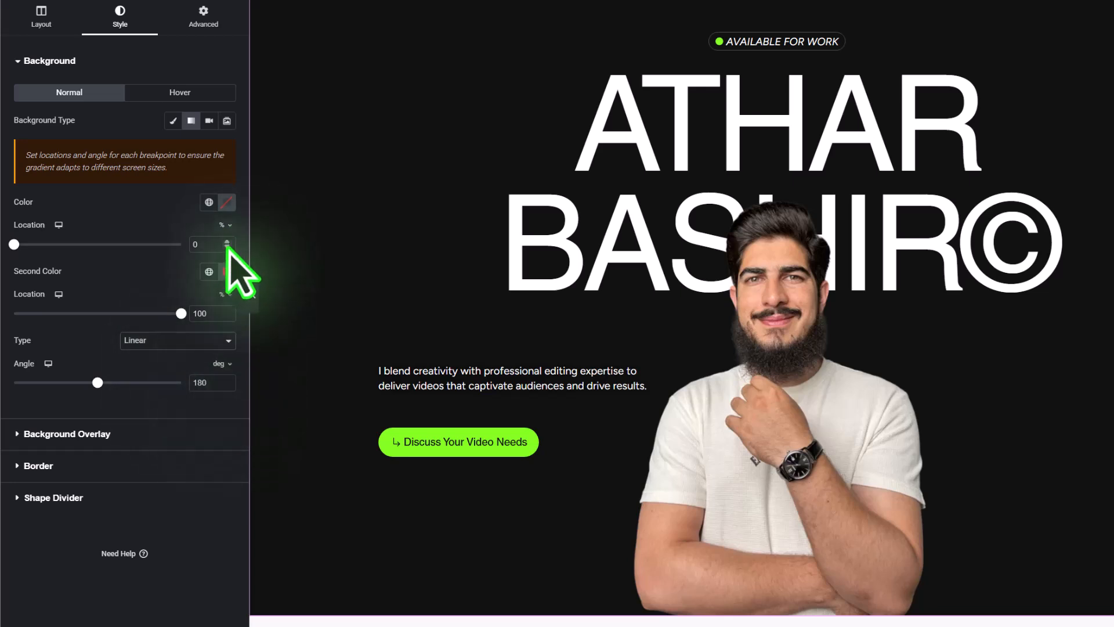
{"action": "left_click", "coordinate": [227, 202]}
{"action": "left_click", "coordinate": [234, 287]}
{"action": "left_click", "coordinate": [303, 355]}
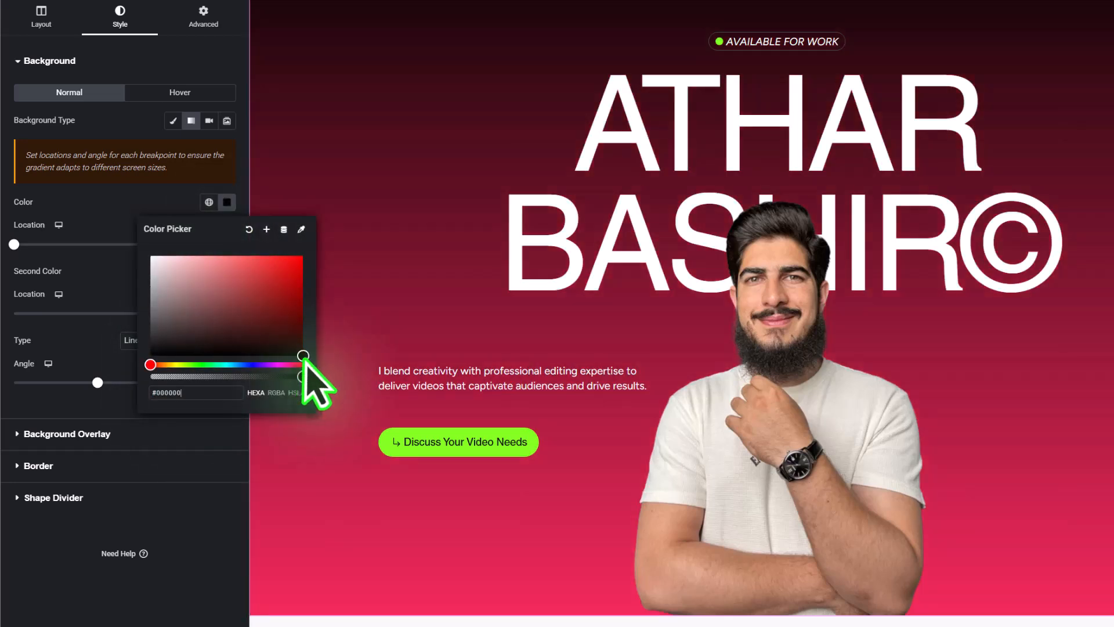
- Set the gradient's first color location to 45% and its angle to 134 degrees
{"action": "left_click", "coordinate": [9, 243]}
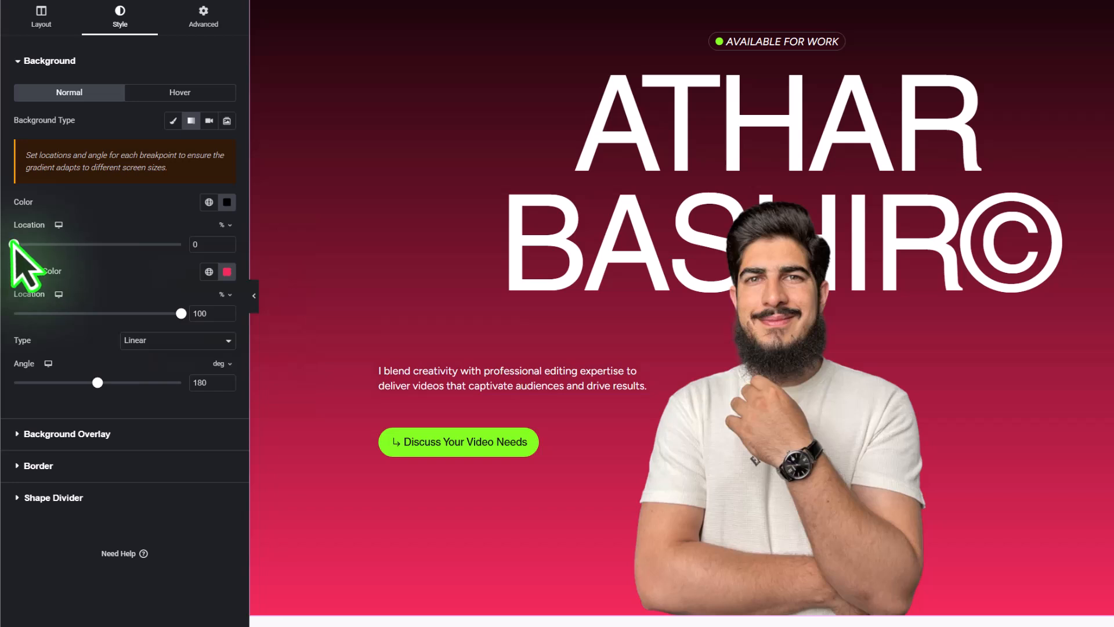
{"action": "left_click_drag", "start_coordinate": [23, 245], "coordinate": [88, 245]}
{"action": "mouse_move", "coordinate": [98, 382]}
{"action": "left_mouse_down"}
{"action": "mouse_move", "coordinate": [68, 382]}
{"action": "mouse_move", "coordinate": [85, 382]}
{"action": "left_mouse_up"}
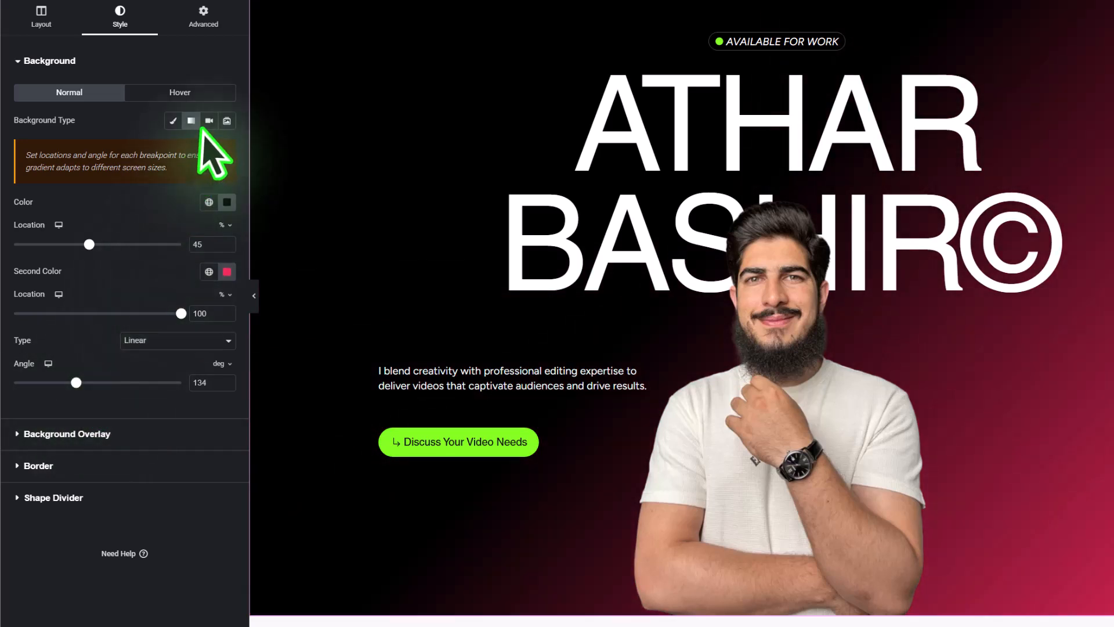
- Examine the video and slideshow background types for the hero container
{"action": "left_click", "coordinate": [209, 121]}
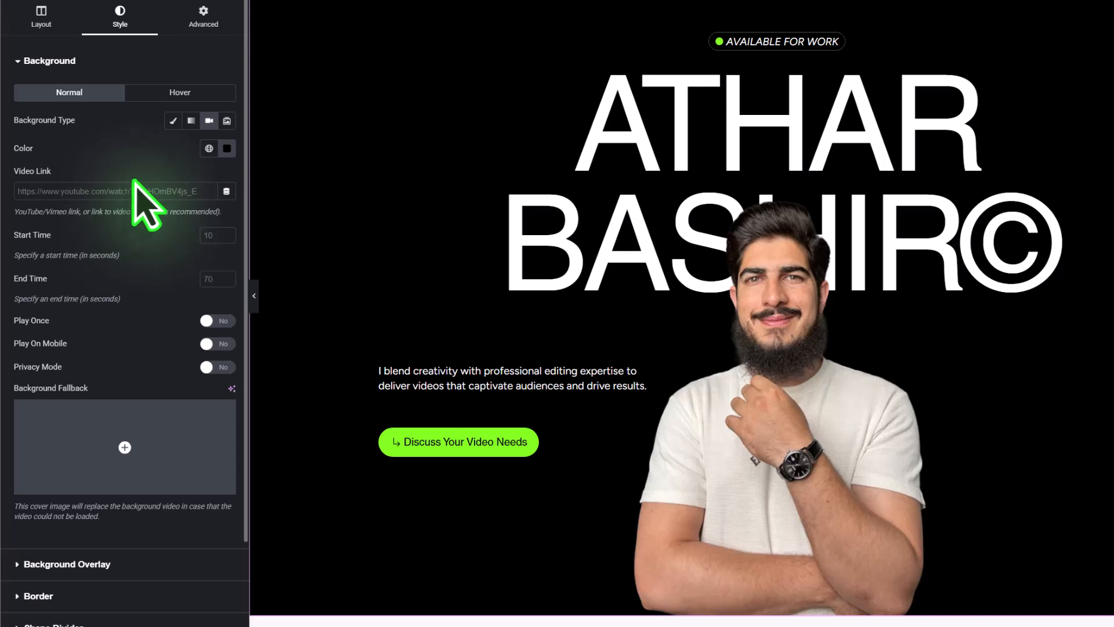
{"action": "left_click", "coordinate": [227, 120]}
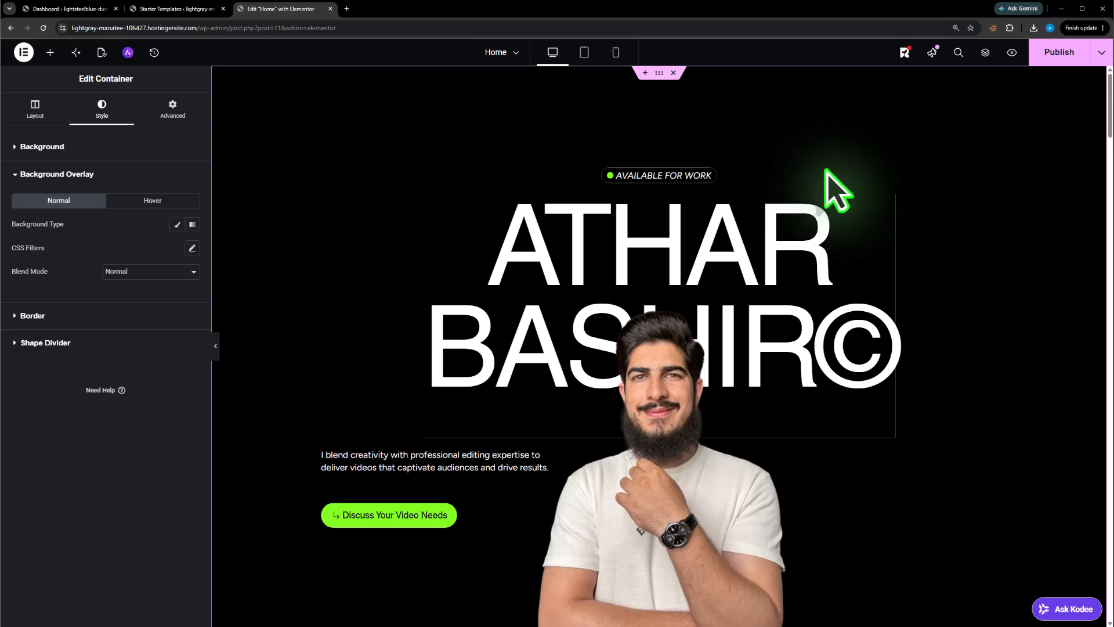
- Examine the content settings of the "Why Work with Me" heading and the "Tailored Design" icon box, plus the project sections below
{"action": "scroll", "coordinate": [879, 241], "scroll_direction": "down", "scroll_amount": 8}
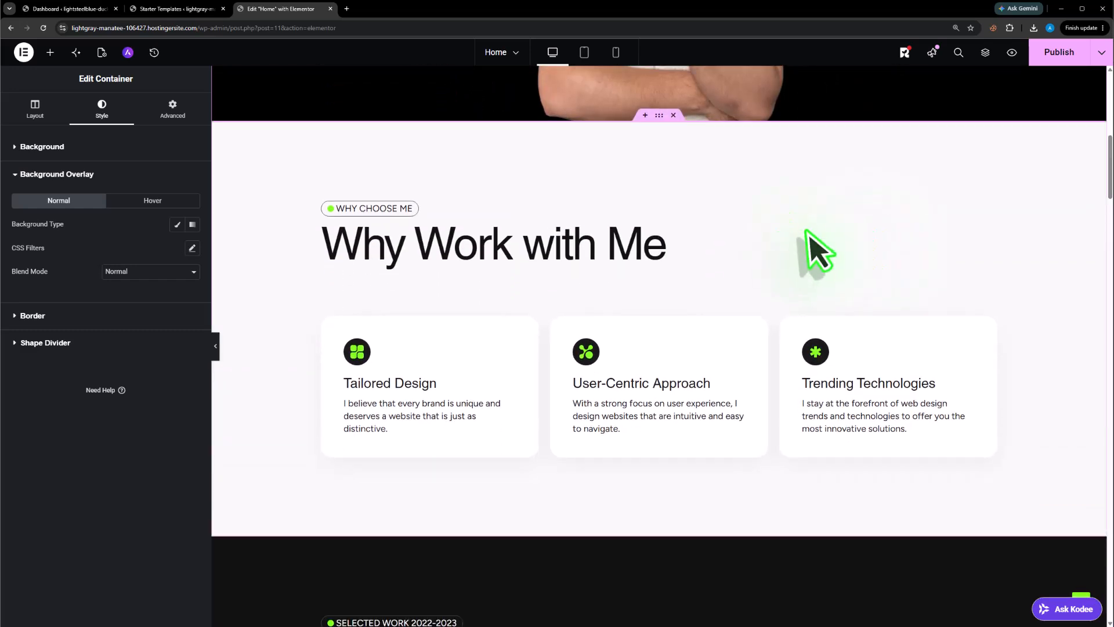
{"action": "left_click", "coordinate": [631, 249]}
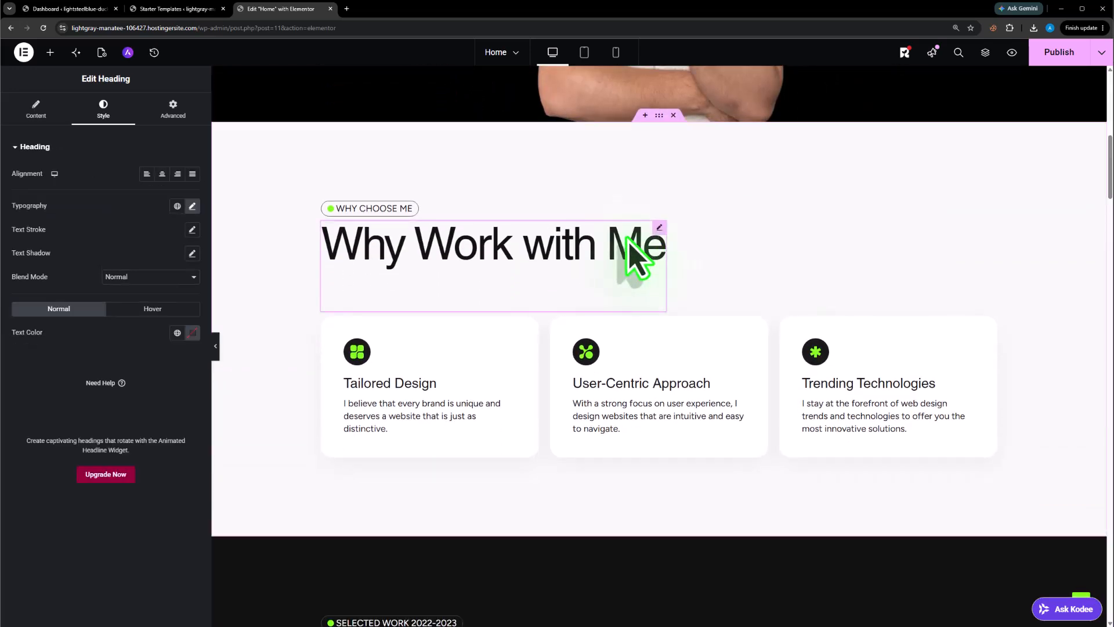
{"action": "left_click", "coordinate": [36, 107]}
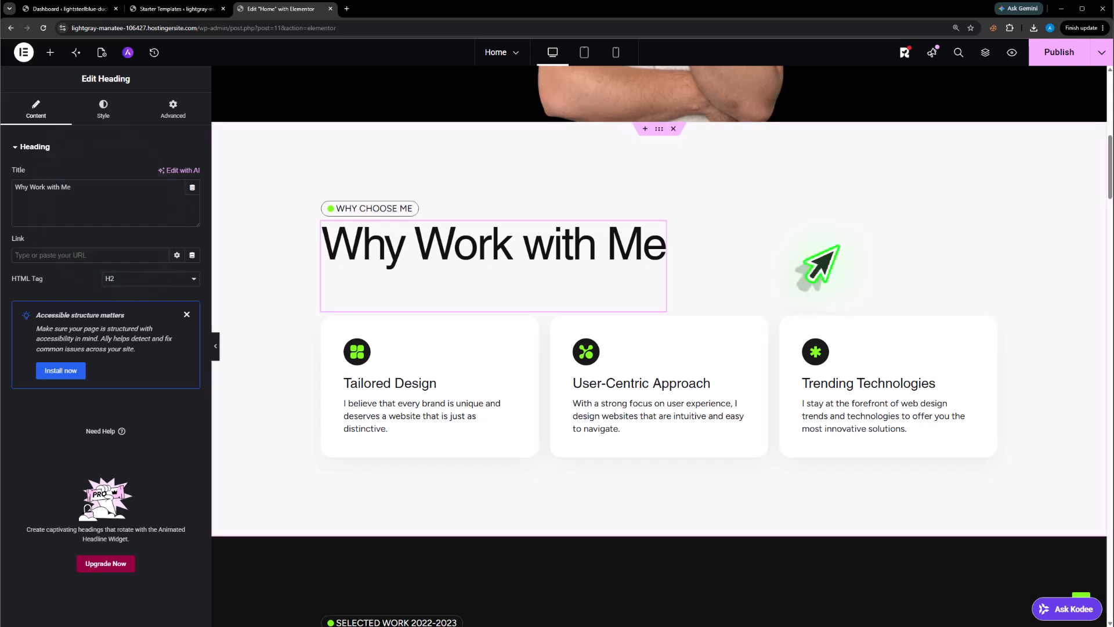
{"action": "left_click", "coordinate": [457, 369]}
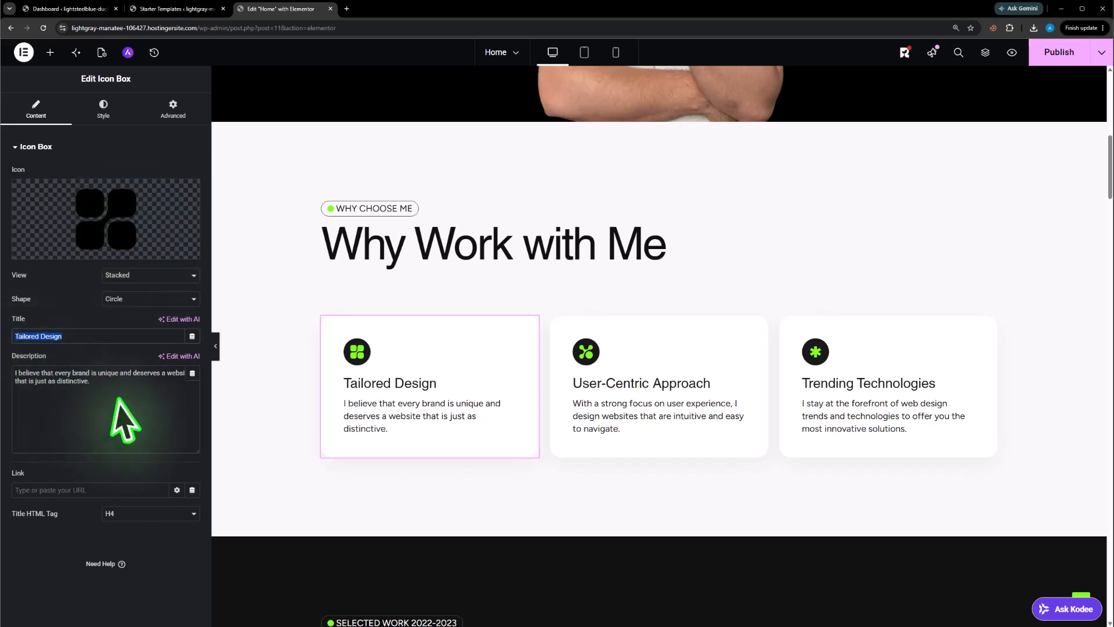
{"action": "left_click_drag", "start_coordinate": [122, 418], "coordinate": [4, 376]}
{"action": "scroll", "coordinate": [580, 406], "scroll_direction": "down", "scroll_amount": 8}
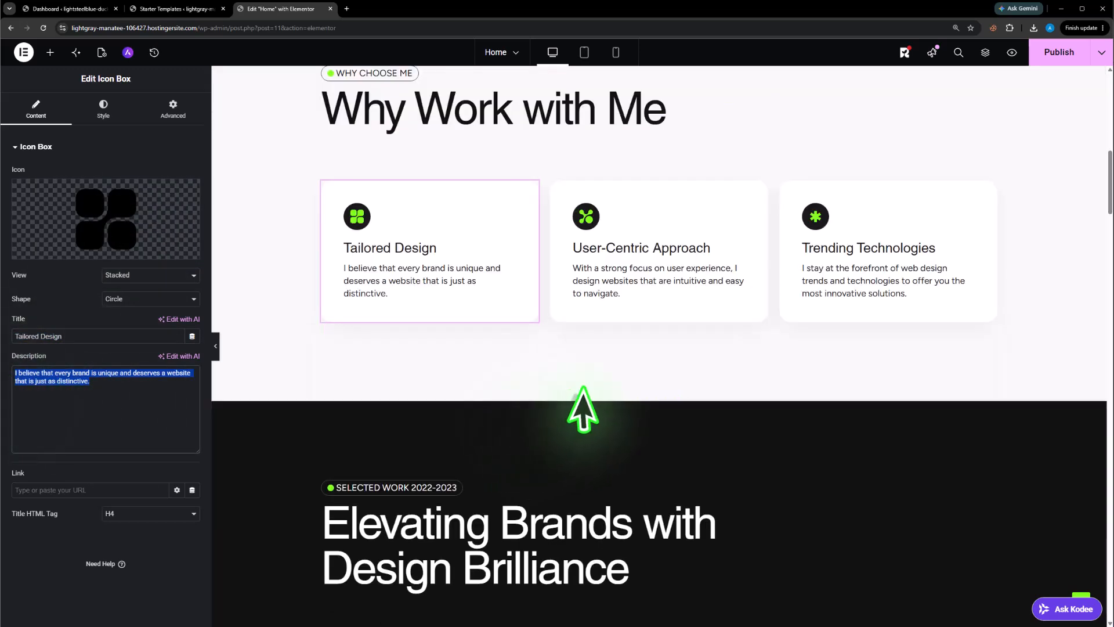
{"action": "scroll", "coordinate": [583, 390], "scroll_direction": "down", "scroll_amount": 15}
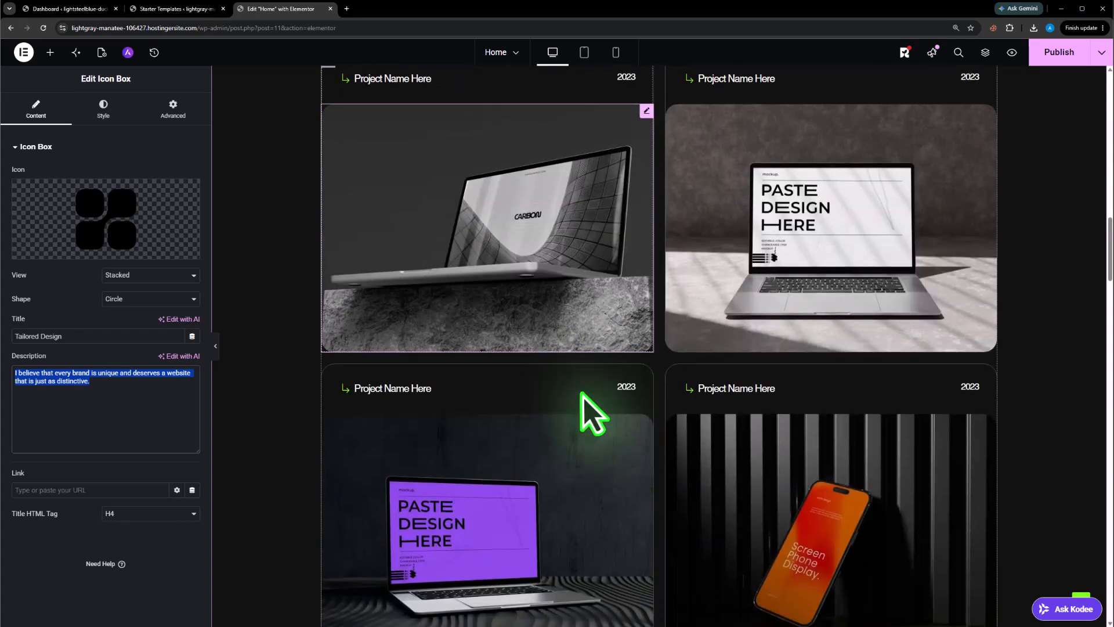
{"action": "scroll", "coordinate": [586, 412], "scroll_direction": "down", "scroll_amount": 5}
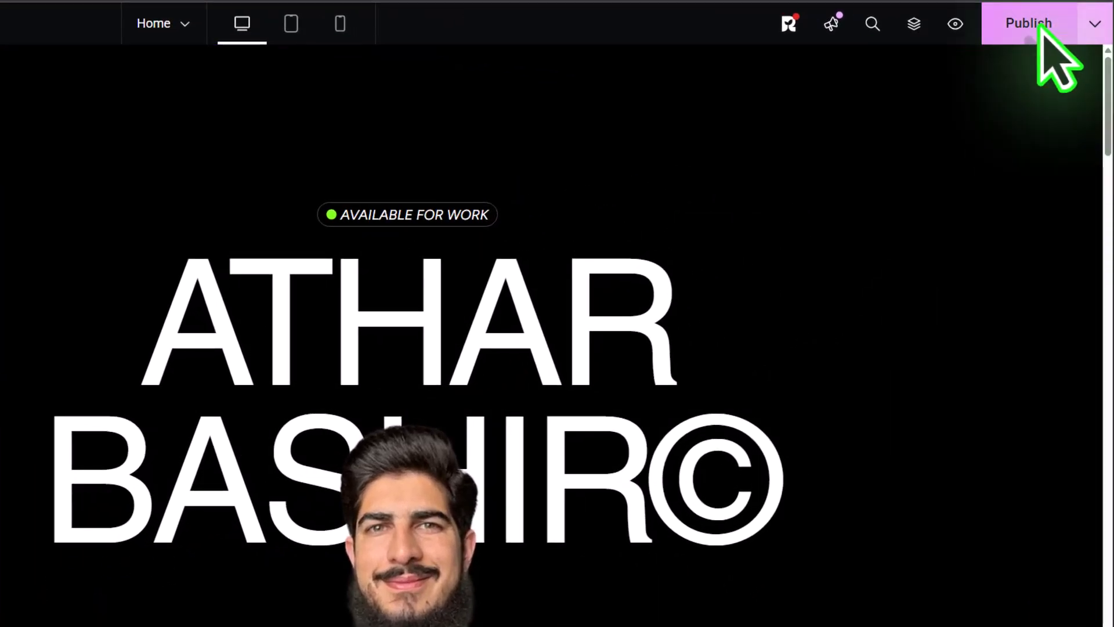
- Publish the Home page changes and view the live page
{"action": "left_click", "coordinate": [1041, 29]}
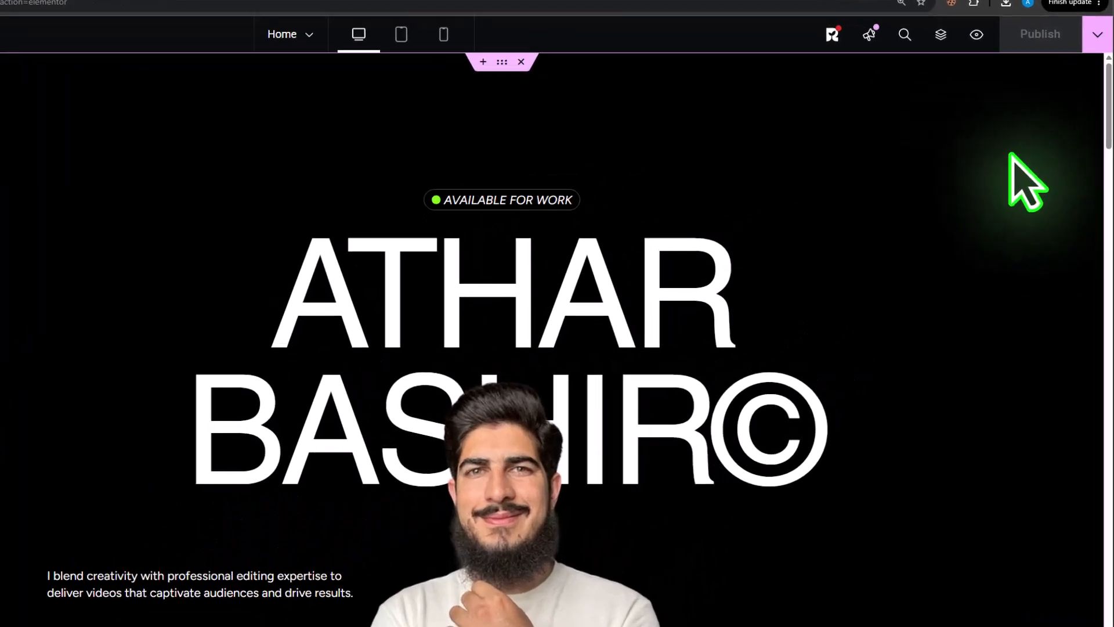
{"action": "left_click", "coordinate": [1102, 28]}
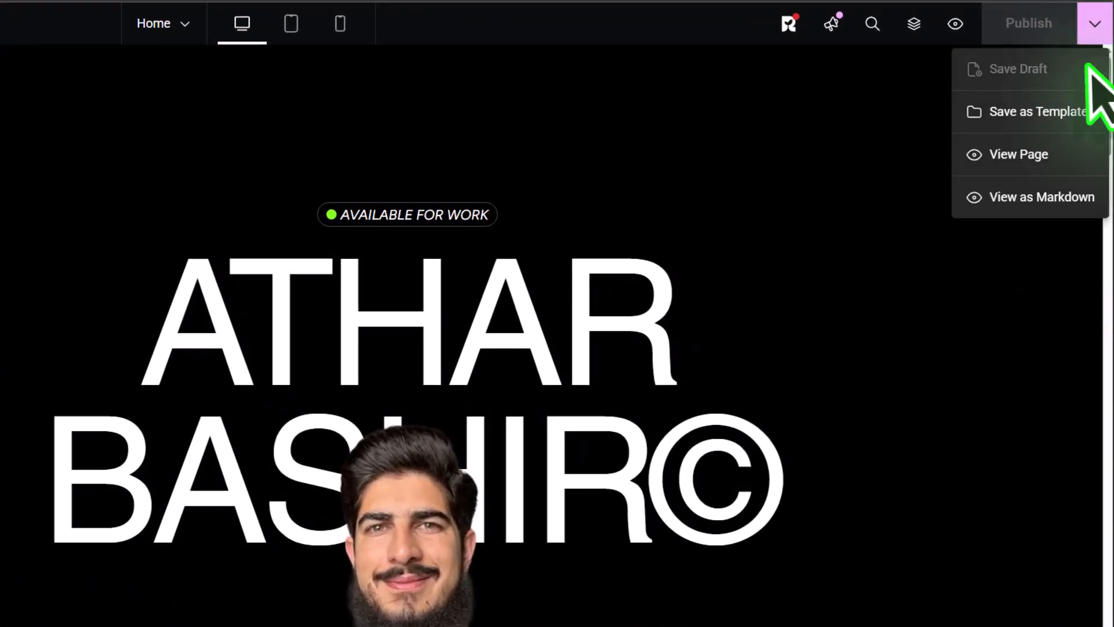
{"action": "left_click", "coordinate": [1023, 153]}
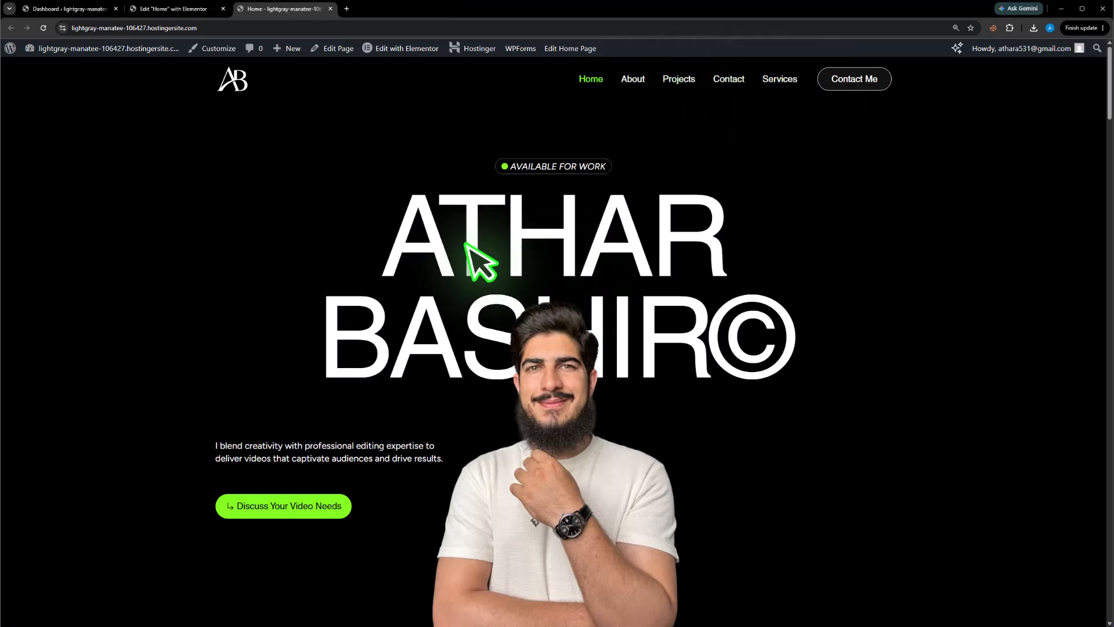
- From the WordPress dashboard's page list, open the Contact page in Elementor in a new browser tab and switch to it
{"action": "left_click", "coordinate": [75, 9]}
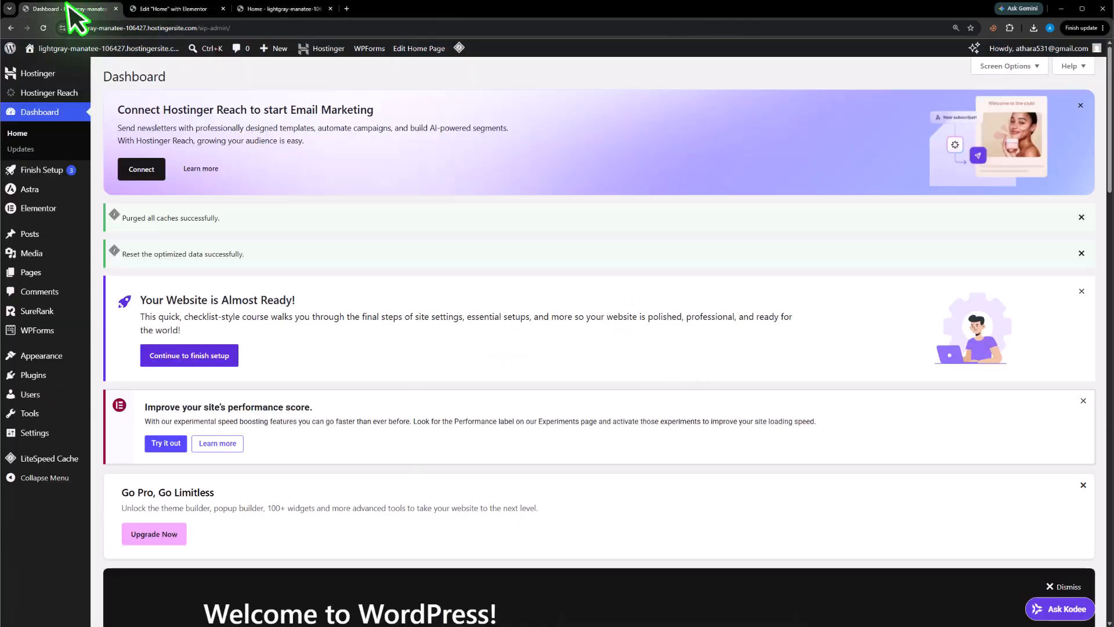
{"action": "left_click", "coordinate": [48, 273]}
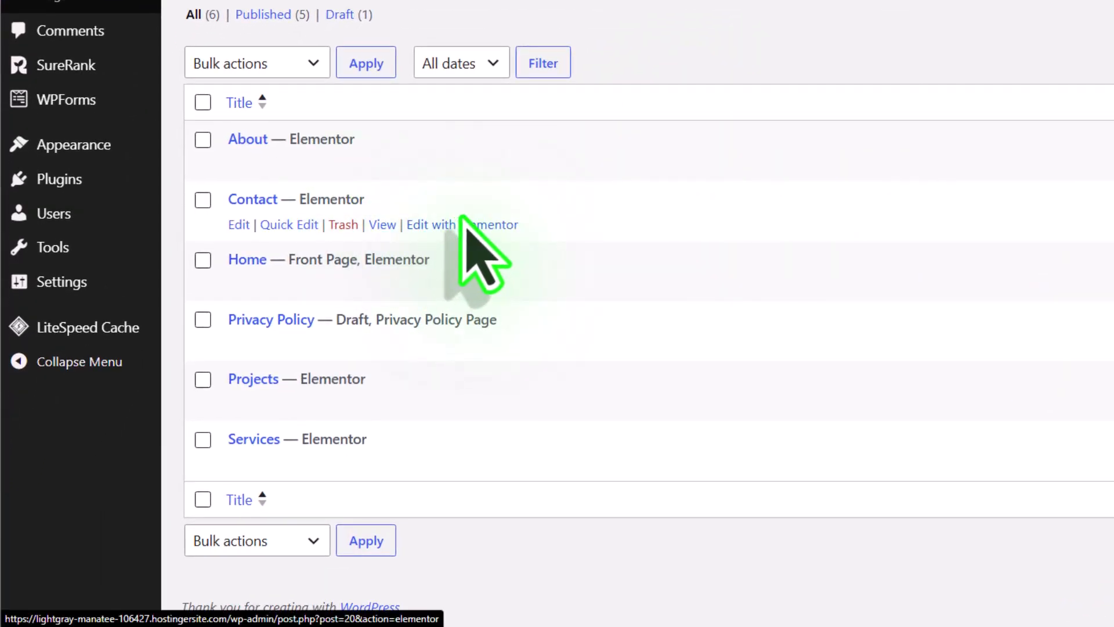
{"action": "right_click", "coordinate": [464, 221]}
{"action": "key", "text": "Escape"}
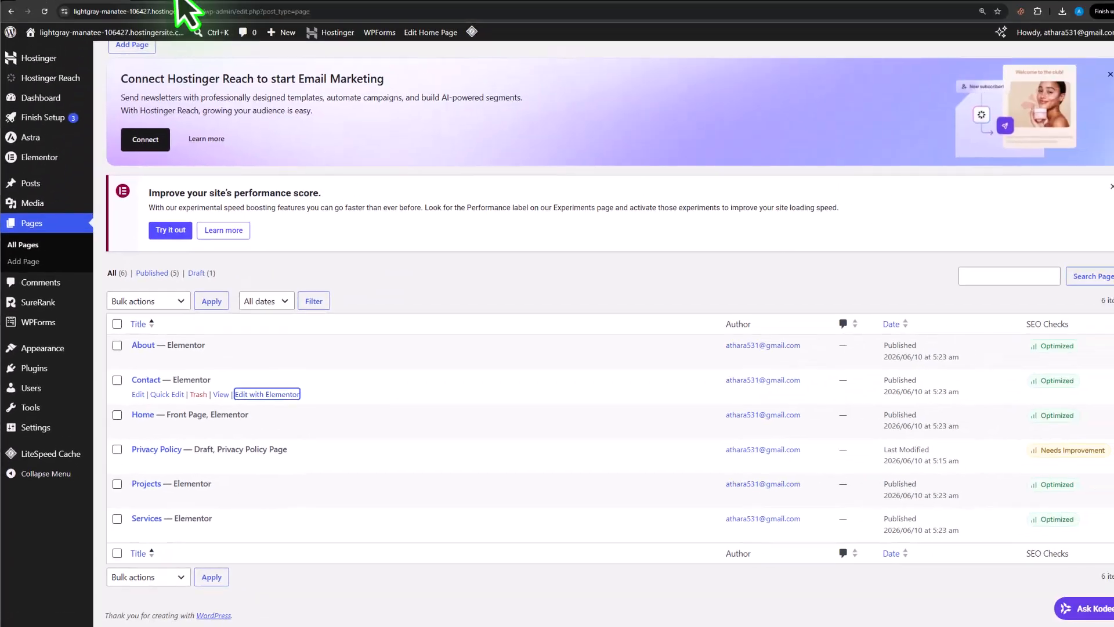
{"action": "left_click", "coordinate": [173, 7]}
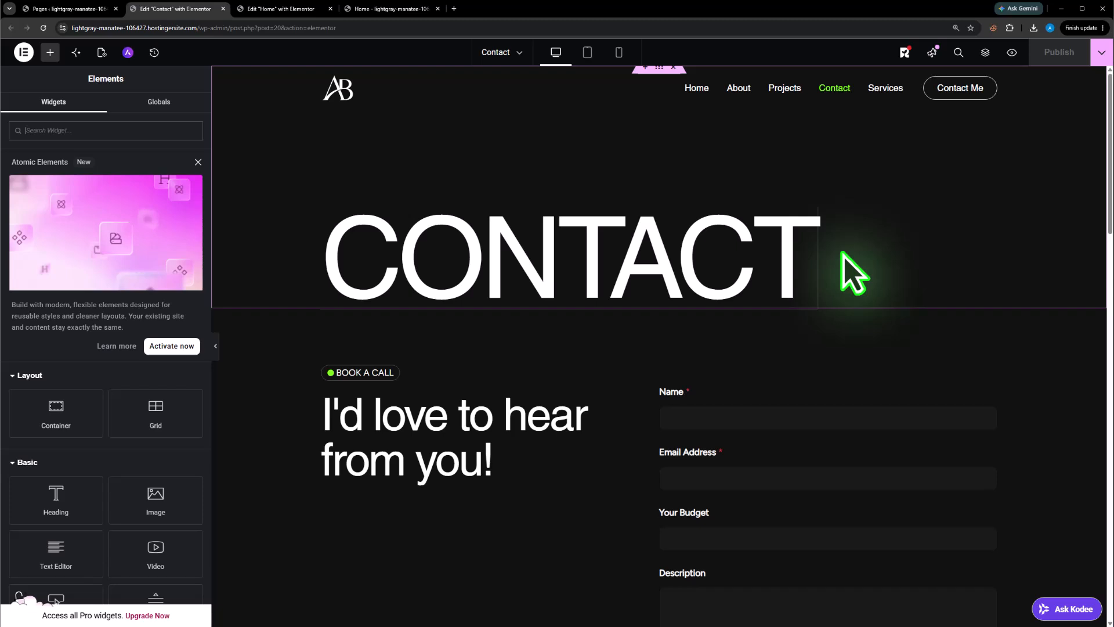
- Select the Contact page's form widget and open its selected Contact Form for editing
{"action": "scroll", "coordinate": [841, 252], "scroll_direction": "down", "scroll_amount": 3}
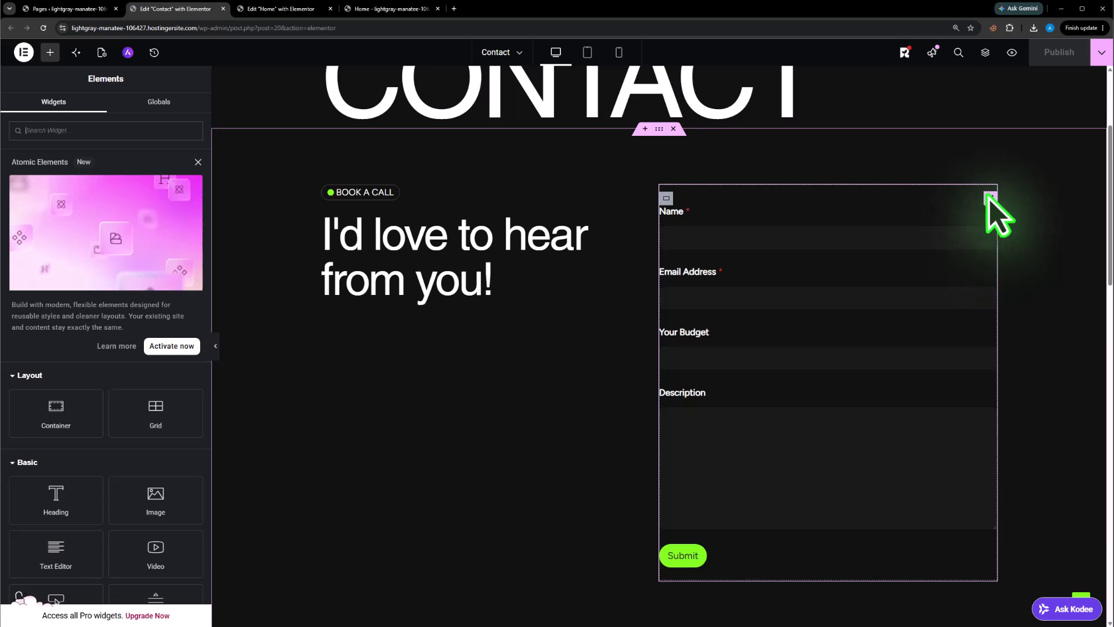
{"action": "left_click", "coordinate": [990, 197]}
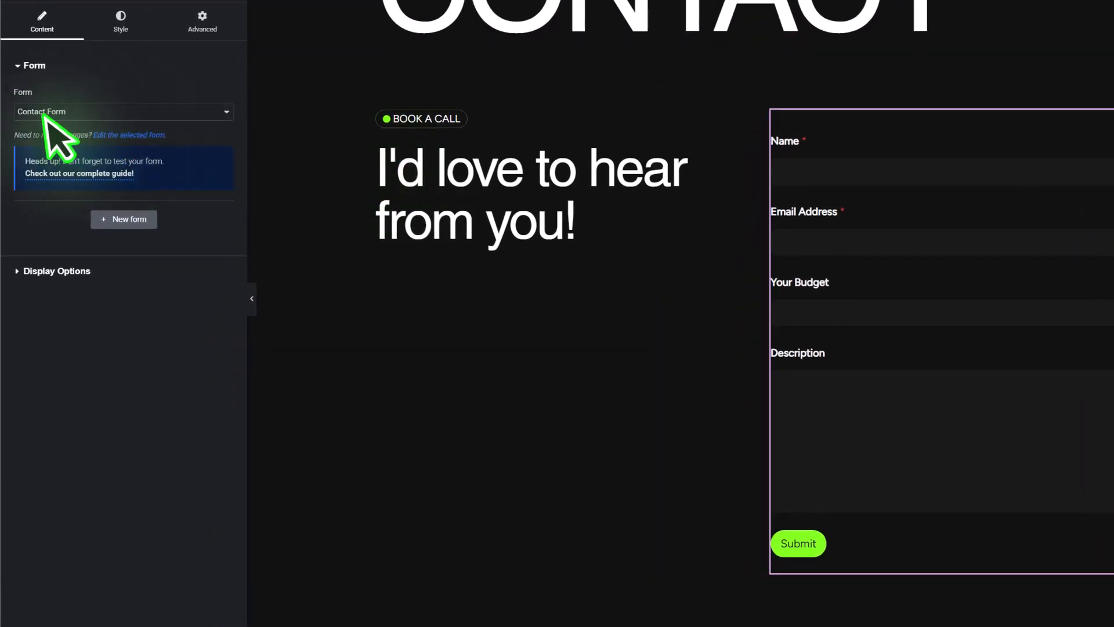
{"action": "left_click", "coordinate": [139, 135]}
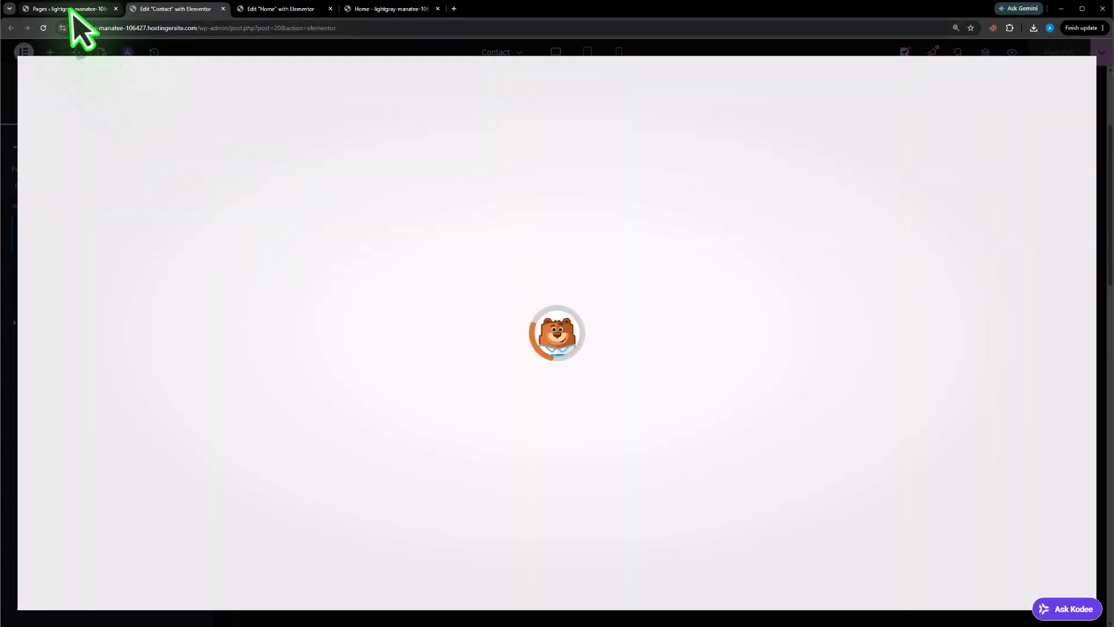
- Go back to the WordPress dashboard and open the Contact Form from the WPForms list for editing in a new browser tab
{"action": "left_click", "coordinate": [69, 10]}
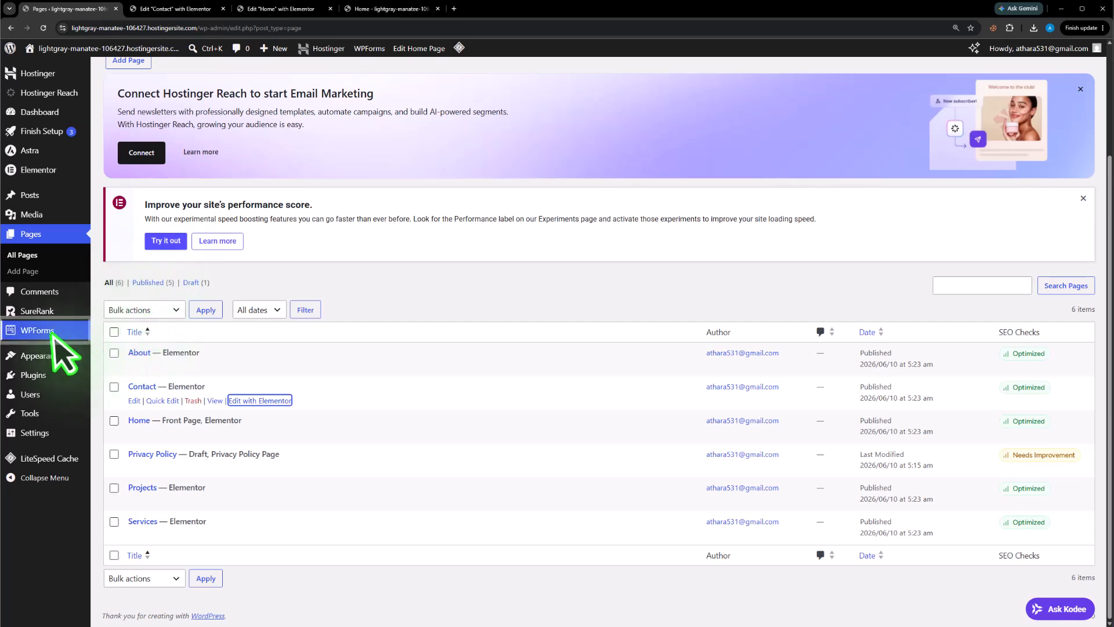
{"action": "mouse_move", "coordinate": [52, 331]}
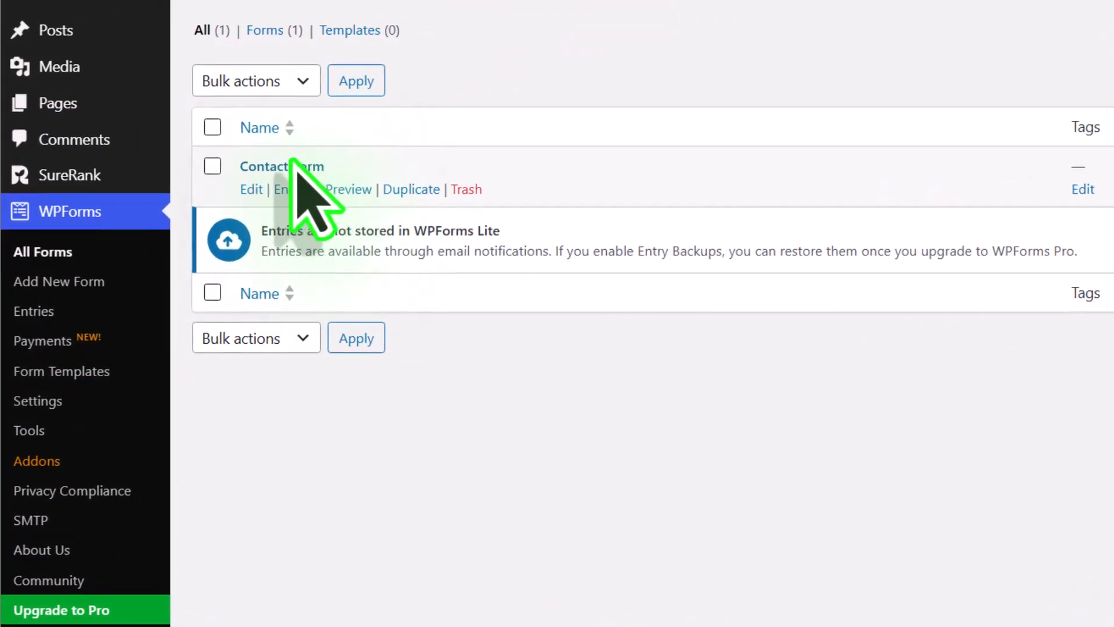
{"action": "right_click", "coordinate": [250, 187]}
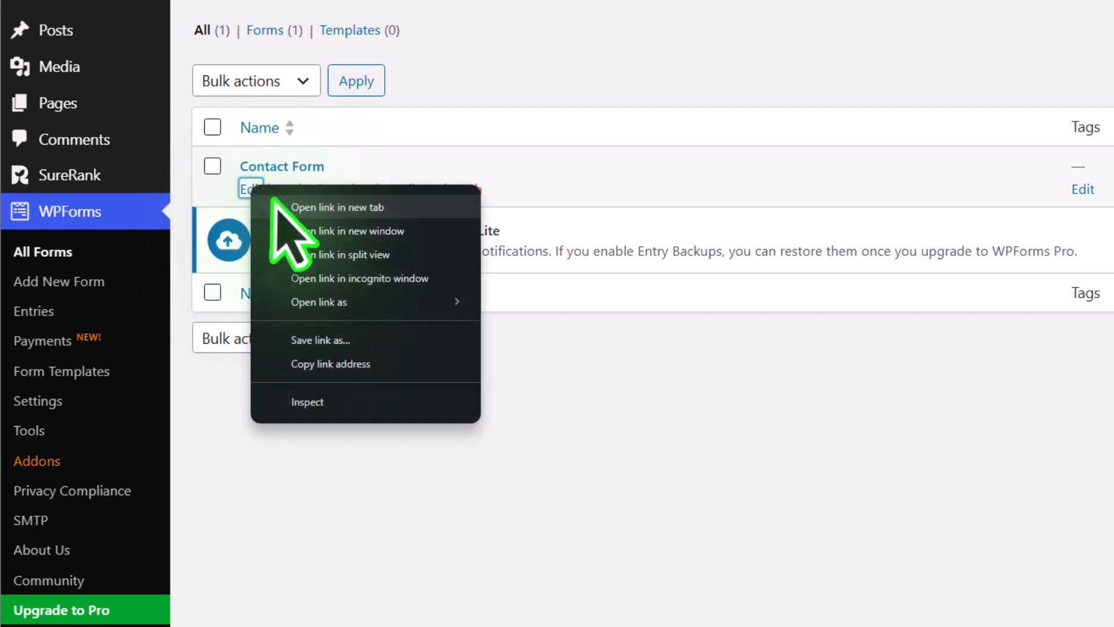
{"action": "left_click", "coordinate": [290, 203]}
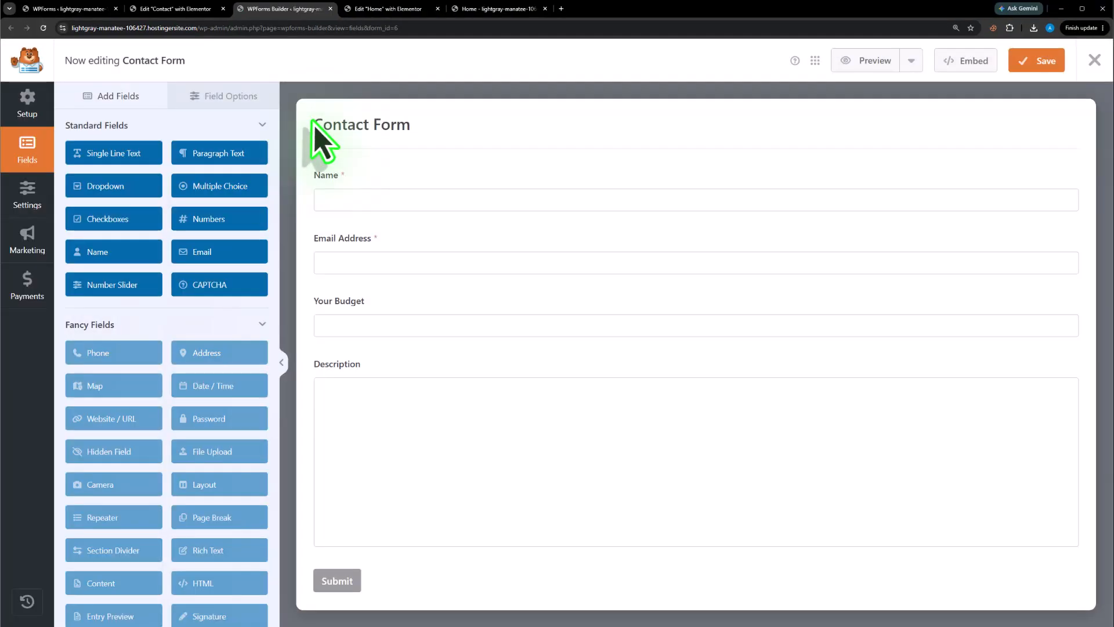
- Switch back to the browser tab where the Contact page and its form editor are open in Elementor
{"action": "left_click", "coordinate": [186, 8]}
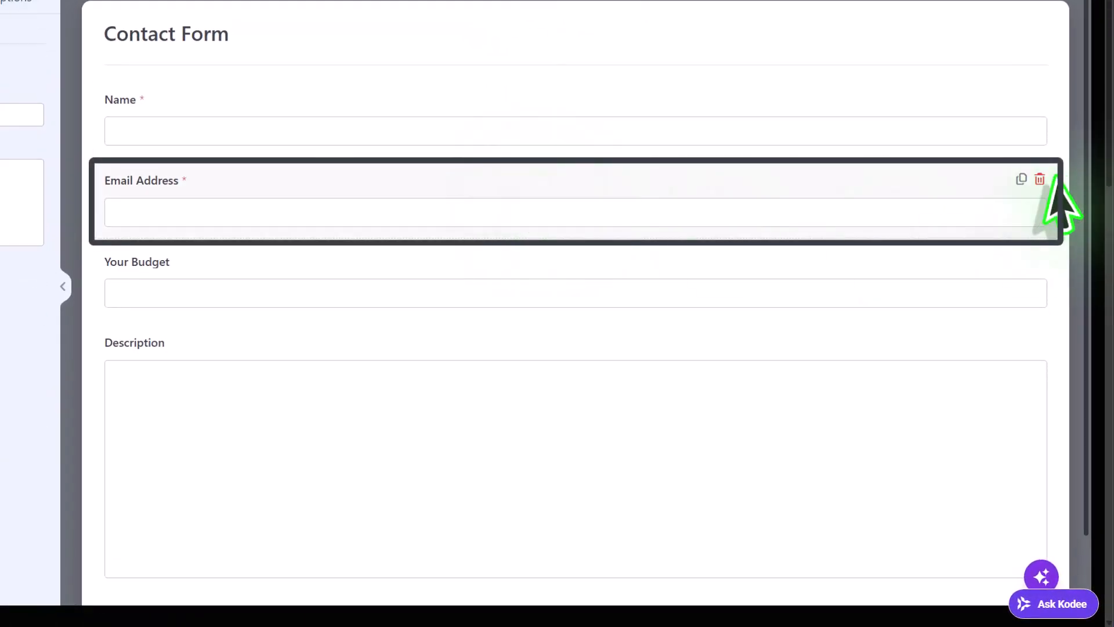
- Delete the Email Address field from the Contact Form and undo the deletion
{"action": "left_click", "coordinate": [1040, 179]}
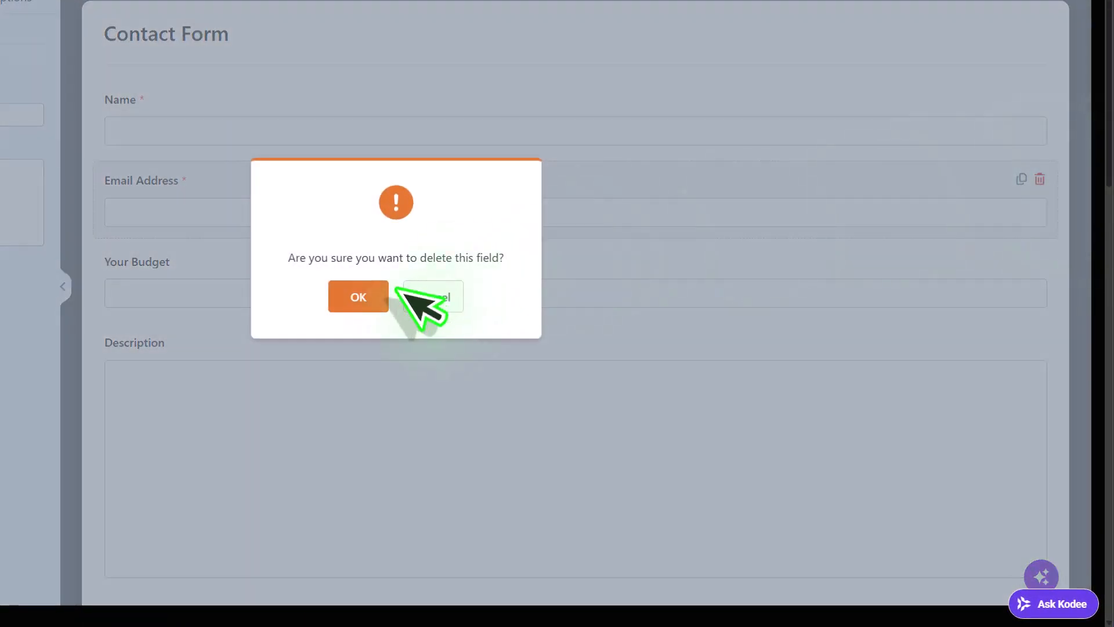
{"action": "left_click", "coordinate": [376, 300]}
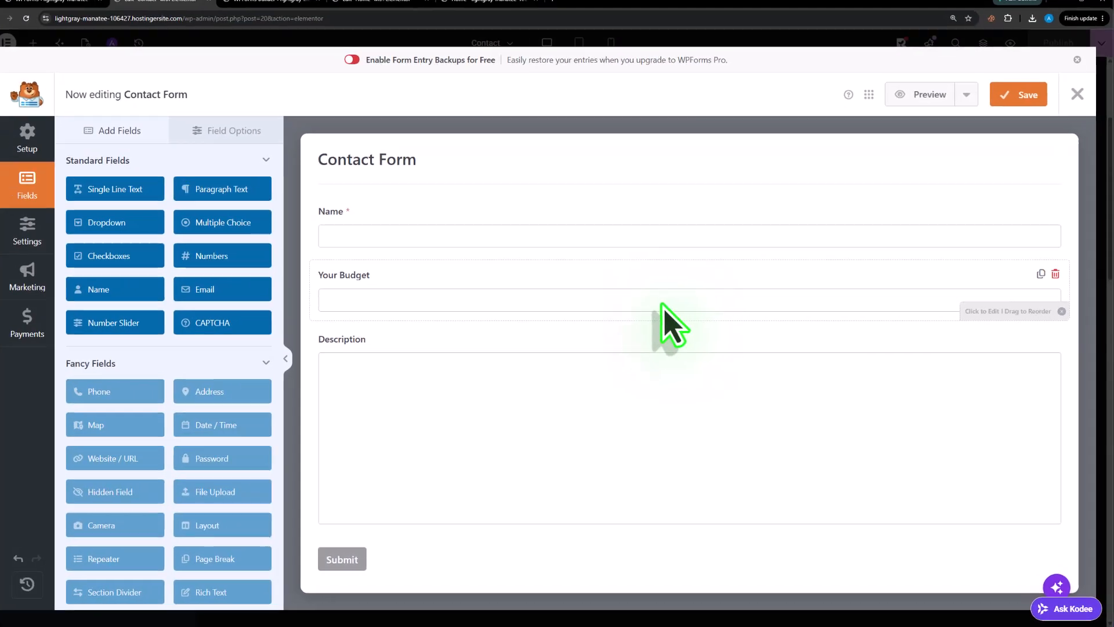
{"action": "key", "text": "ctrl+z"}
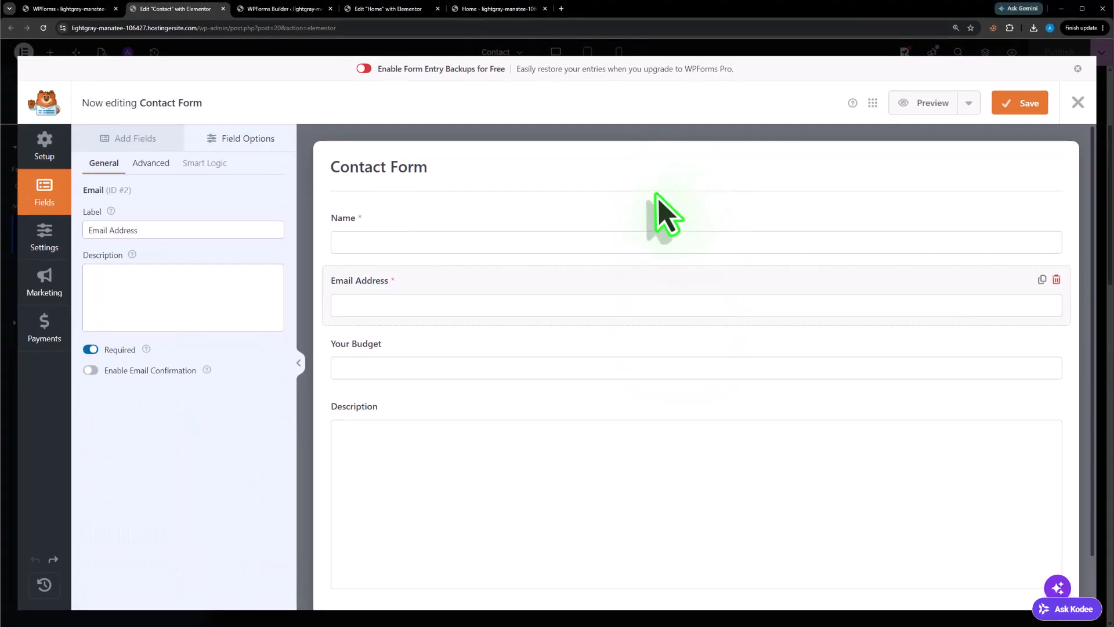
- Add a Single Line Text field to the Contact Form, label it Phone Number and make it required
{"action": "left_click", "coordinate": [123, 135]}
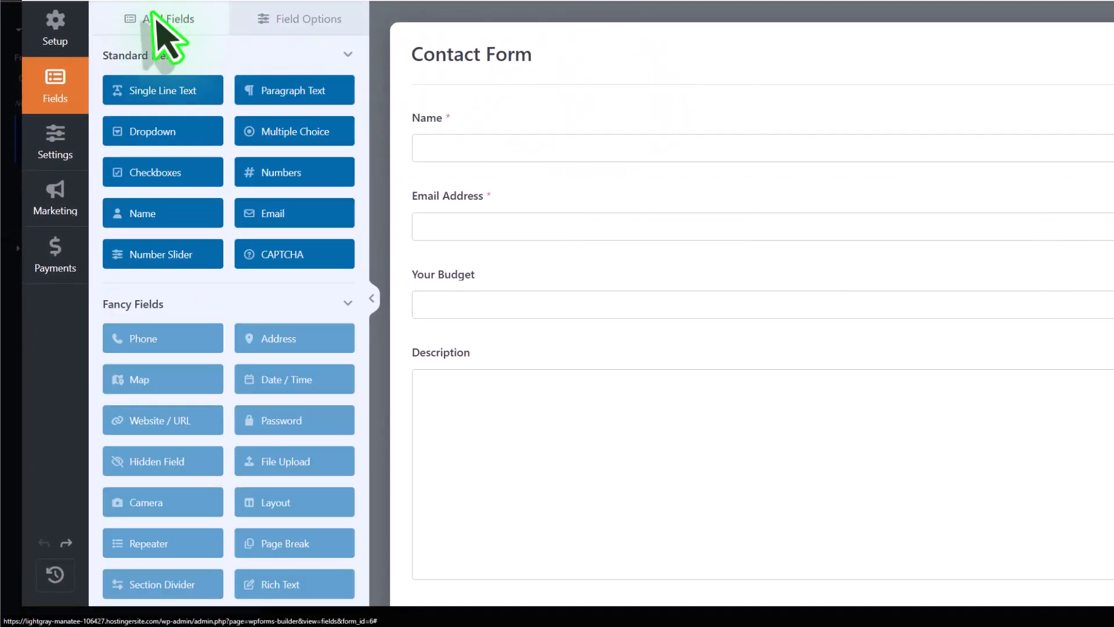
{"action": "left_click", "coordinate": [164, 93]}
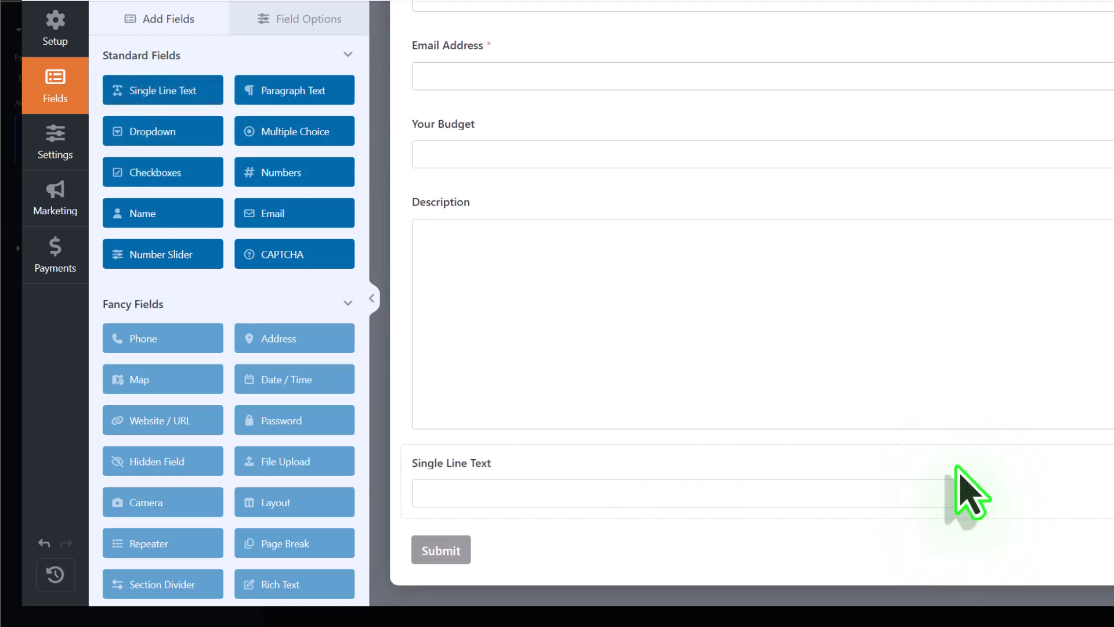
{"action": "left_click", "coordinate": [993, 469]}
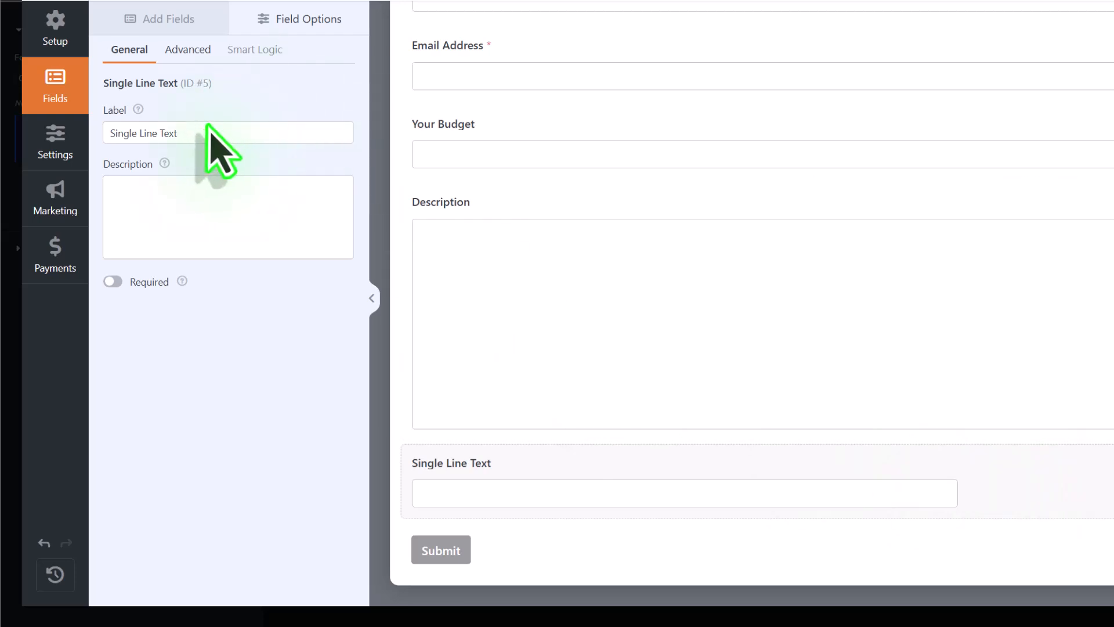
{"action": "left_click_drag", "start_coordinate": [198, 133], "coordinate": [105, 133]}
{"action": "type", "text": "Phone Number"}
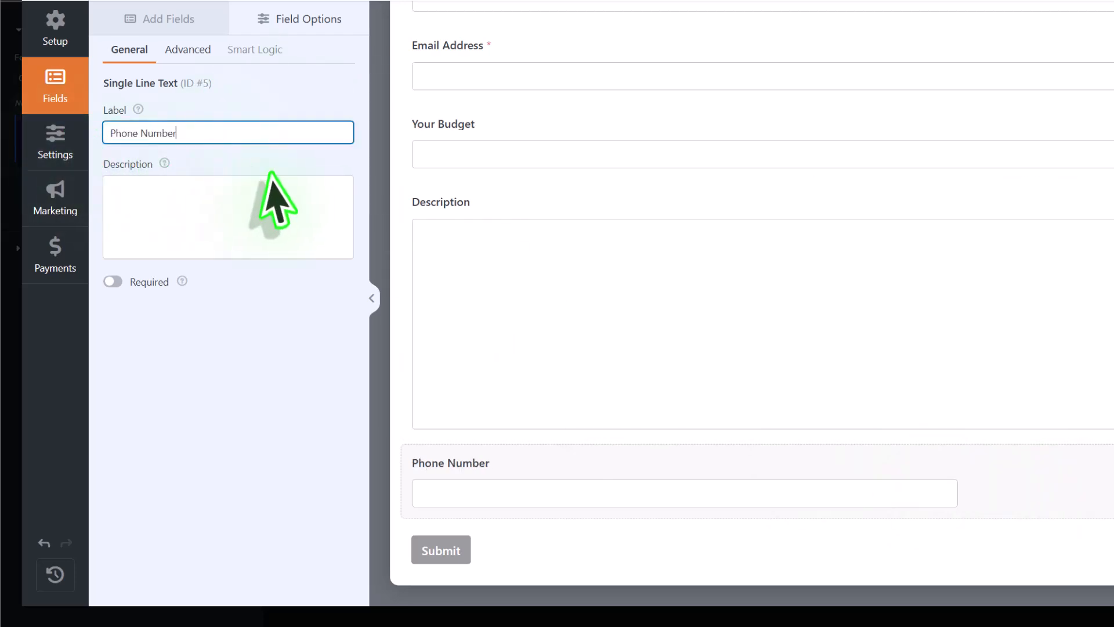
{"action": "left_click", "coordinate": [113, 282]}
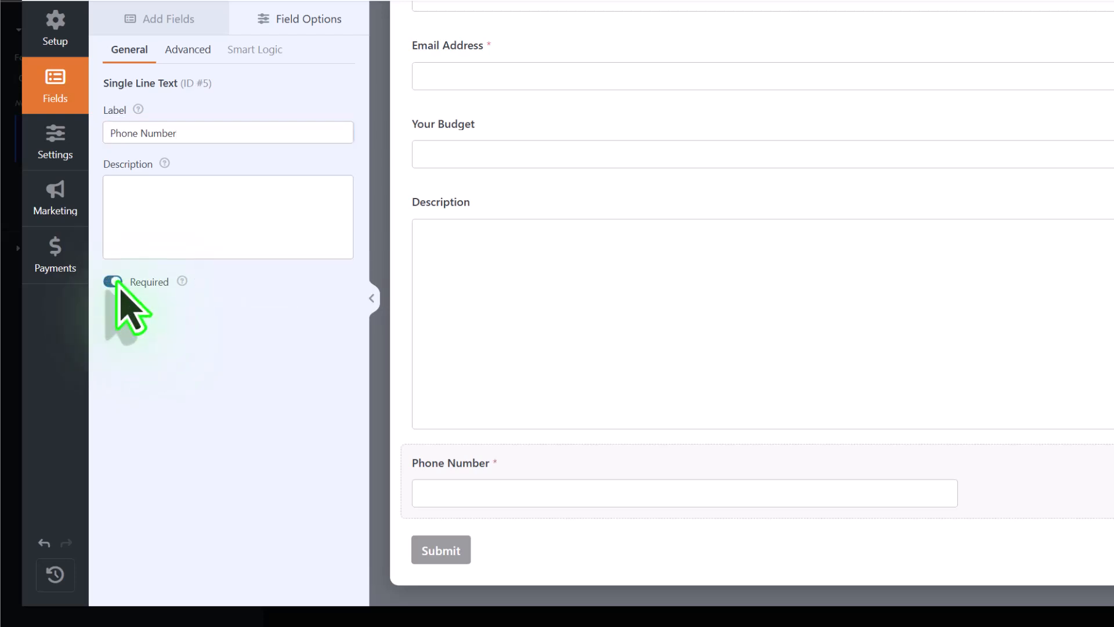
- Set the Phone Number field's size to Large in its advanced options
{"action": "left_click", "coordinate": [195, 51]}
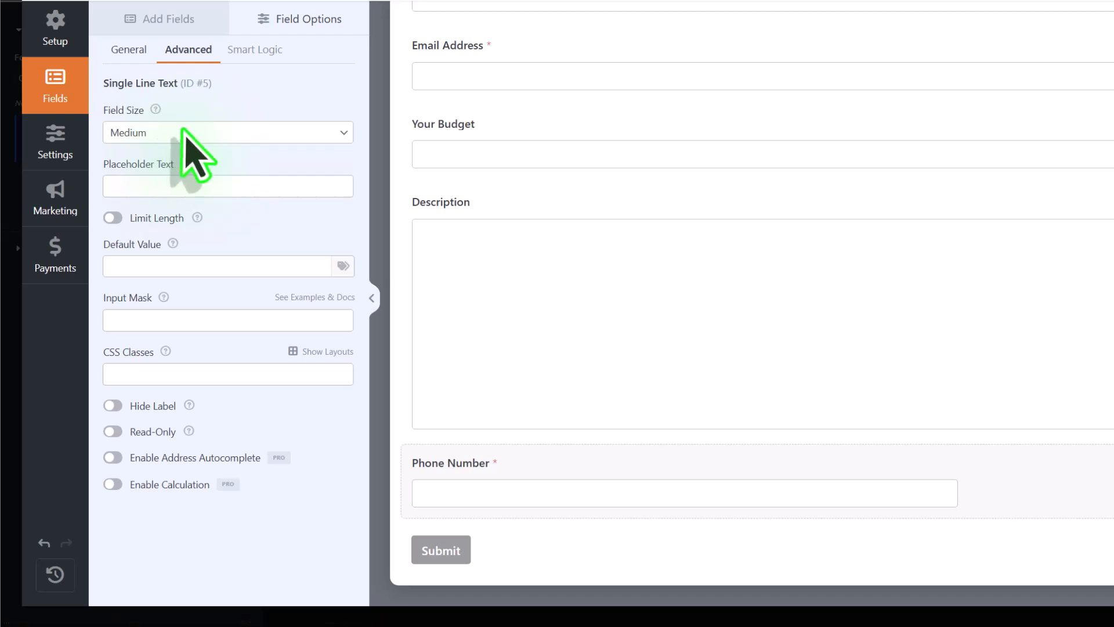
{"action": "left_click", "coordinate": [198, 131]}
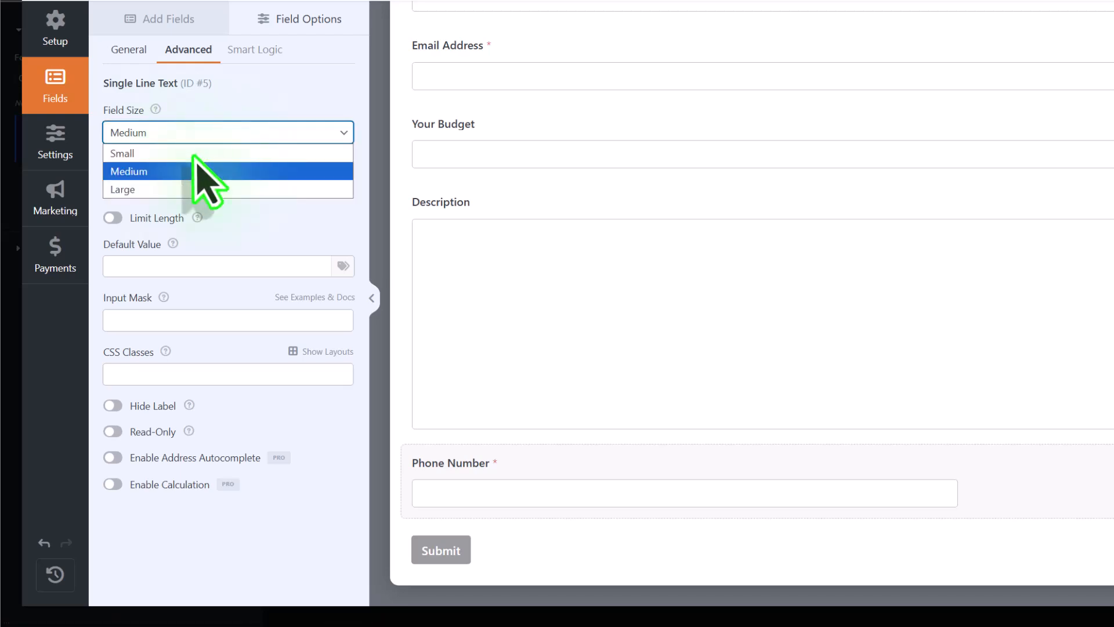
{"action": "left_click", "coordinate": [191, 187]}
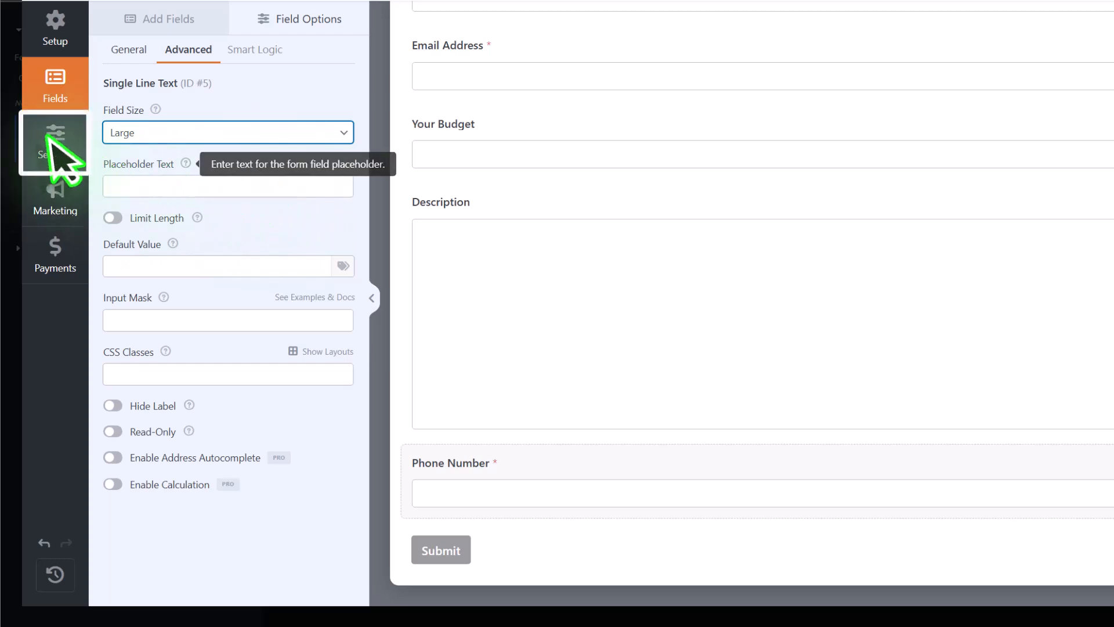
- Open the form's notification settings and review the default notification's recipient, subject, sender and message fields
{"action": "left_click", "coordinate": [58, 145]}
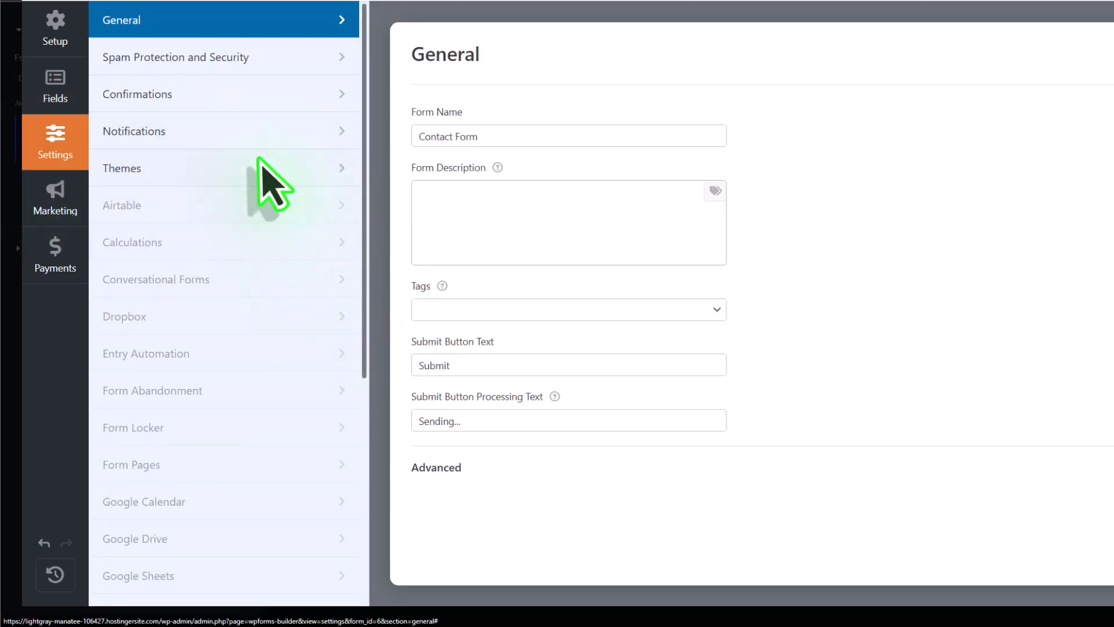
{"action": "left_click", "coordinate": [222, 132]}
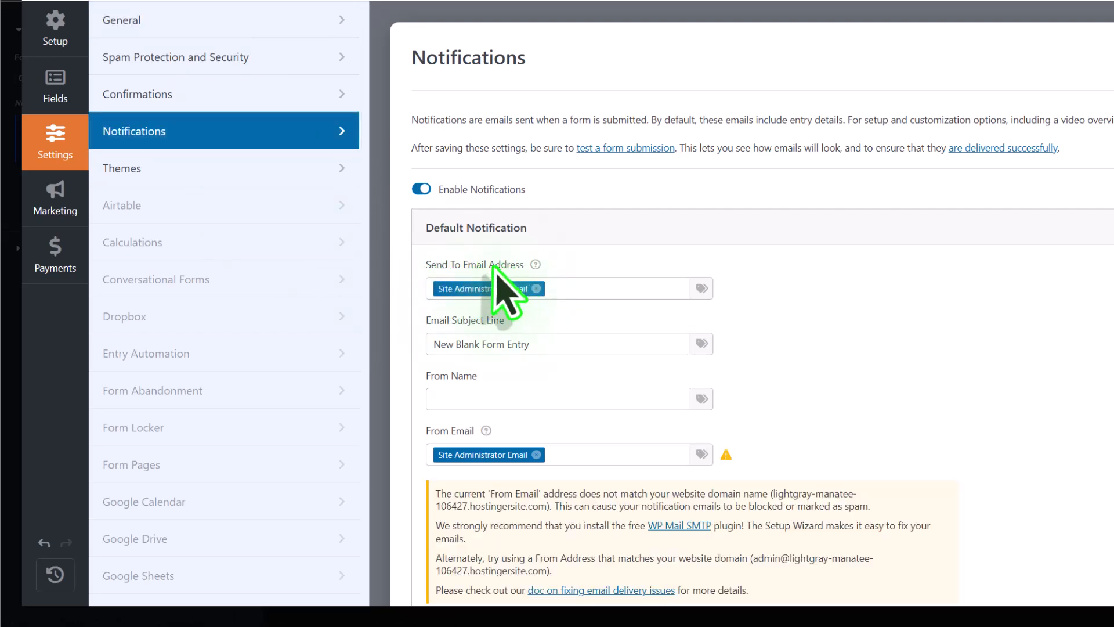
{"action": "left_click", "coordinate": [599, 289]}
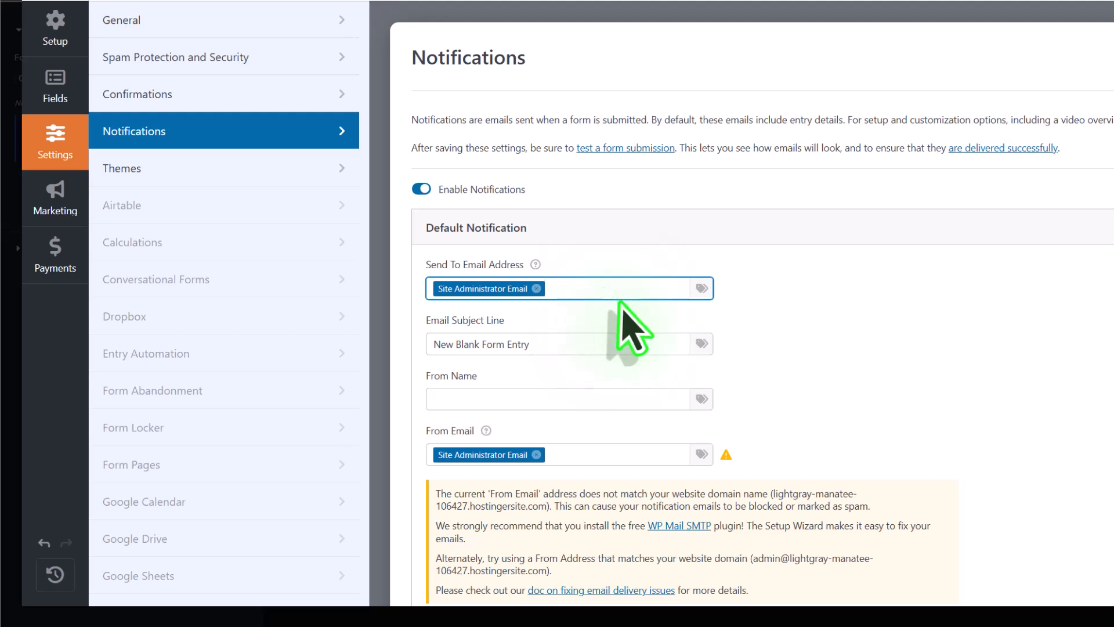
{"action": "scroll", "coordinate": [633, 328], "scroll_direction": "down", "scroll_amount": 2}
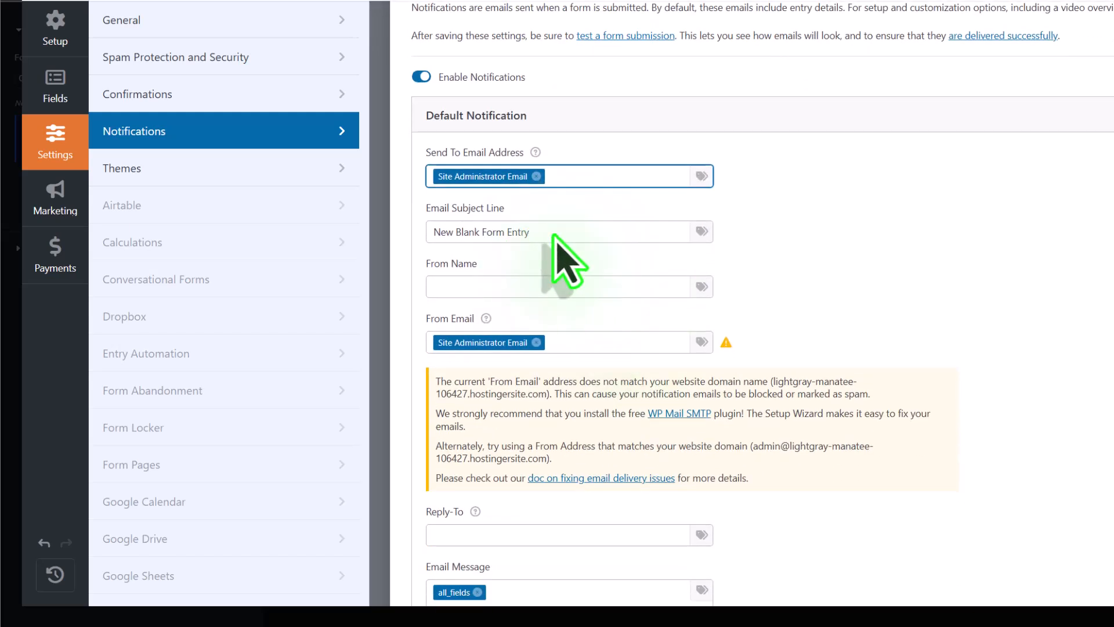
{"action": "scroll", "coordinate": [531, 241], "scroll_direction": "down", "scroll_amount": 2}
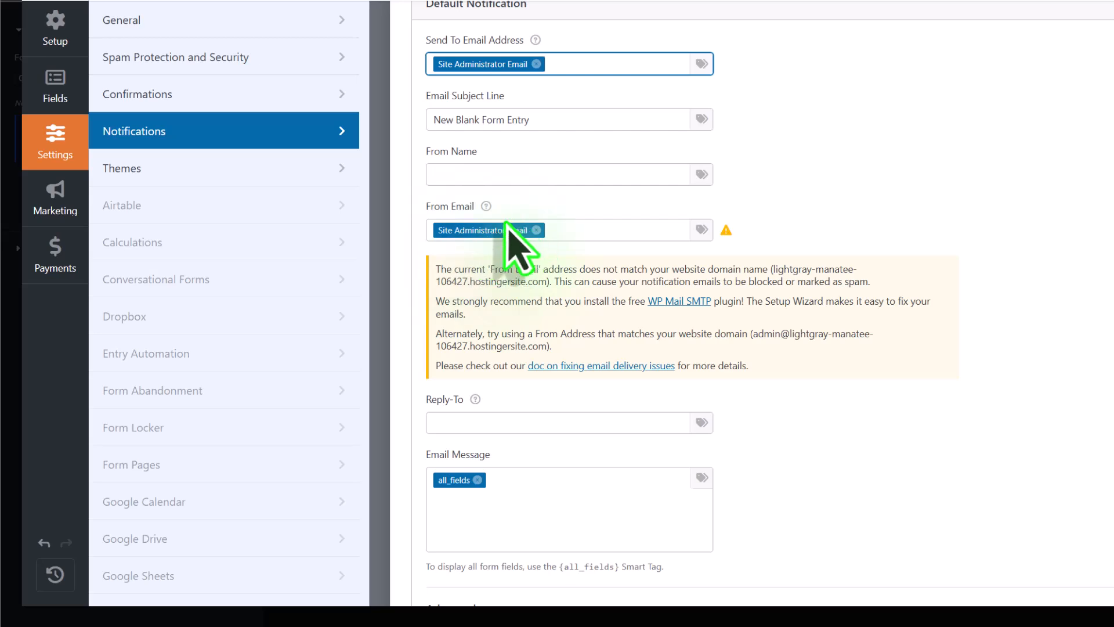
{"action": "scroll", "coordinate": [511, 255], "scroll_direction": "down", "scroll_amount": 2}
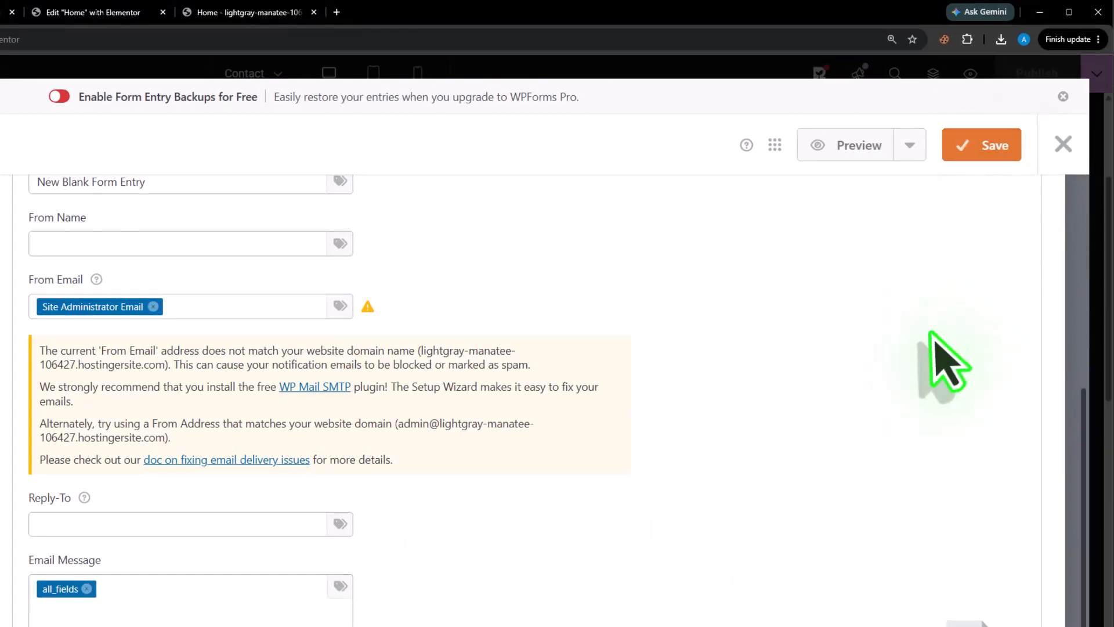
- Save and close the form editor, and publish the Contact page
{"action": "left_click", "coordinate": [1063, 144]}
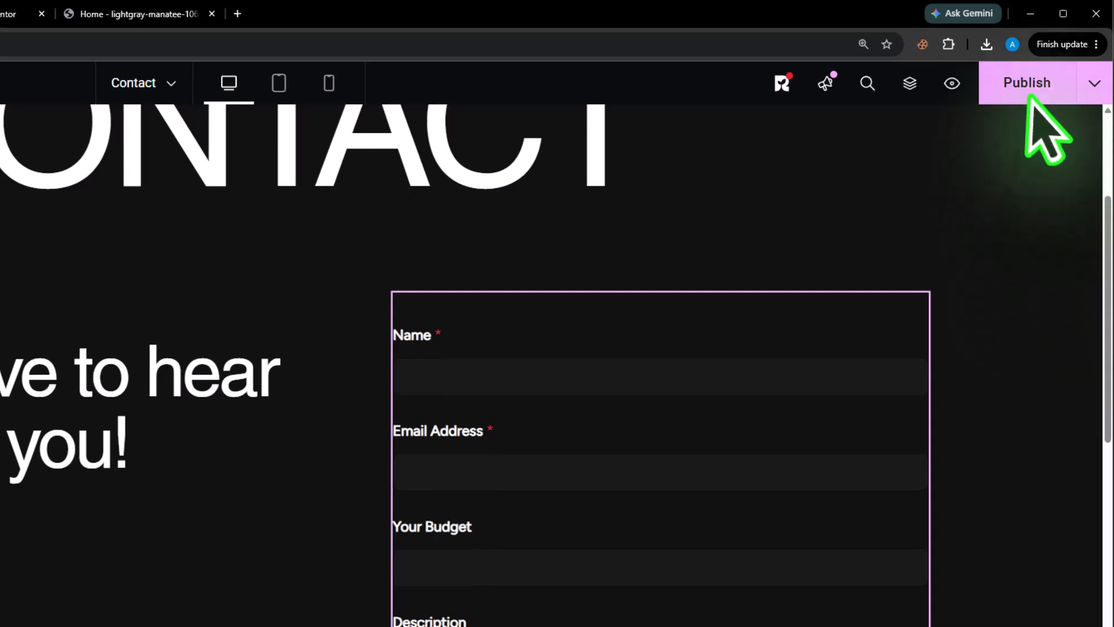
{"action": "left_click", "coordinate": [1035, 94]}
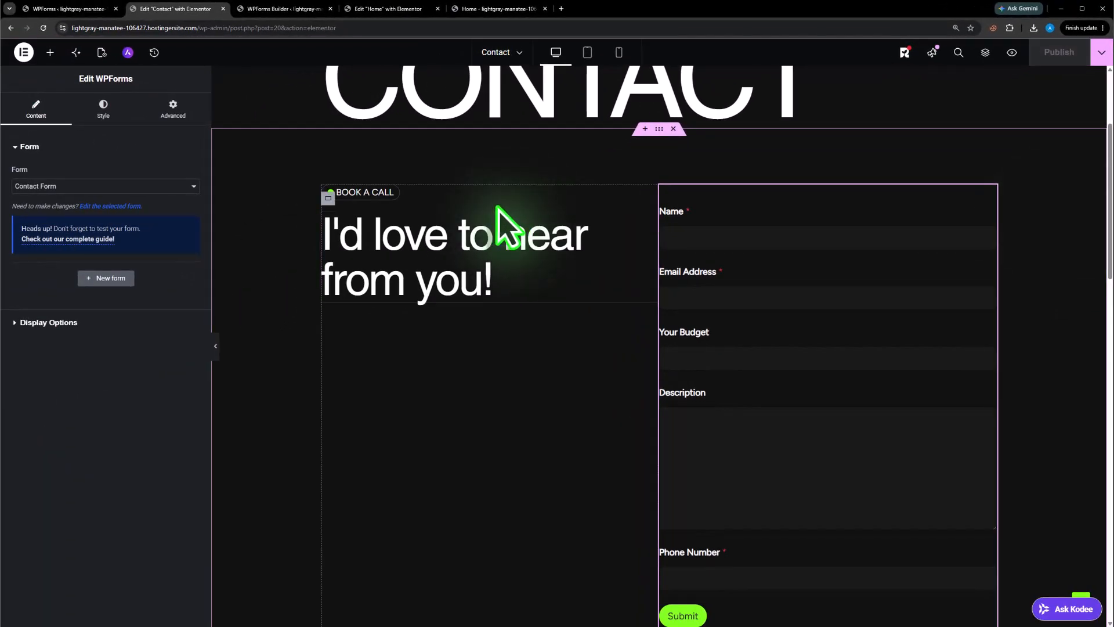
{"action": "scroll", "coordinate": [539, 224], "scroll_direction": "up", "scroll_amount": 5}
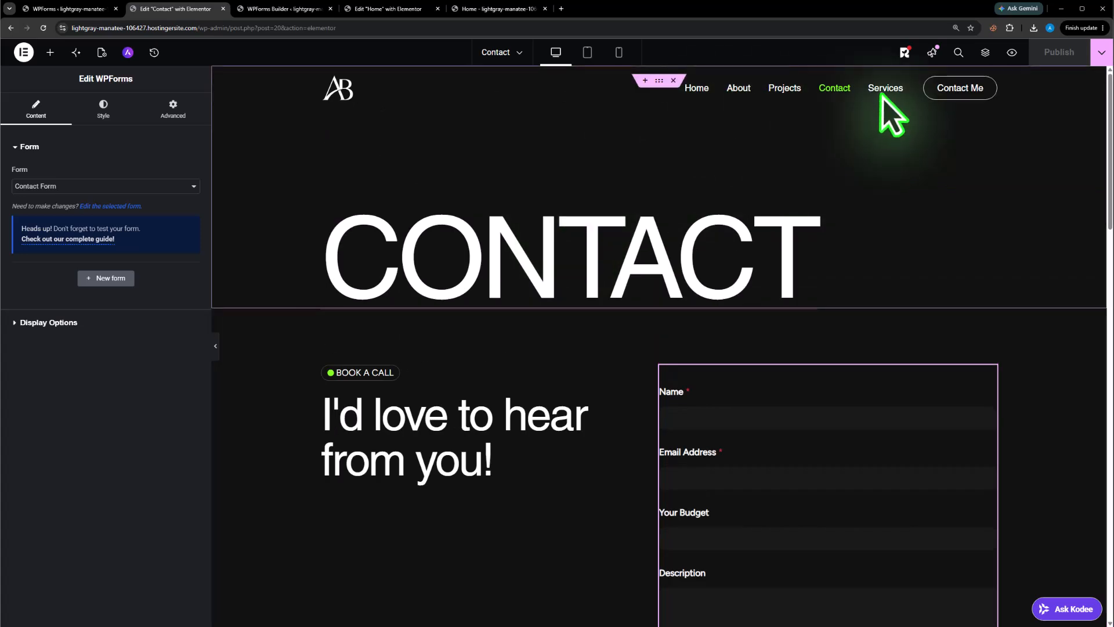
- Switch to the live Home page and review its sections from the hero down to the footer and back
{"action": "left_click", "coordinate": [526, 9]}
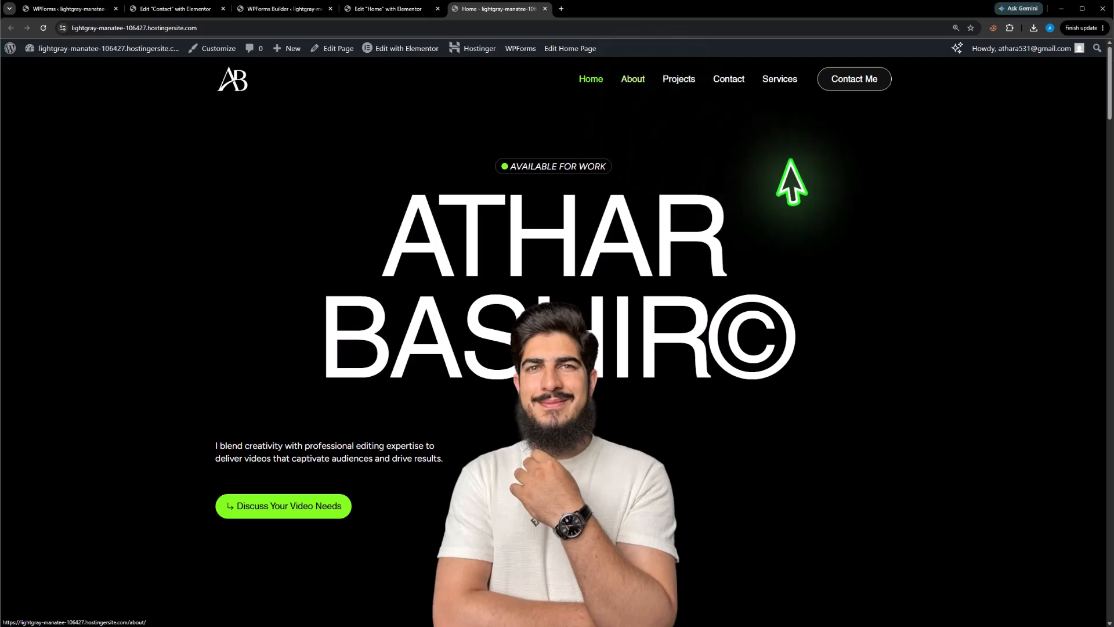
{"action": "scroll", "coordinate": [803, 206], "scroll_direction": "down", "scroll_amount": 2}
{"action": "scroll", "coordinate": [812, 231], "scroll_direction": "up", "scroll_amount": 4}
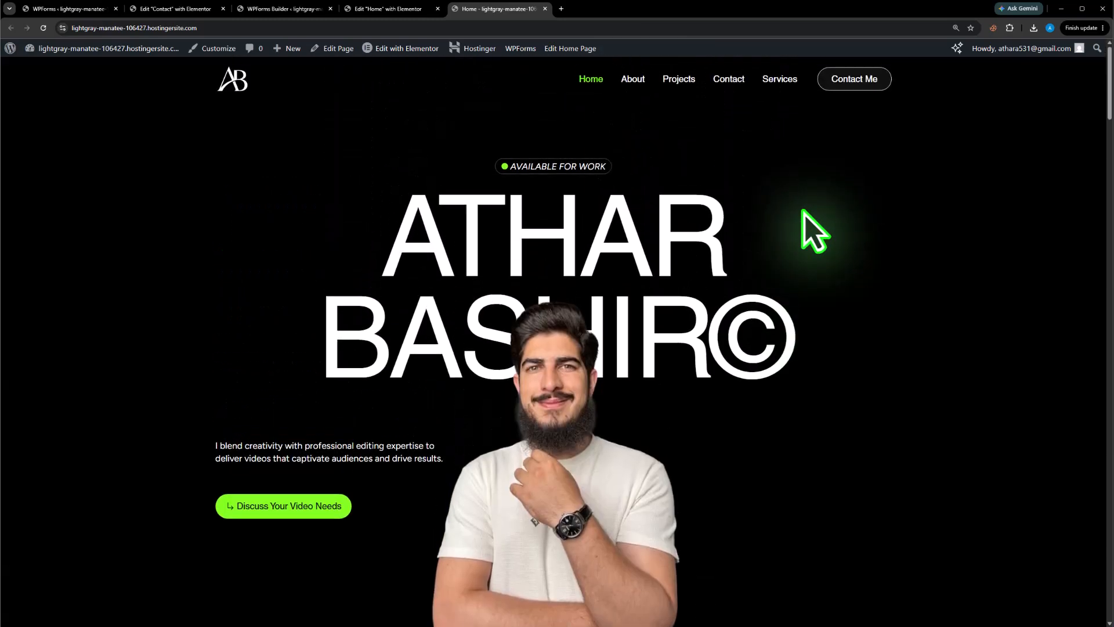
{"action": "scroll", "coordinate": [812, 246], "scroll_direction": "down", "scroll_amount": 20}
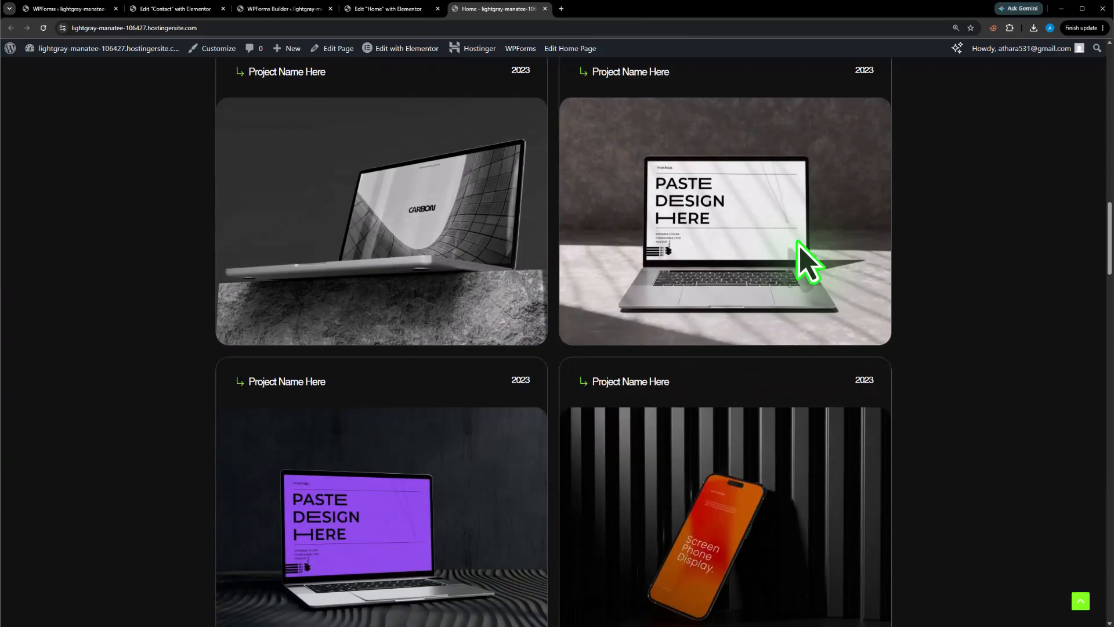
{"action": "scroll", "coordinate": [809, 261], "scroll_direction": "down", "scroll_amount": 15}
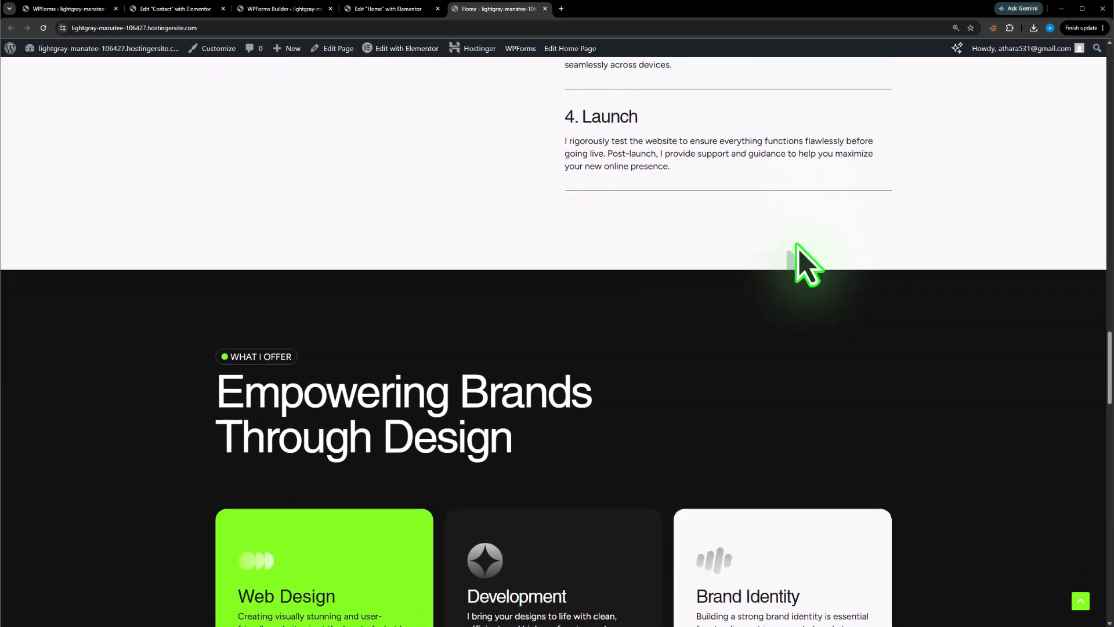
{"action": "scroll", "coordinate": [807, 267], "scroll_direction": "down", "scroll_amount": 15}
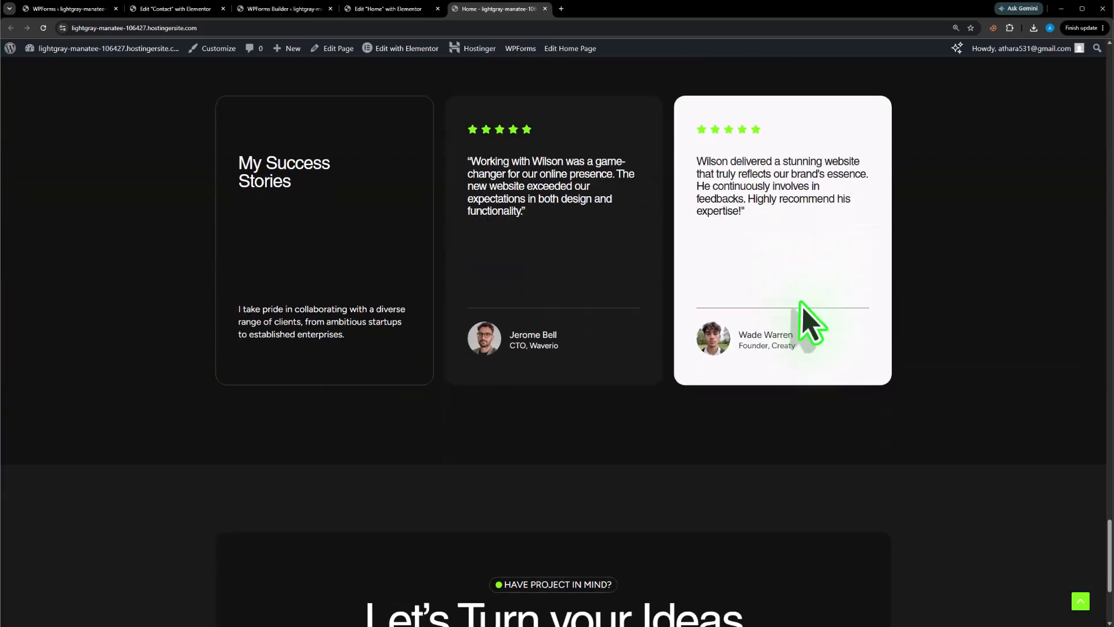
{"action": "scroll", "coordinate": [805, 309], "scroll_direction": "down", "scroll_amount": 5}
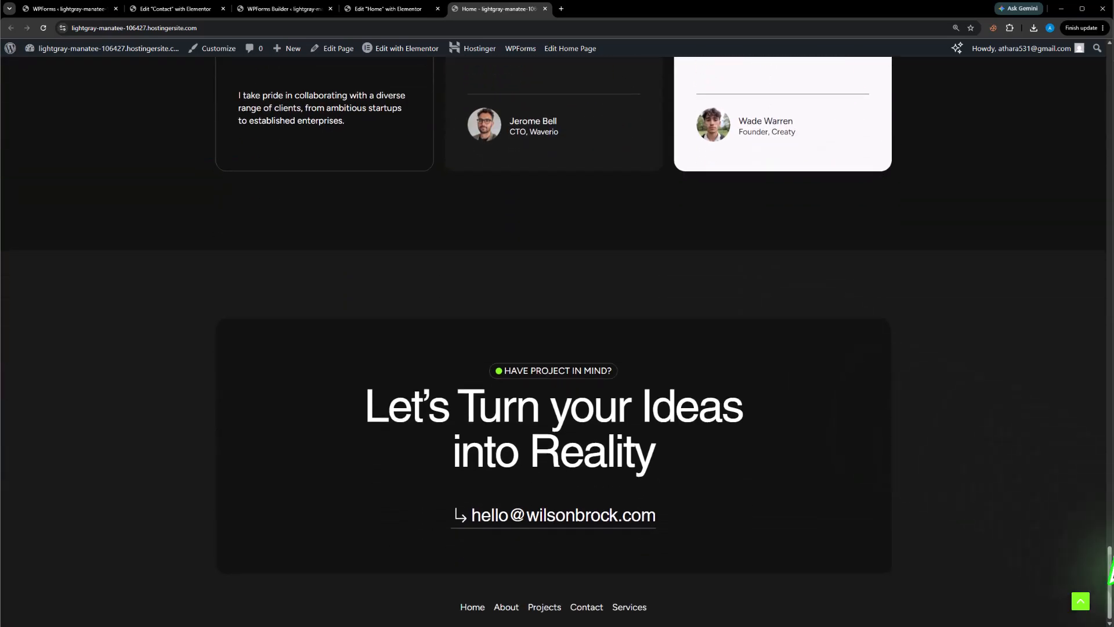
{"action": "left_click_drag", "start_coordinate": [1109, 572], "coordinate": [1074, 64]}
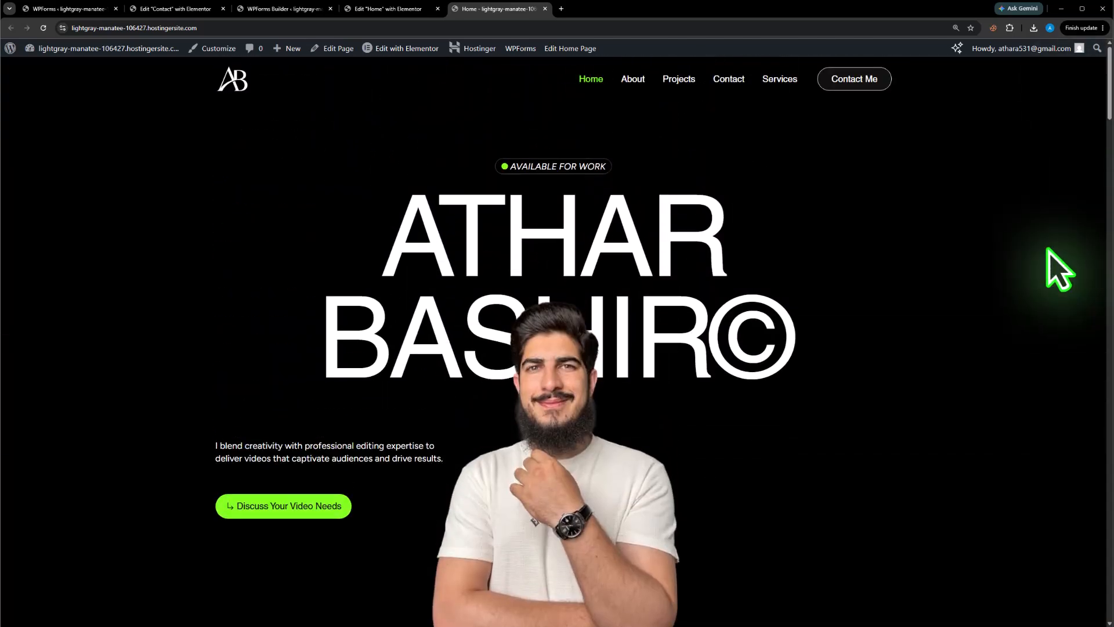